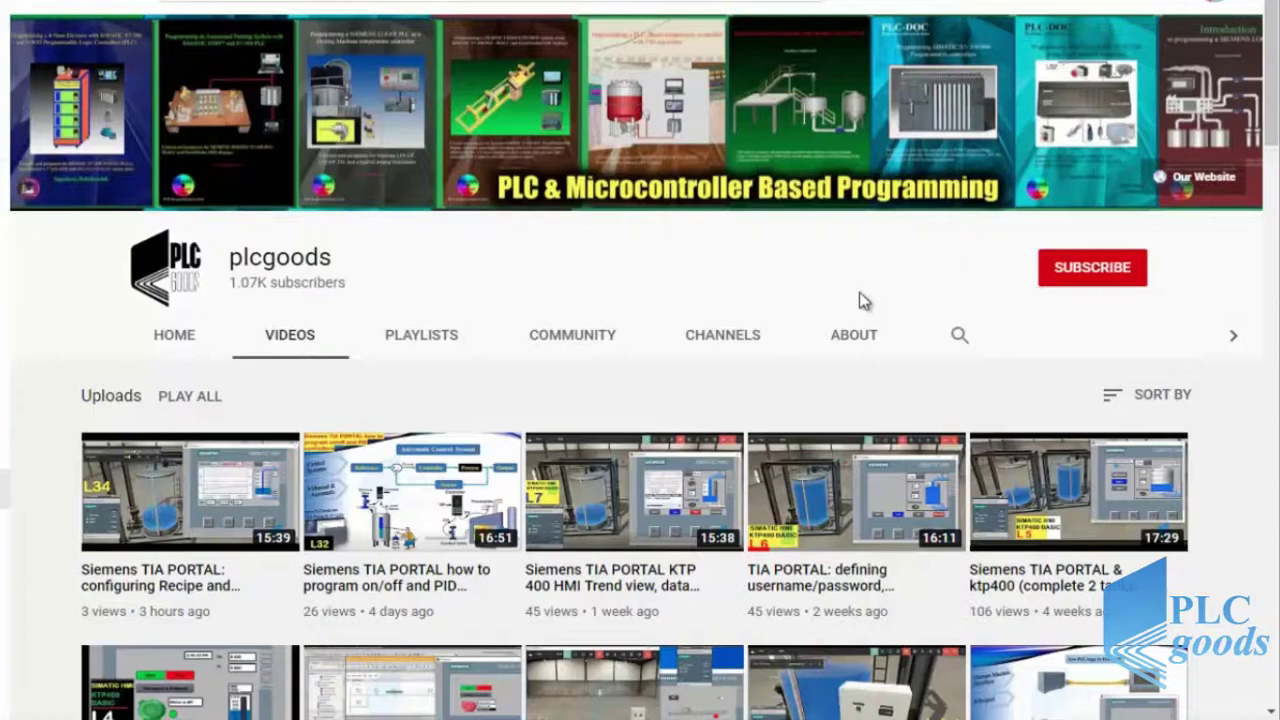
Browse the plcgoods uploads, subscribe to the channel, and set its notification bell to All.
scroll(864, 300, down, 5)
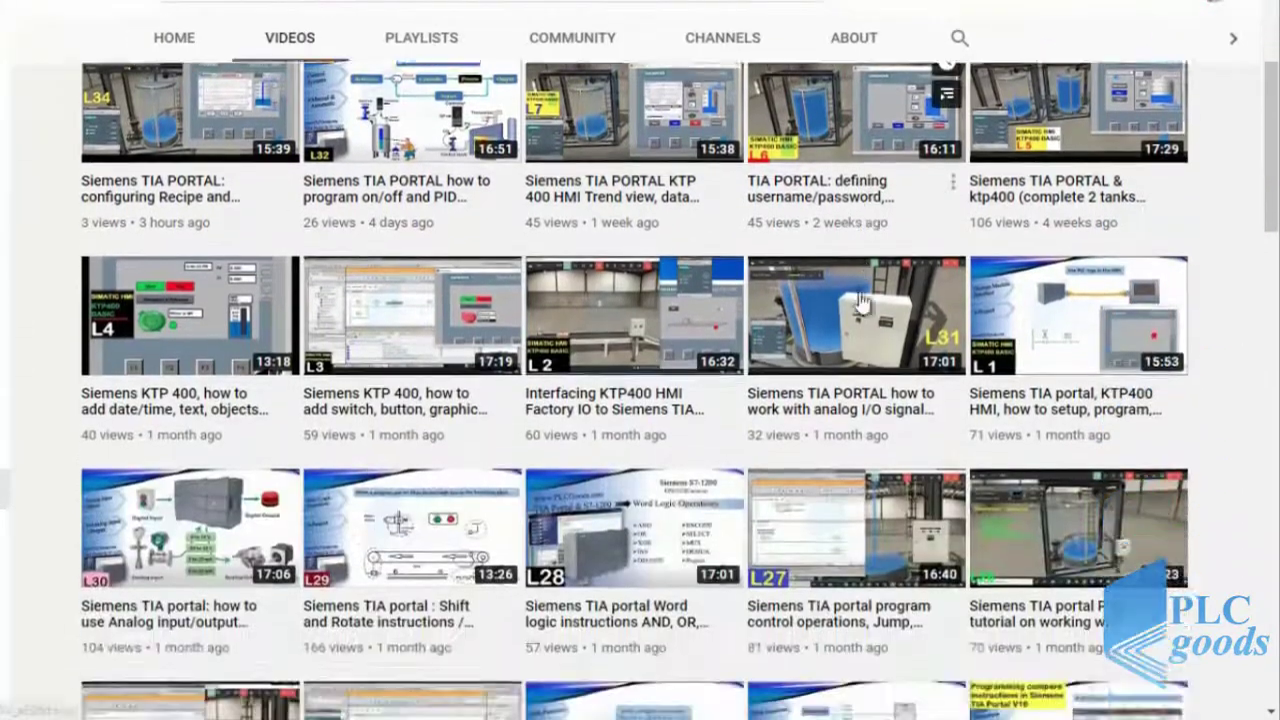
scroll(864, 300, down, 5)
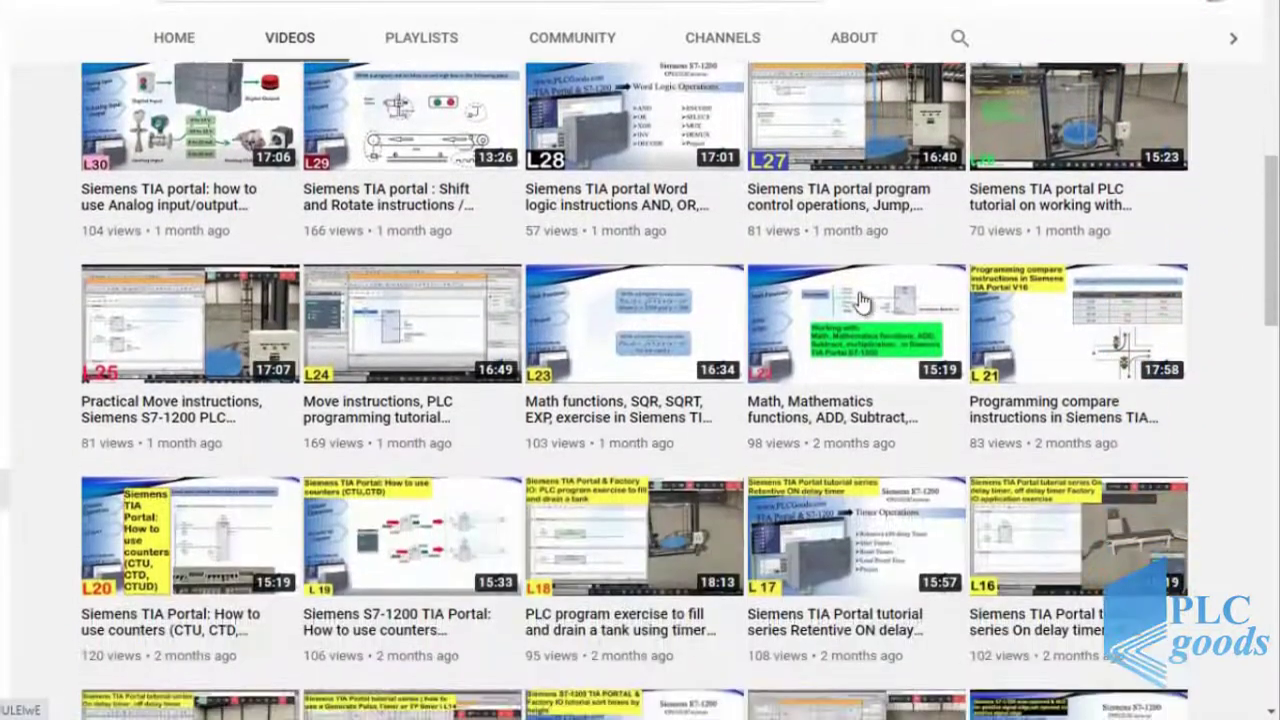
scroll(862, 300, down, 5)
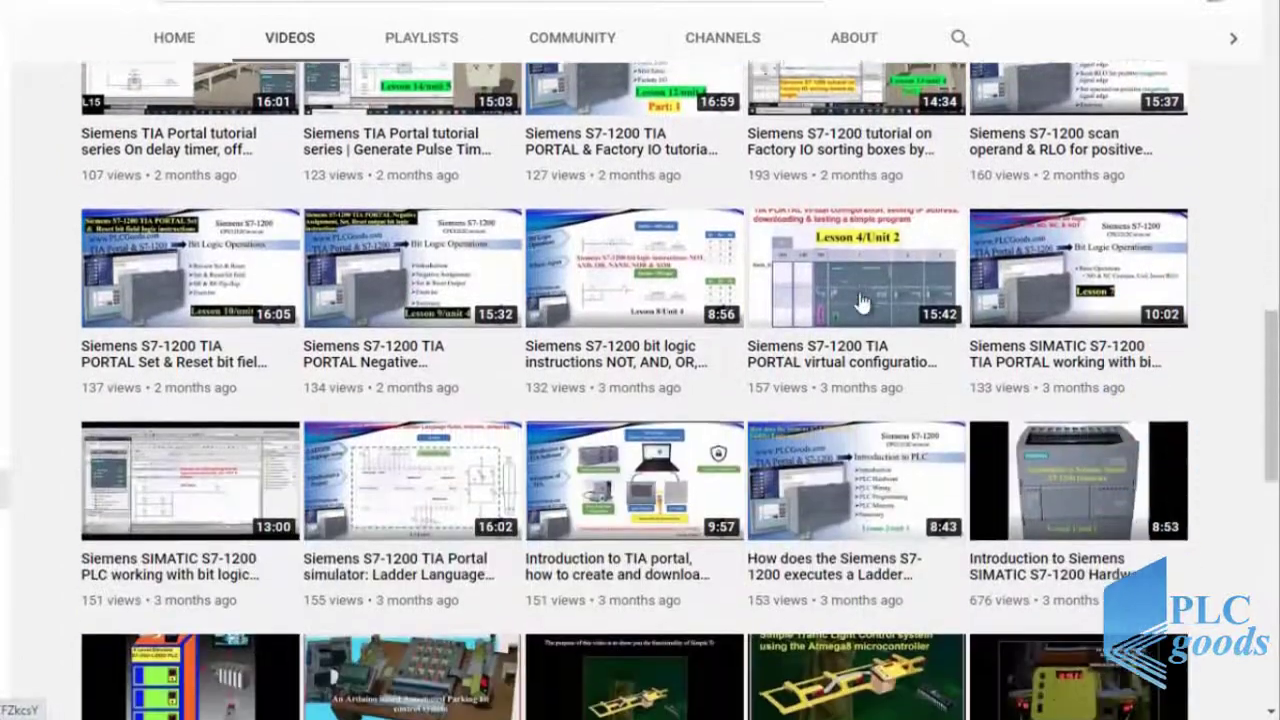
scroll(862, 300, down, 5)
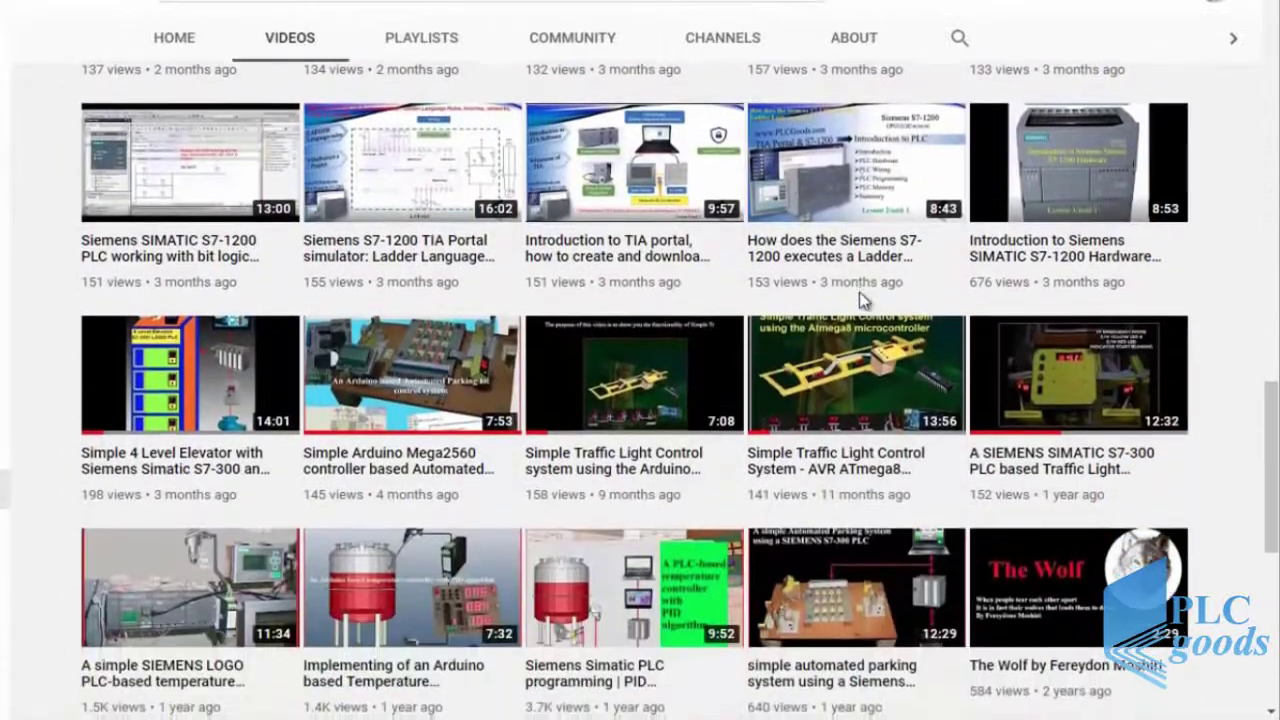
scroll(864, 303, down, 5)
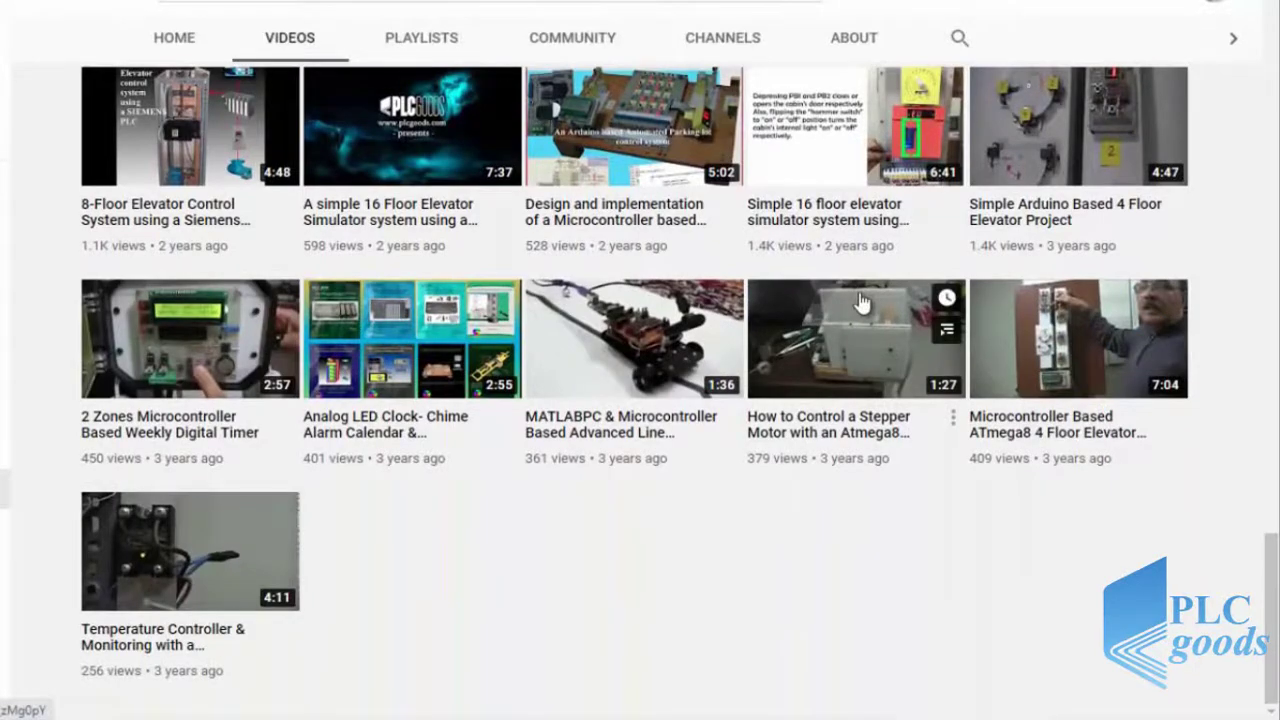
scroll(862, 303, up, 10)
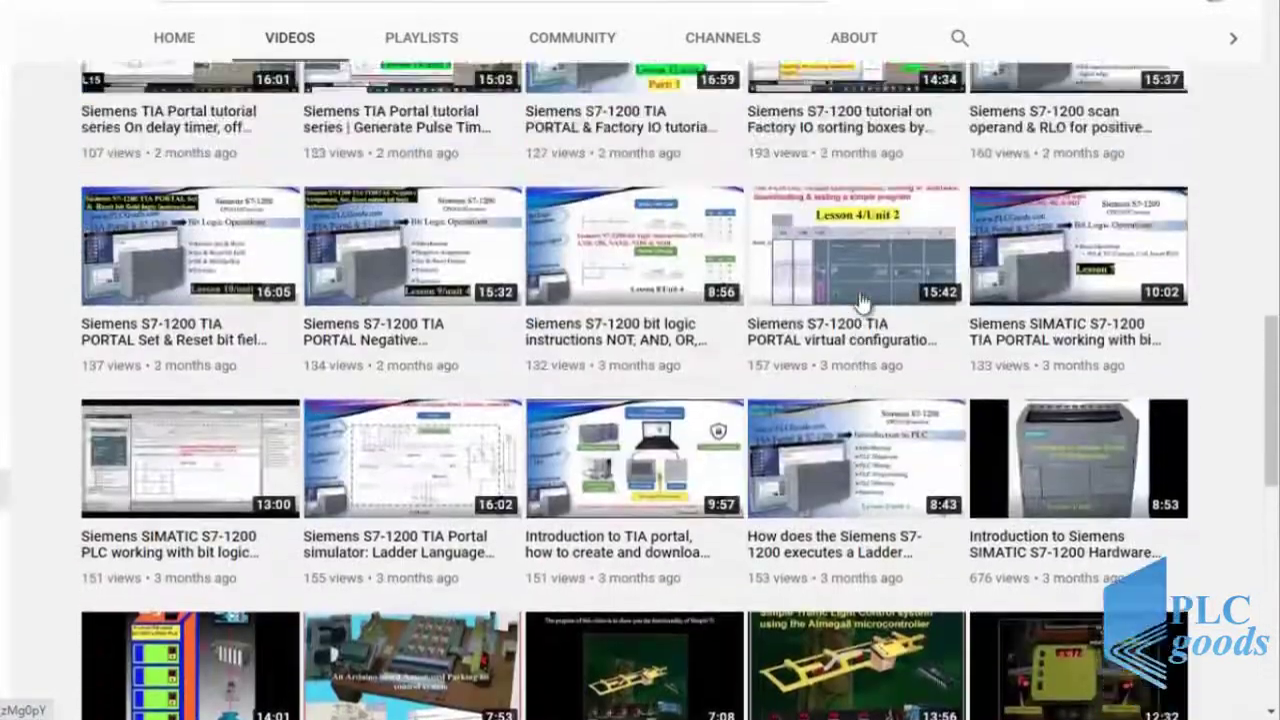
scroll(862, 303, up, 15)
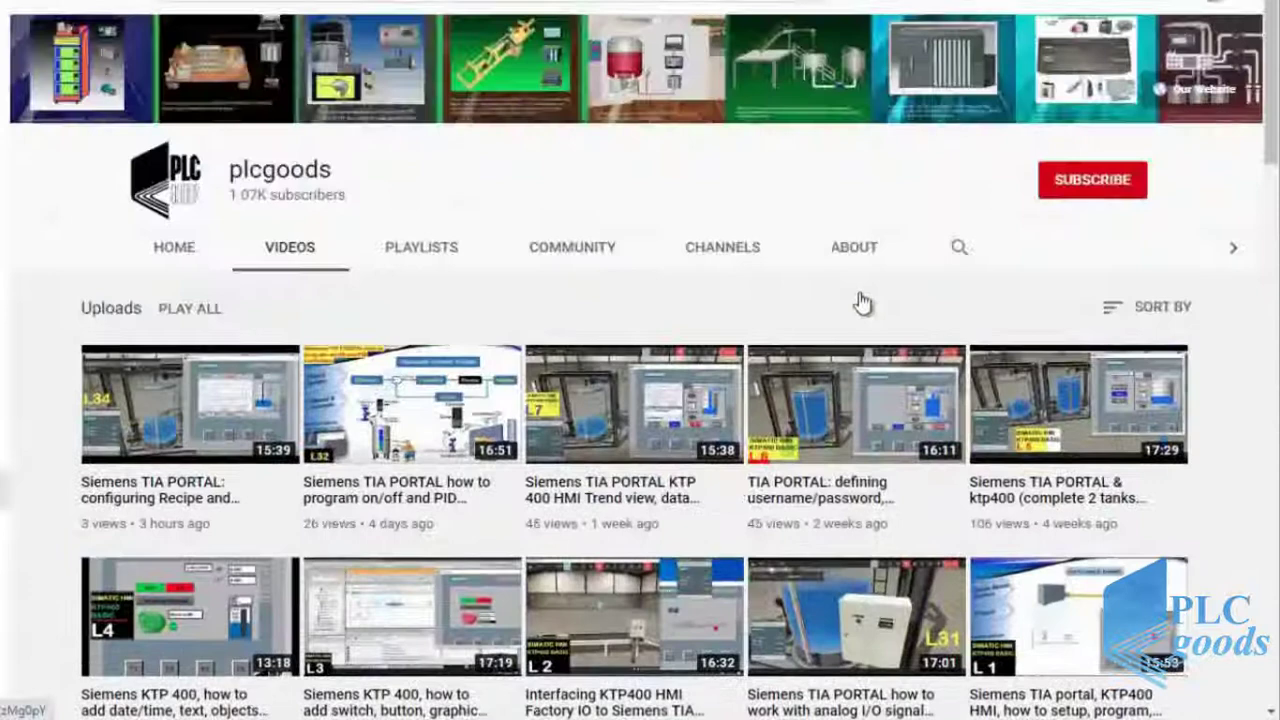
scroll(864, 303, up, 2)
click(1063, 282)
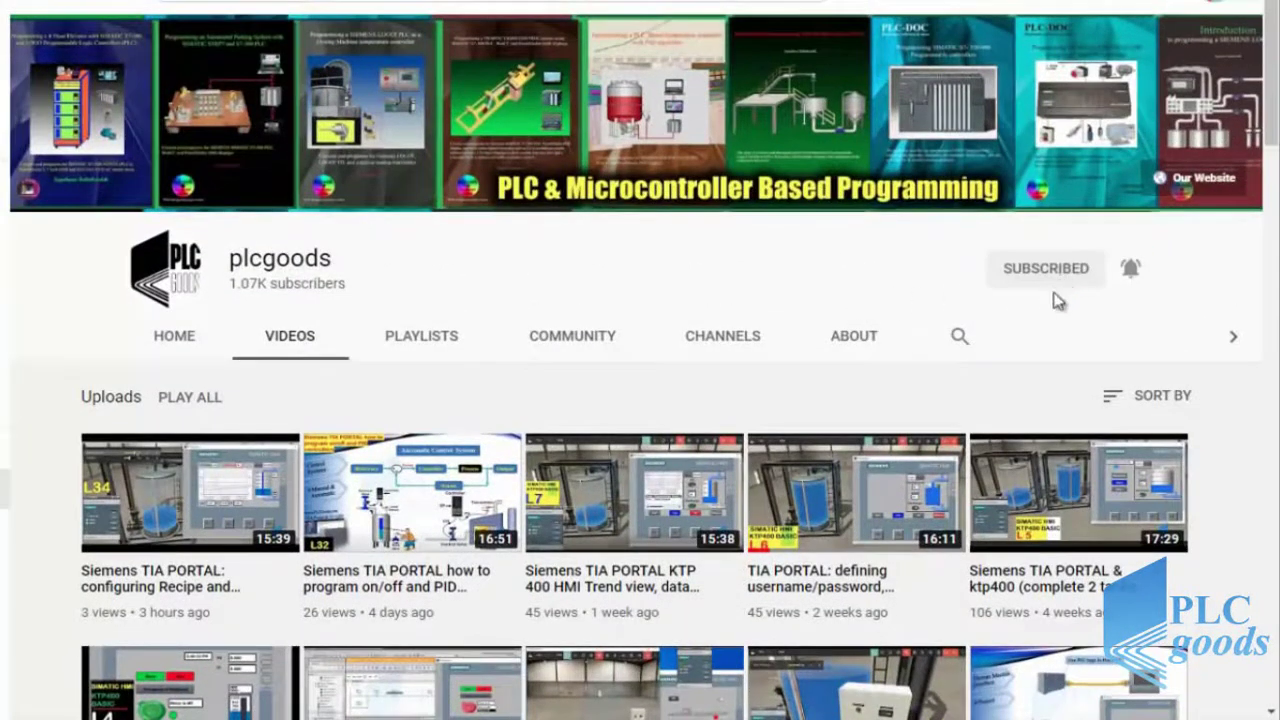
click(1131, 270)
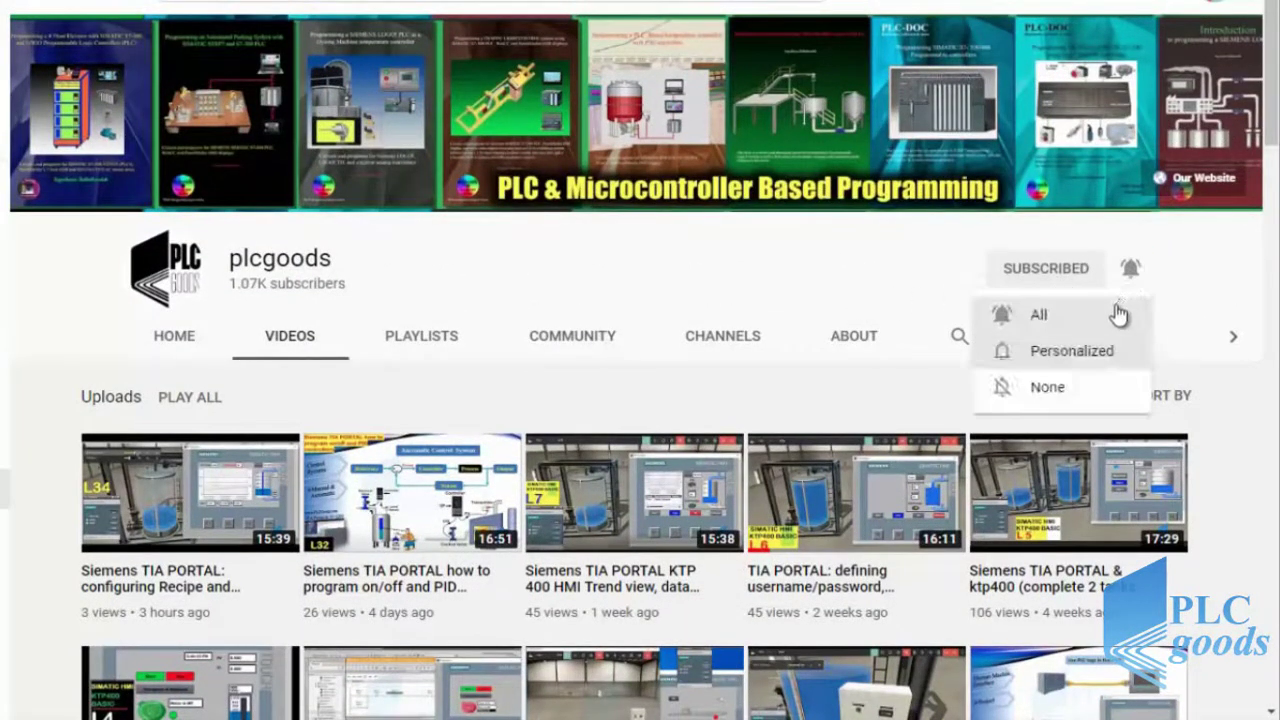
click(1108, 316)
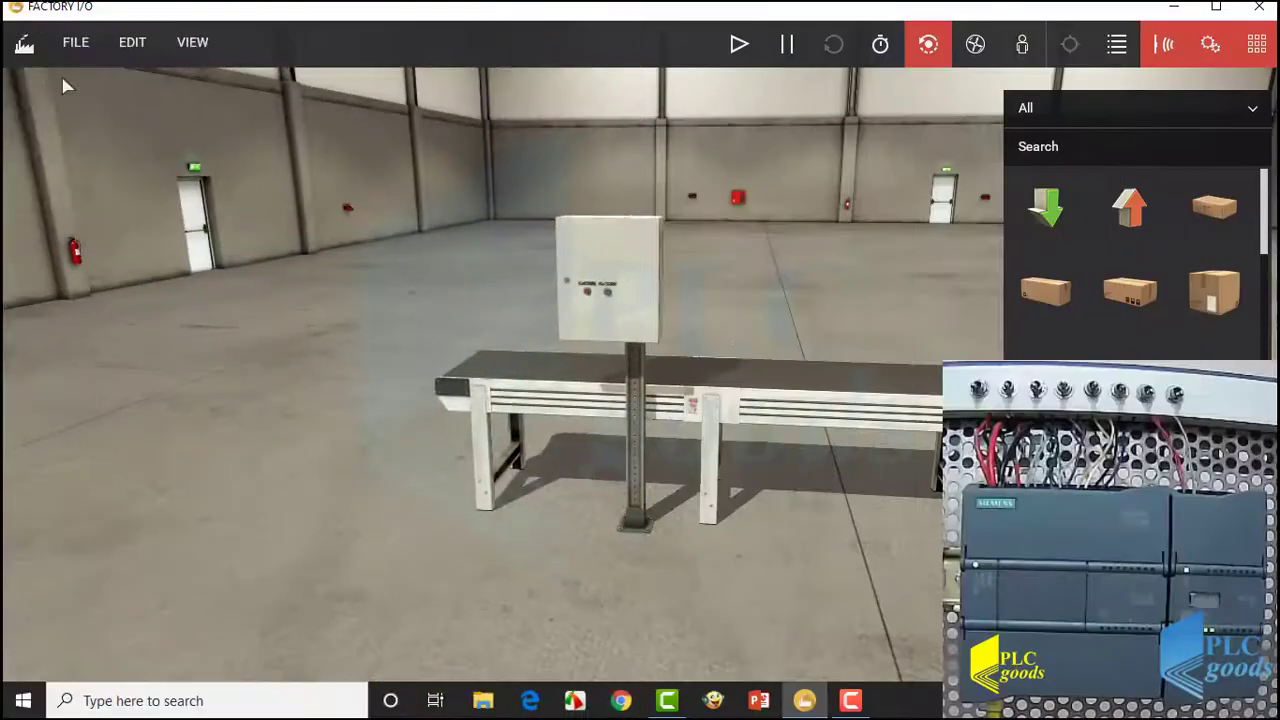
Open the Siemens card from Factory I/O's Documentation and Tutorials welcome menu.
click(30, 50)
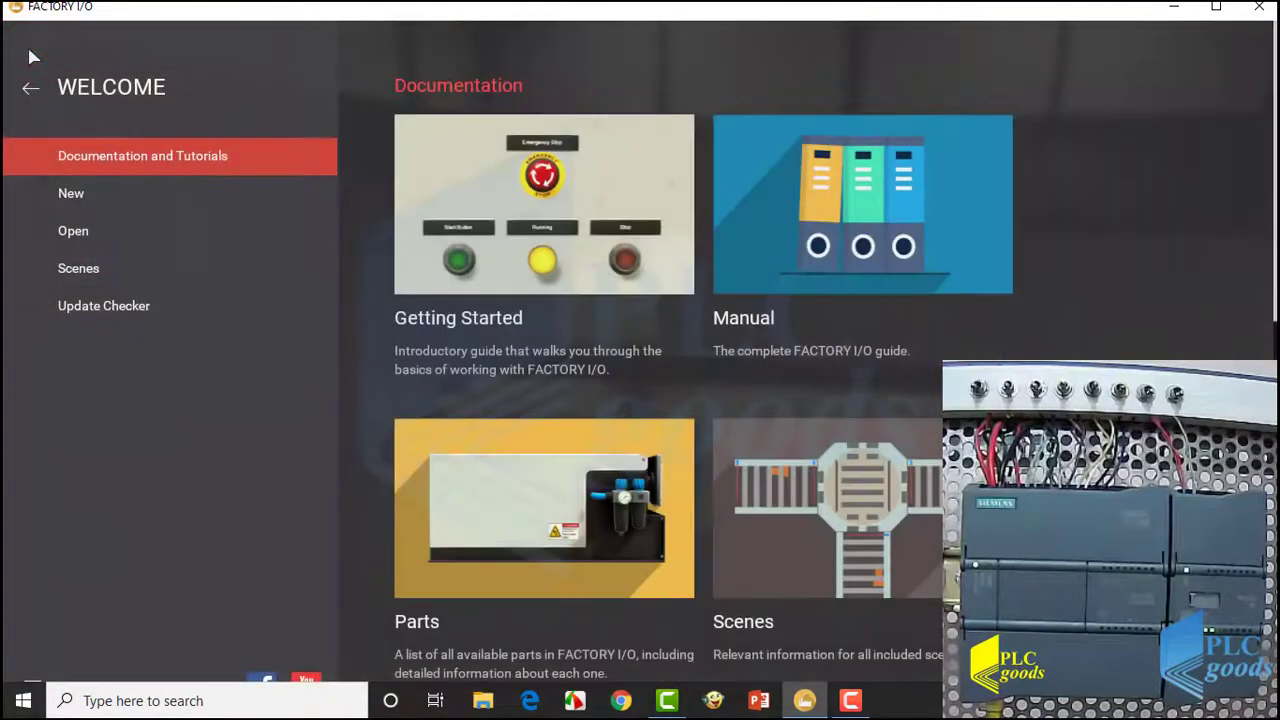
scroll(505, 300, down, 3)
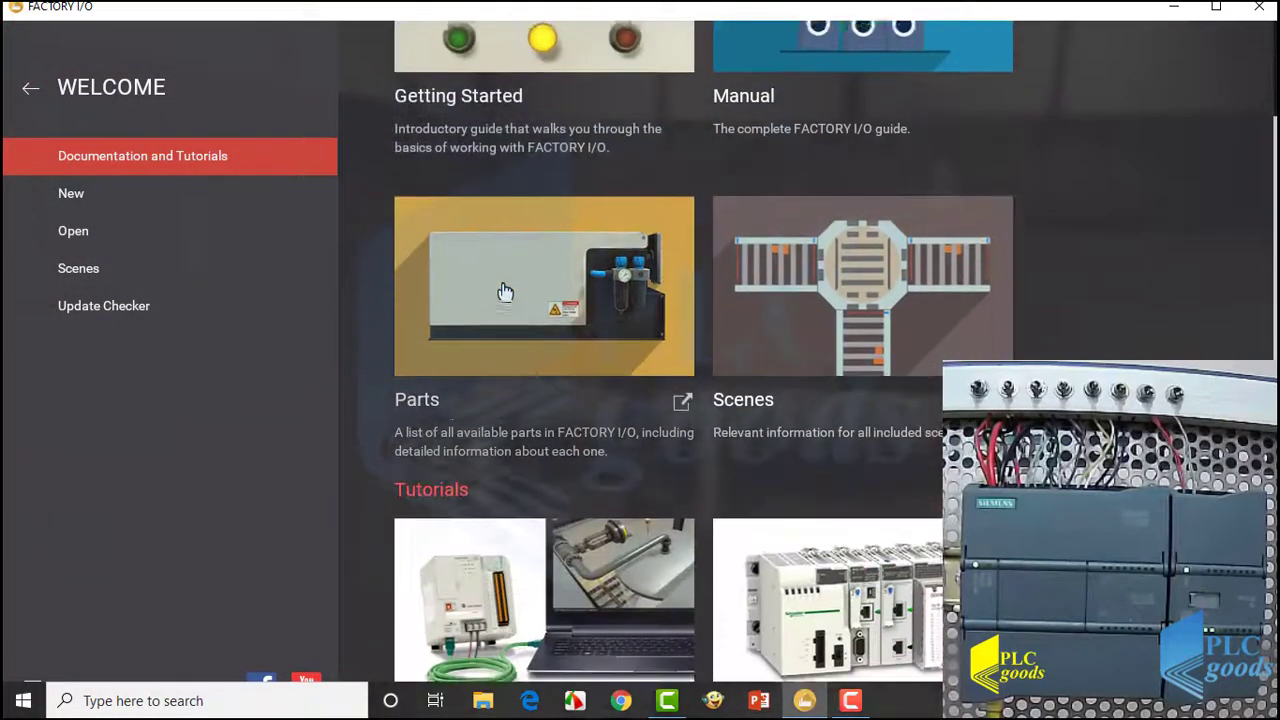
scroll(505, 291, down, 6)
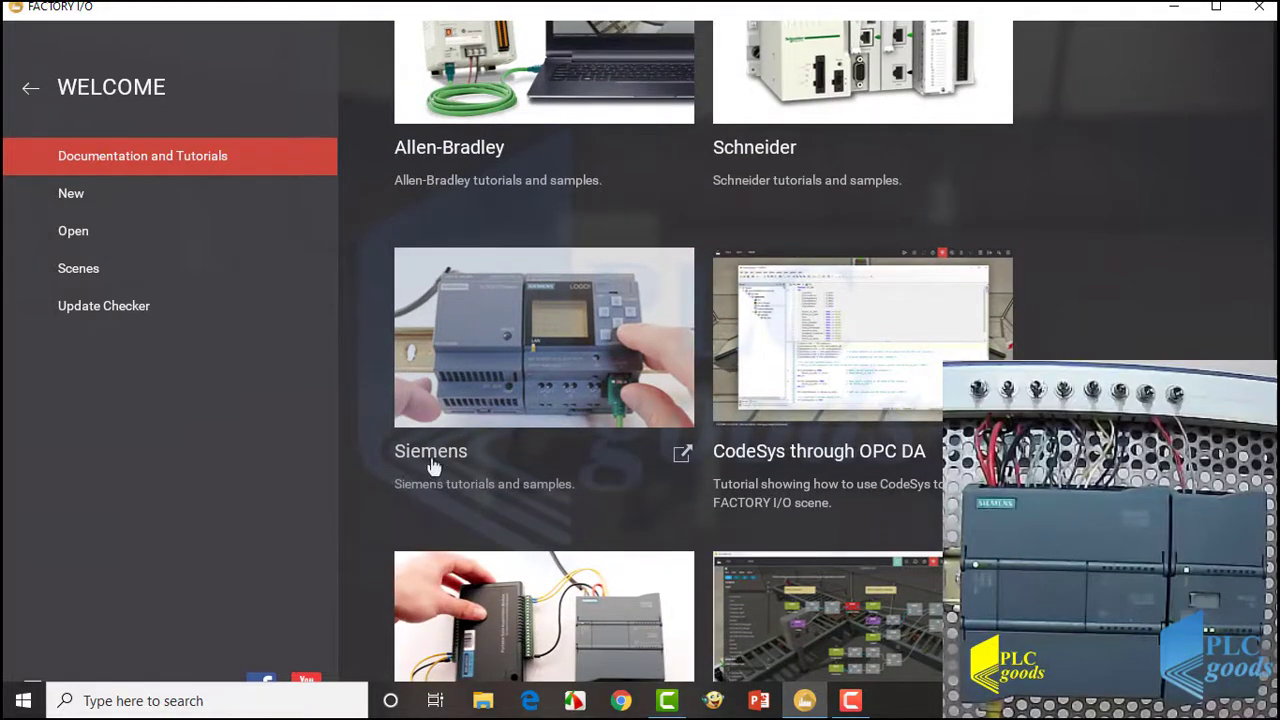
click(452, 402)
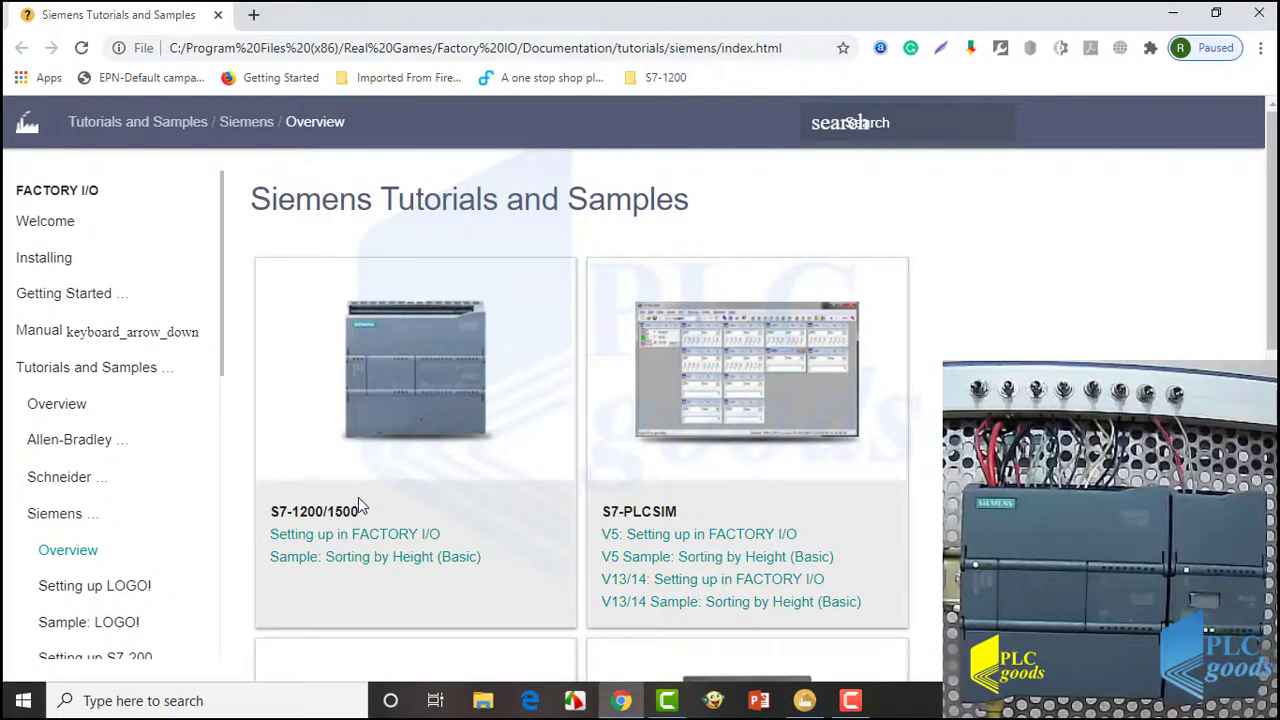
Open the S7-1200/1500 'Setting up in FACTORY I/O' guide and scroll to the PC-to-PLC communication section.
click(357, 534)
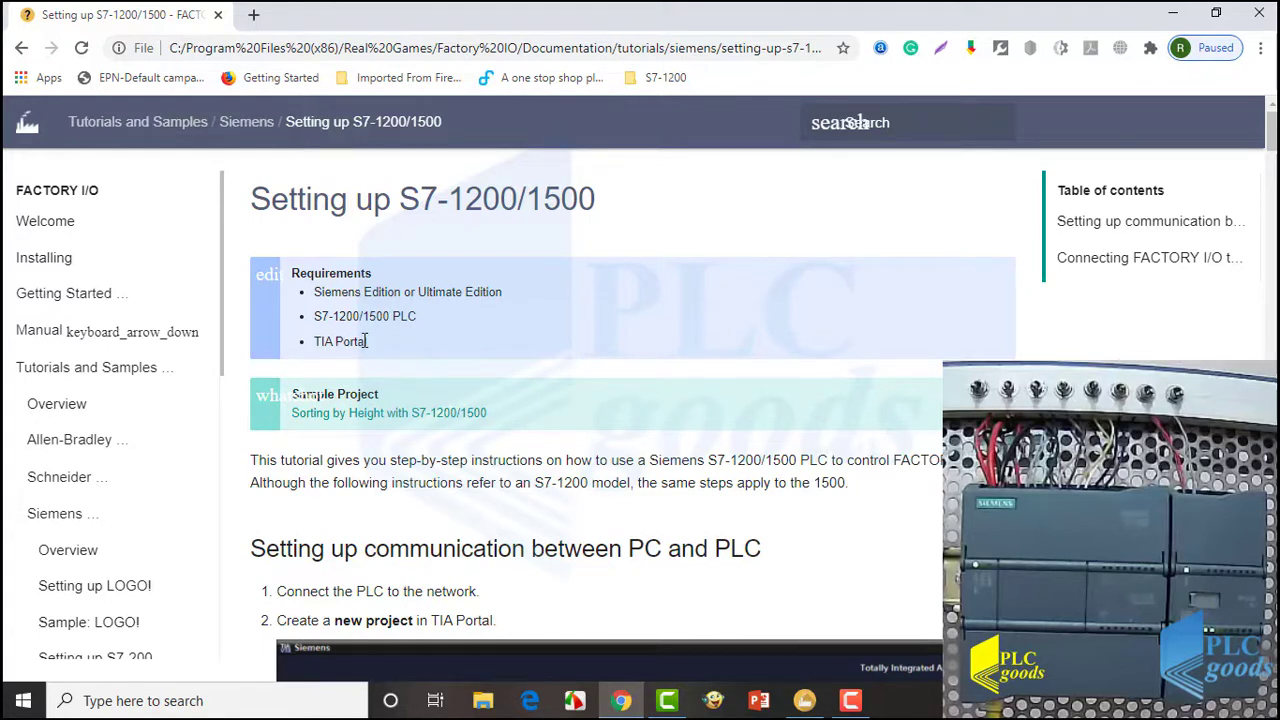
scroll(367, 341, down, 4)
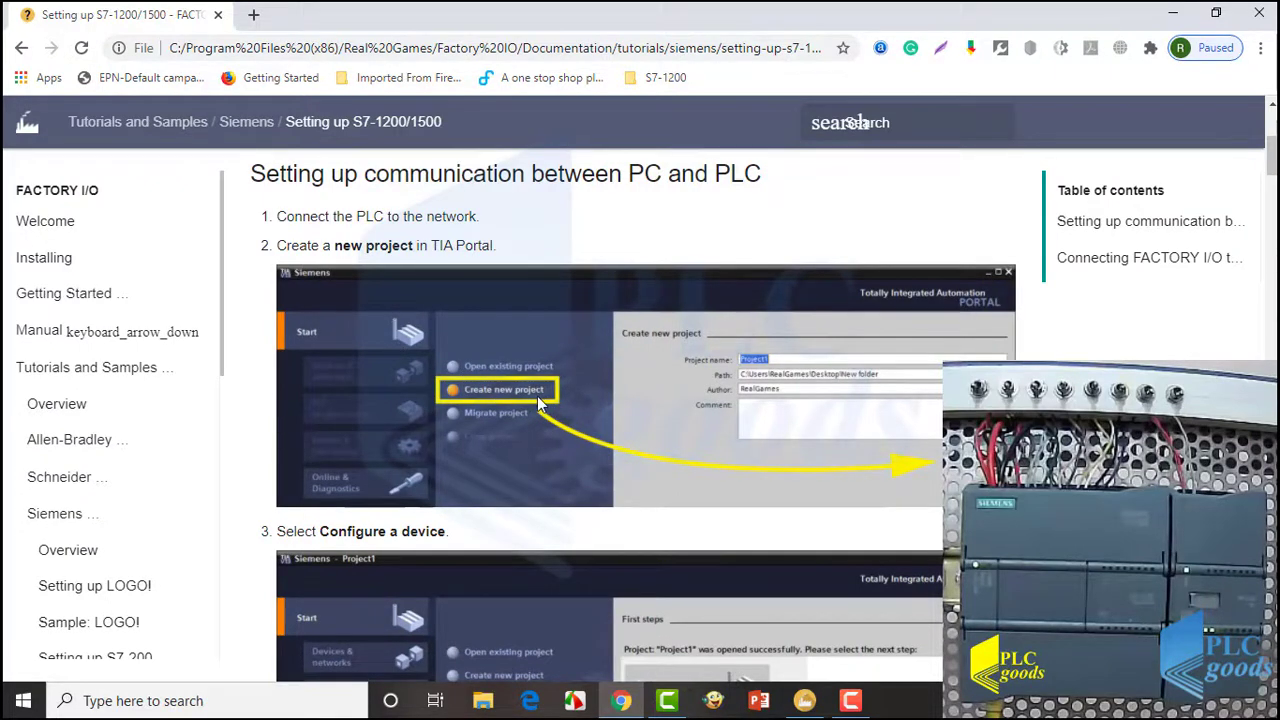
Launch TIA Portal V16 from the taskbar search and create the project Test_FactoryIO_S7_1200.
click(287, 700)
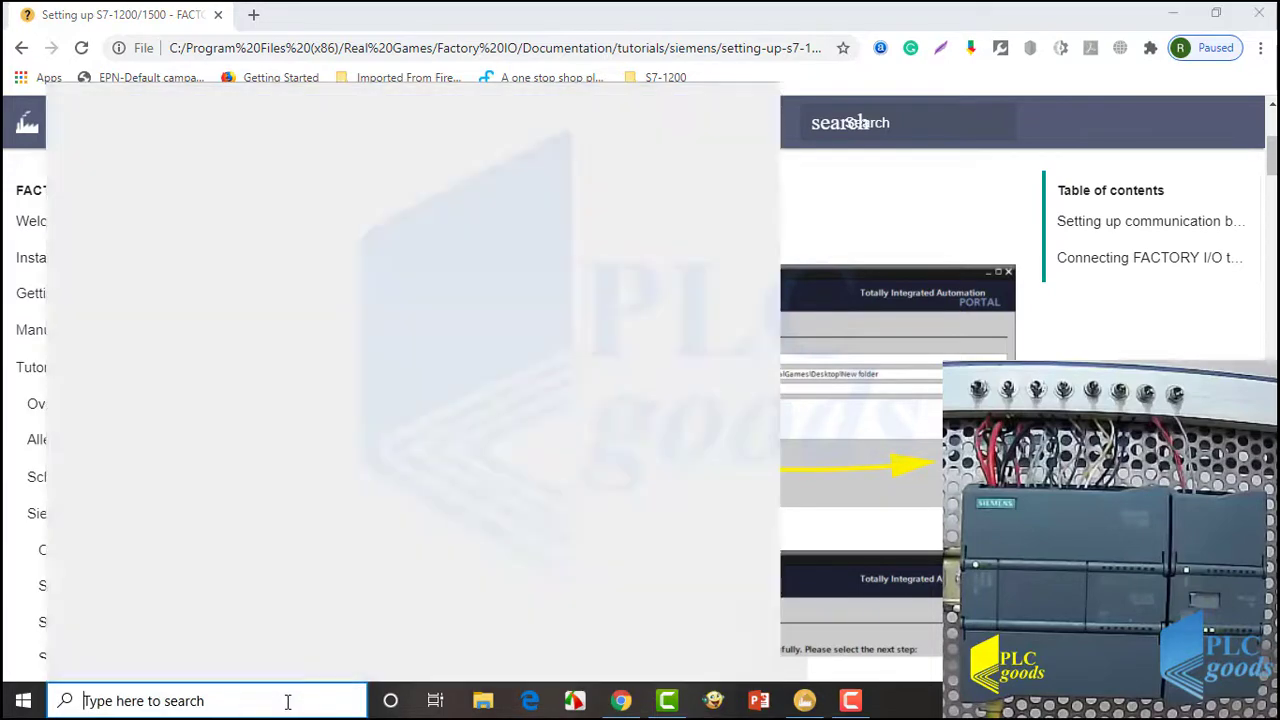
text(tia)
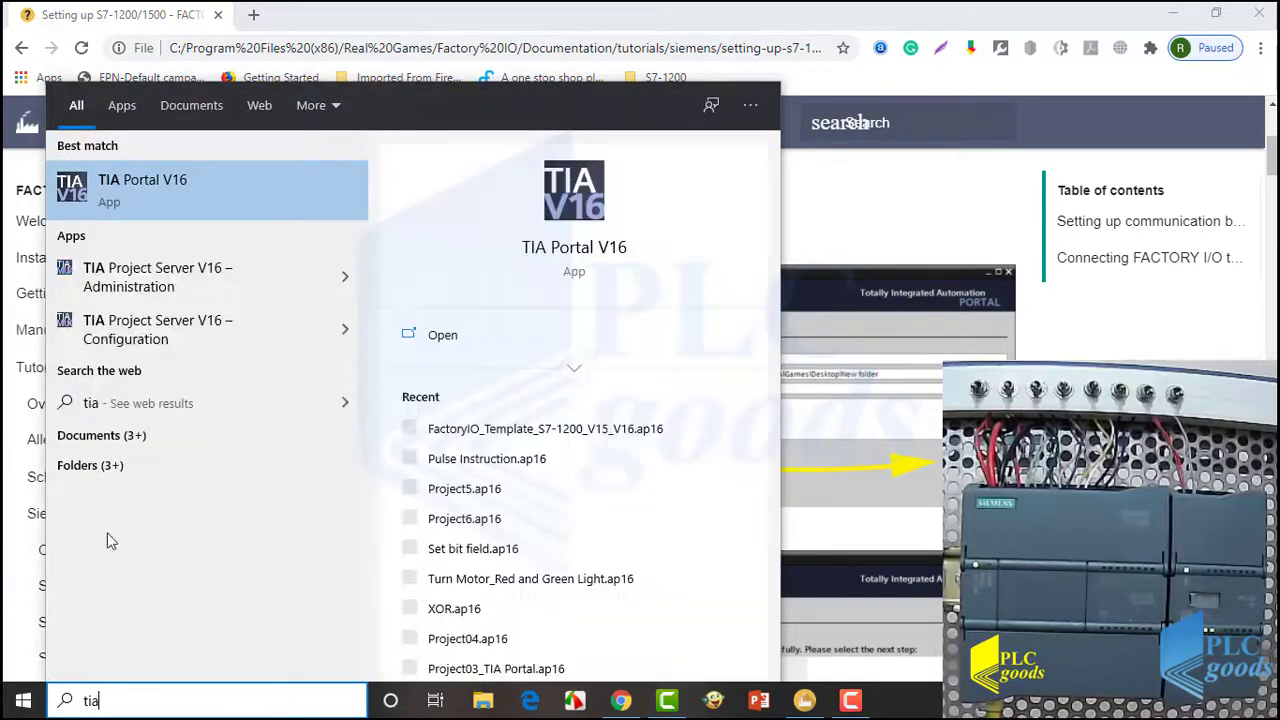
click(139, 192)
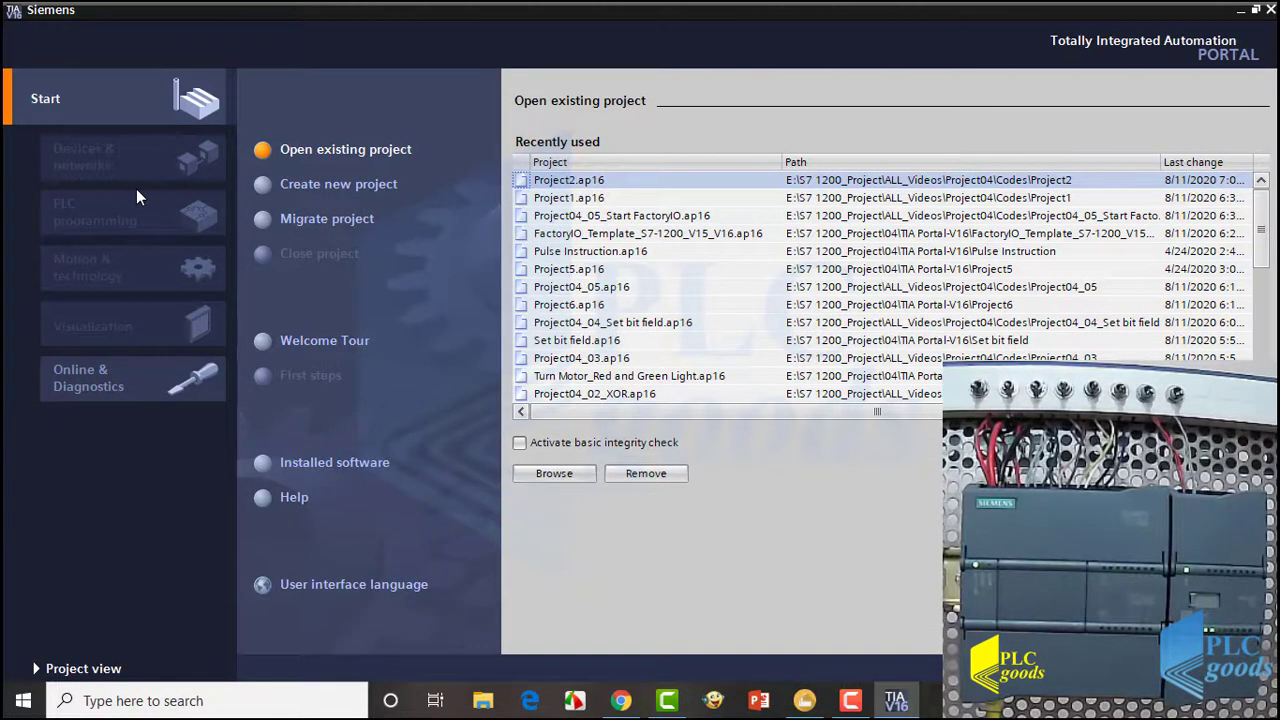
click(276, 186)
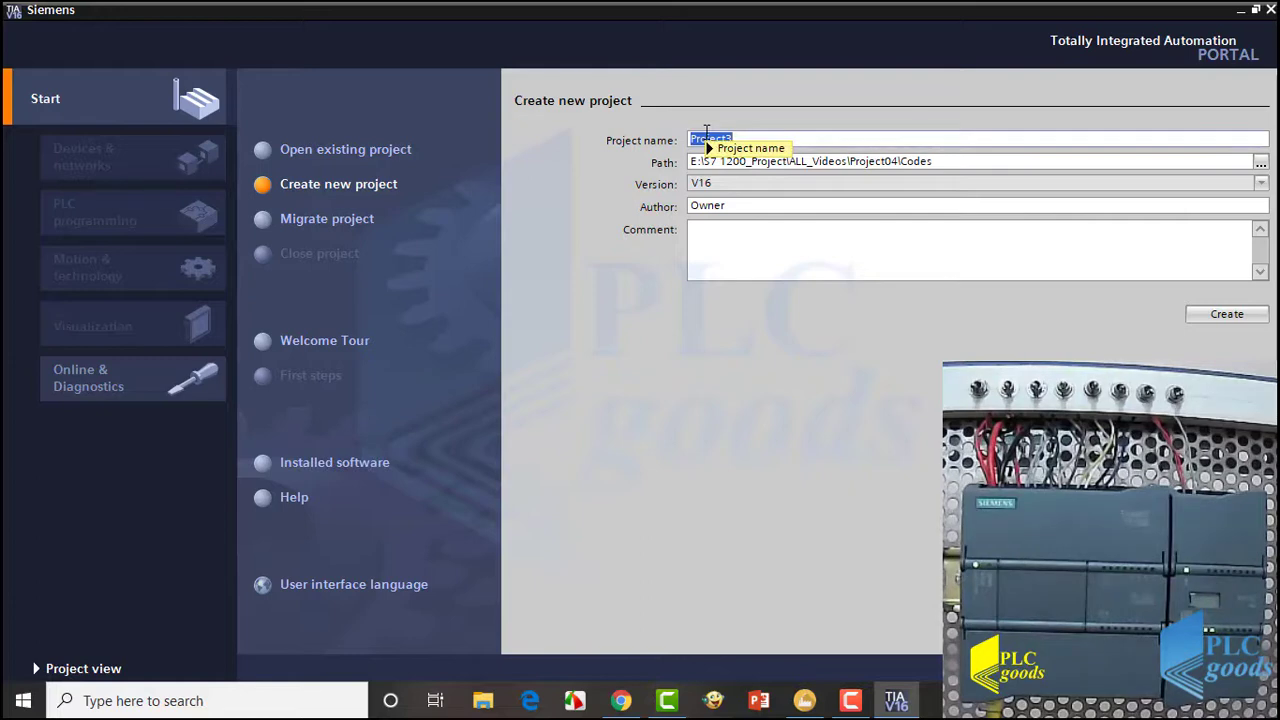
text(Test_FactoryIO_S7_1200)
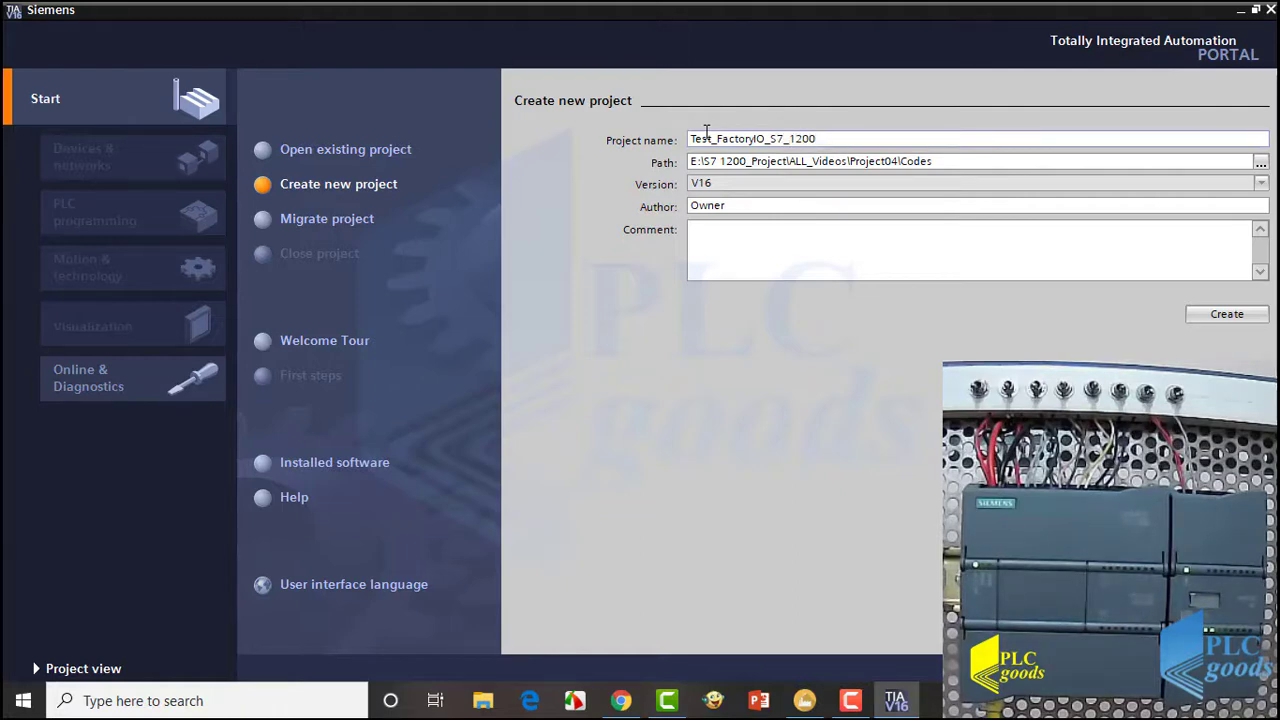
click(1218, 316)
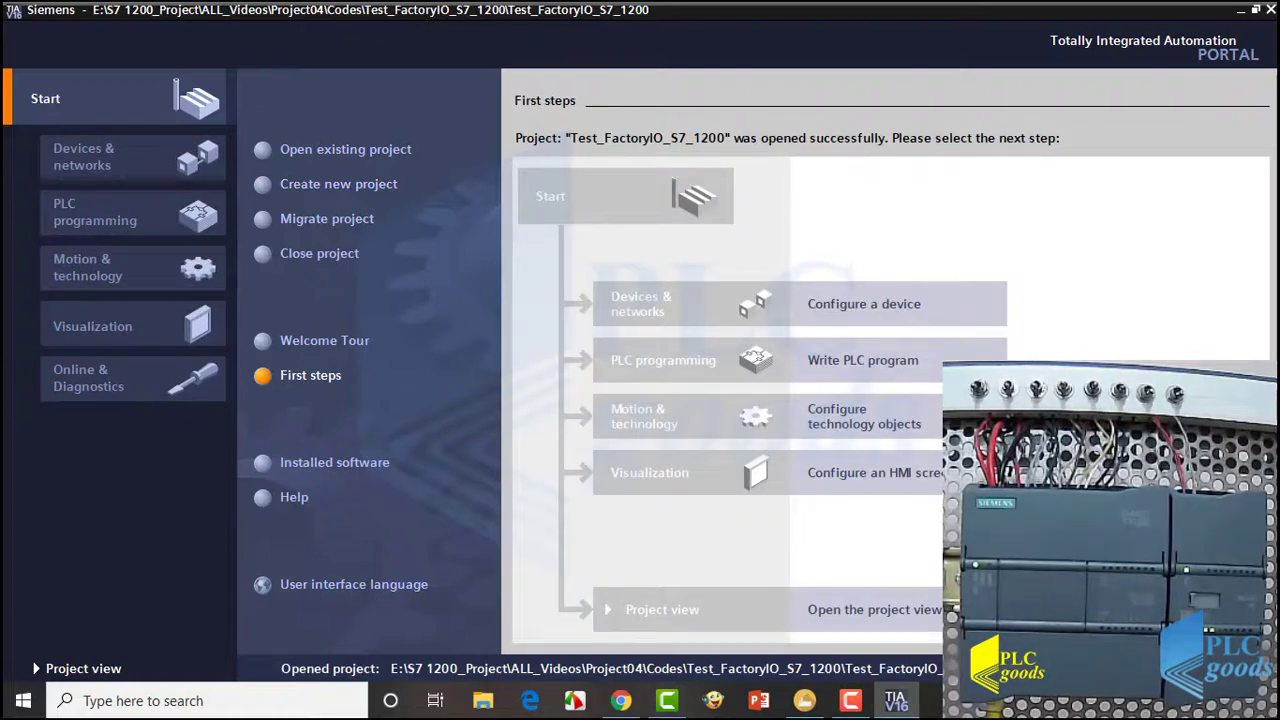
In the Chrome guide, jump to 'Connecting FACTORY I/O to the PLC' and scroll to the Add new device step.
key(alt+Tab)
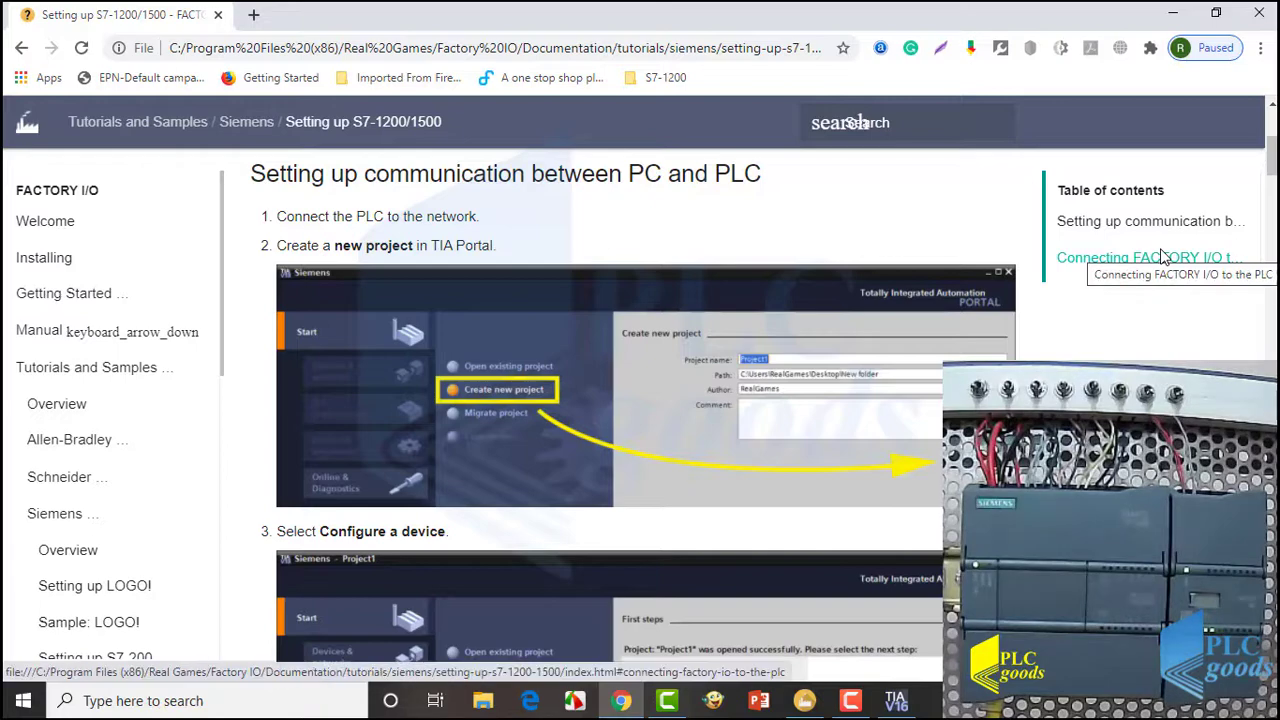
click(1160, 260)
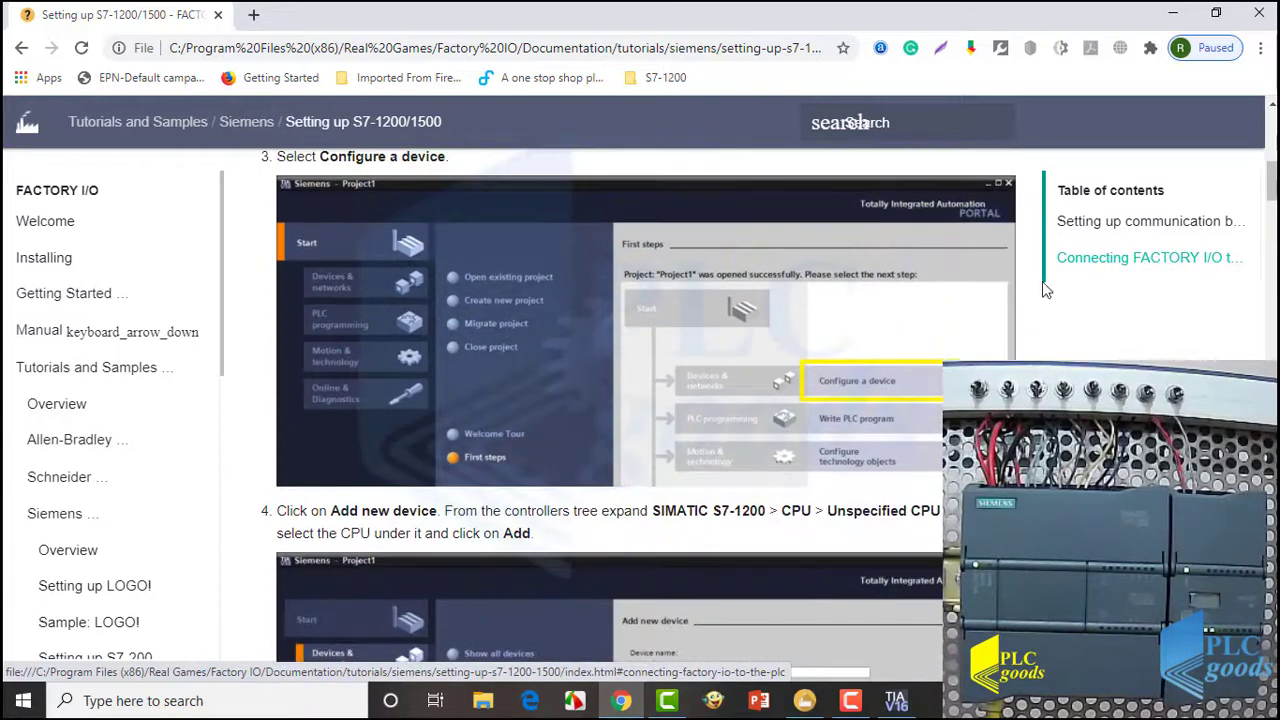
scroll(890, 280, down, 1)
scroll(876, 290, down, 2)
scroll(876, 297, down, 2)
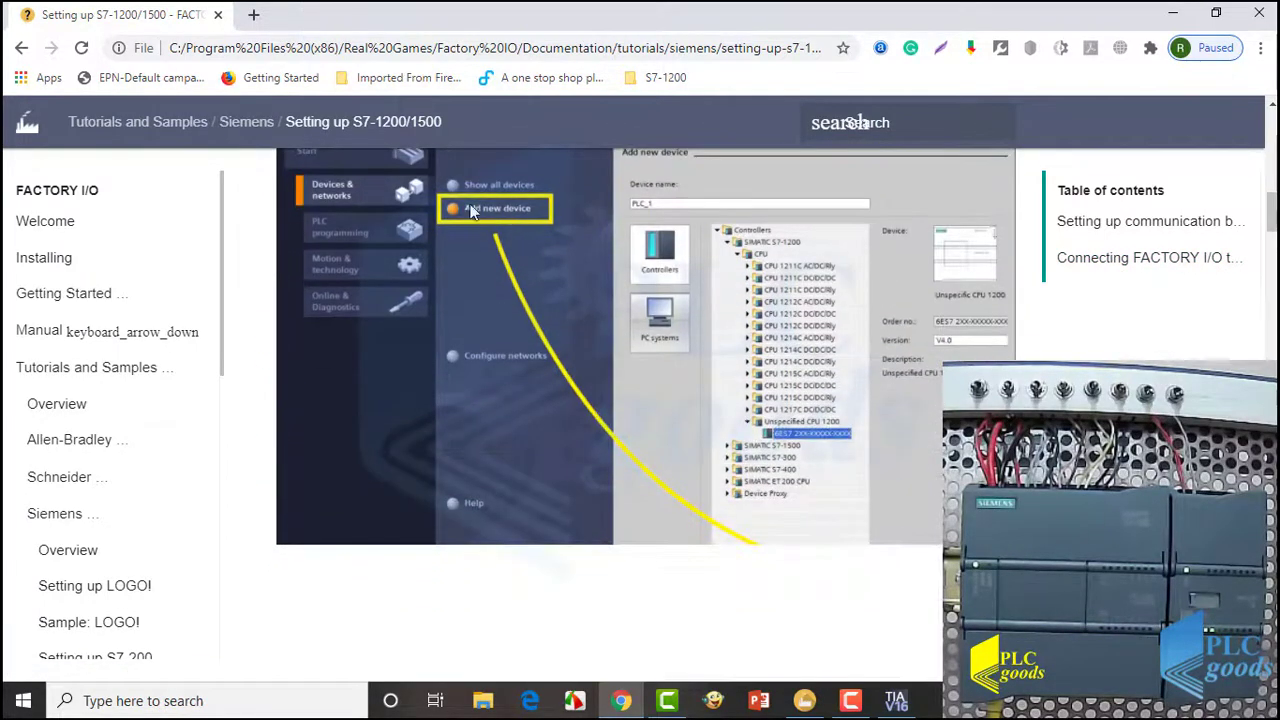
Open Add new device and browse the S7-1200 CPUs, viewing CPU 1212C DC/DC/DC 6ES7 212-1AE40-0XB0.
key(alt+Tab)
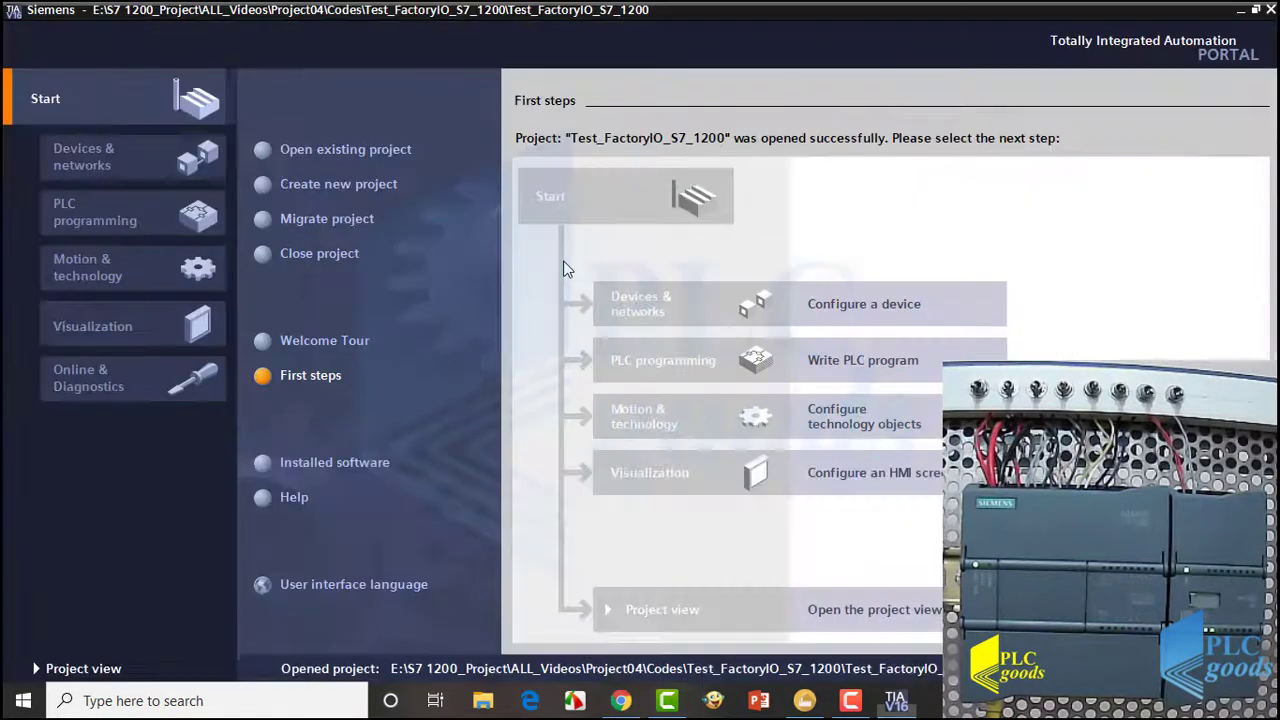
click(842, 307)
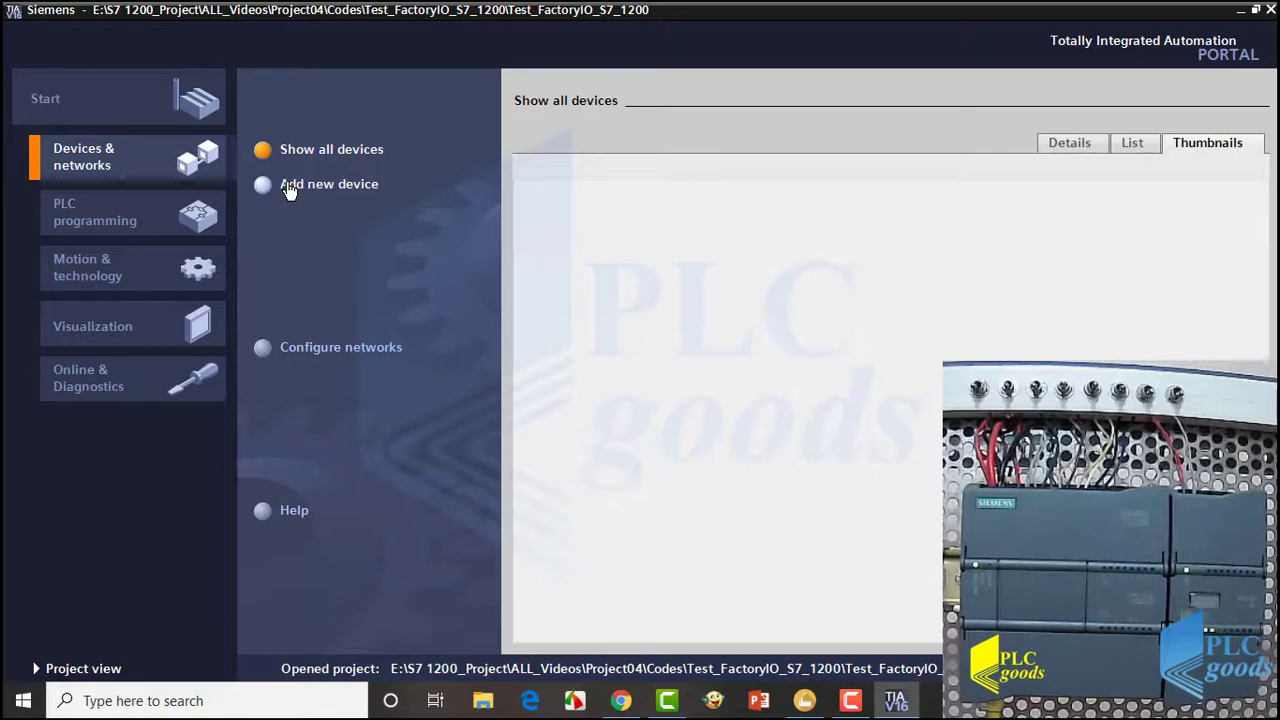
click(287, 188)
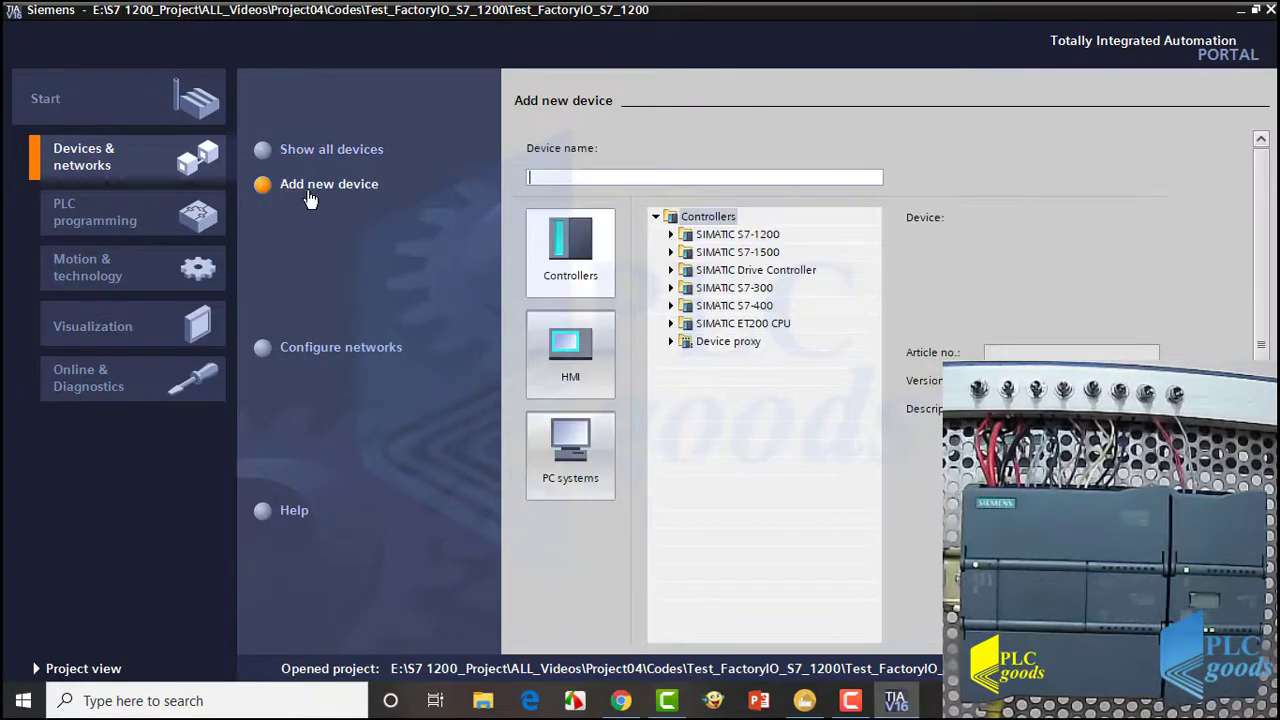
click(670, 234)
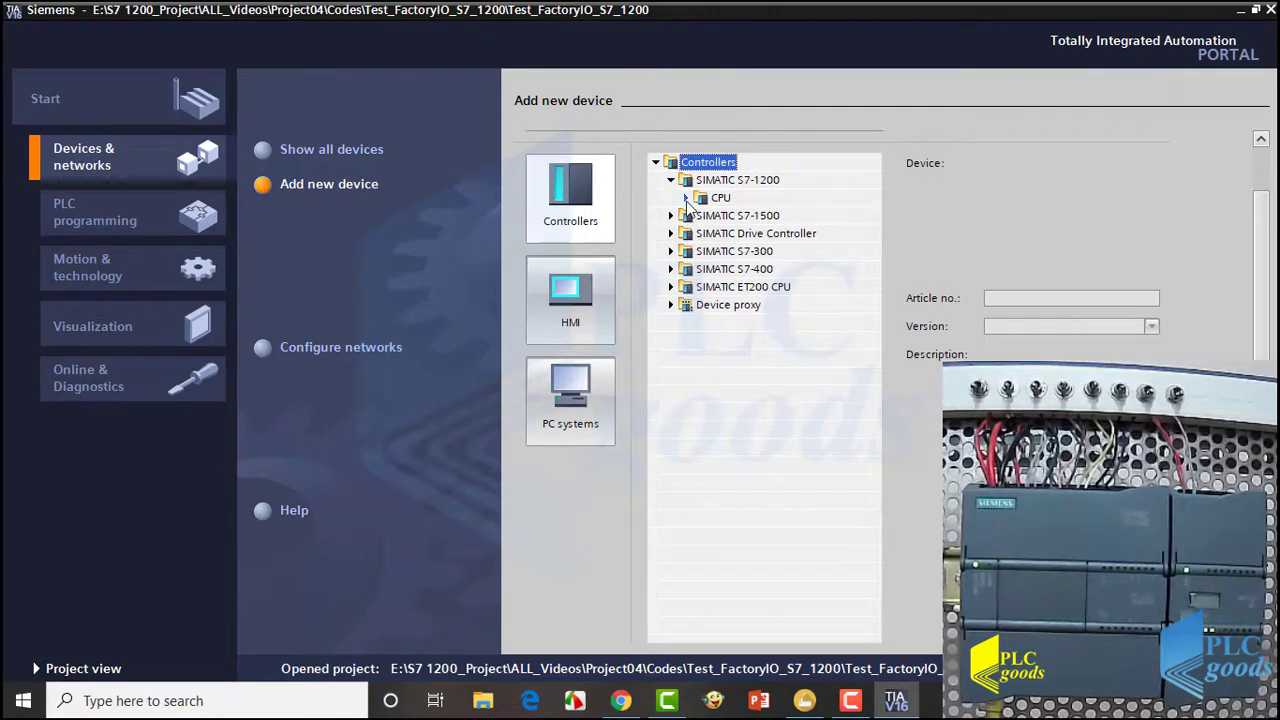
click(686, 199)
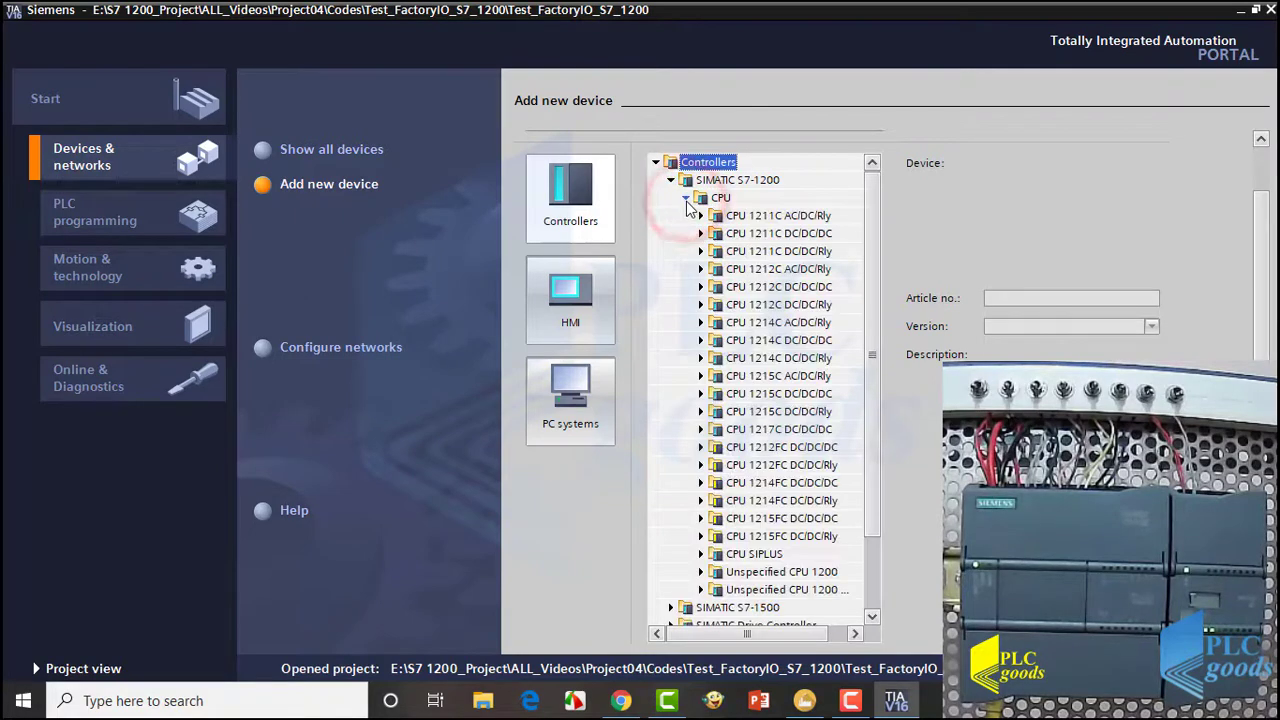
click(701, 287)
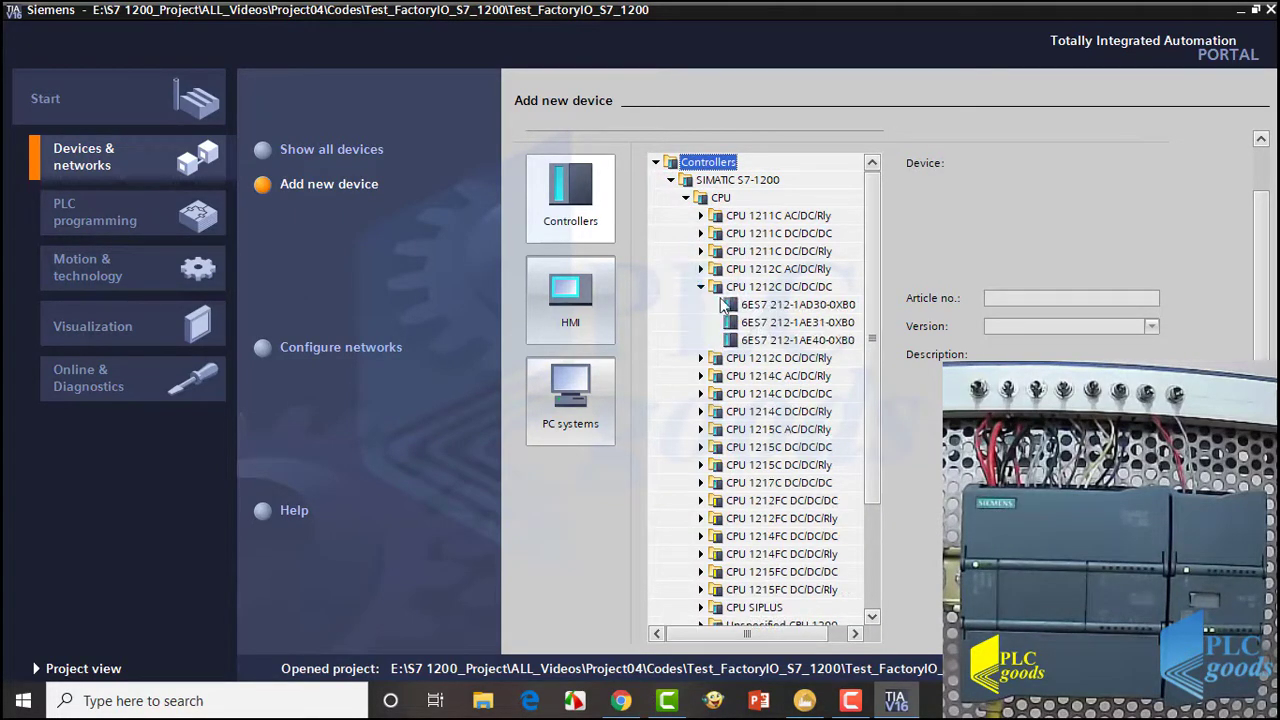
click(758, 341)
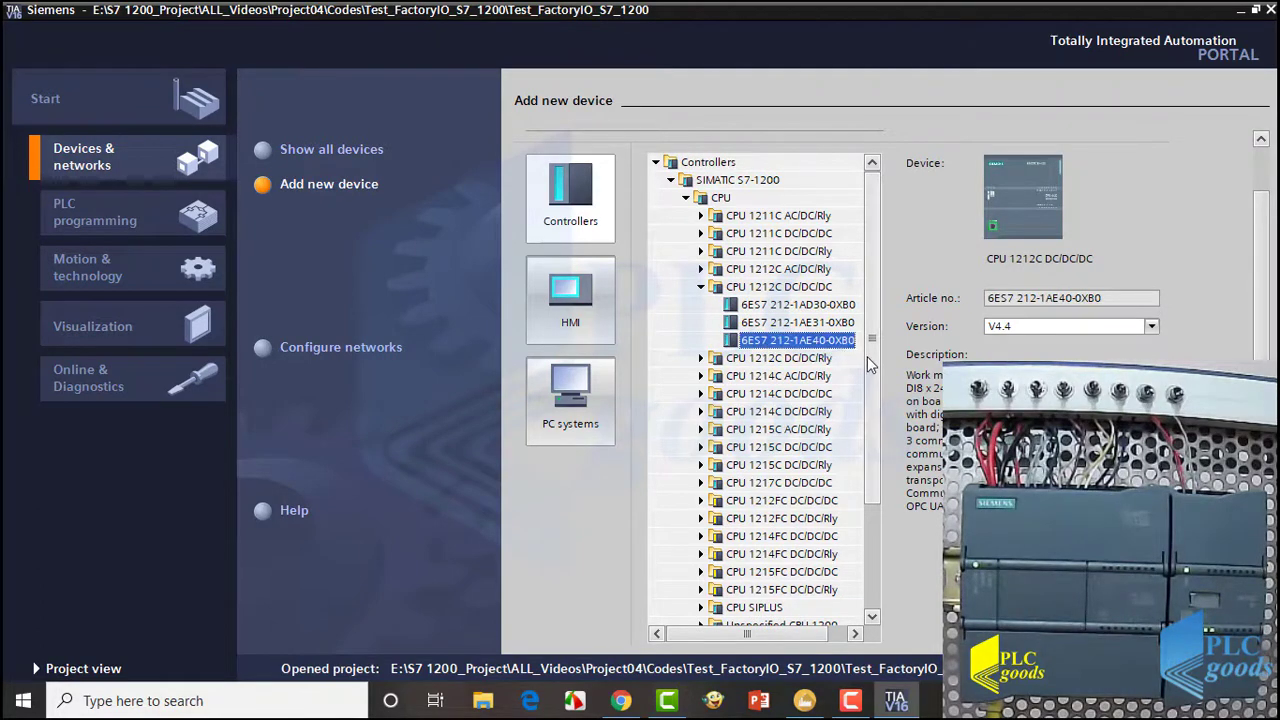
drag(870, 346, 858, 474)
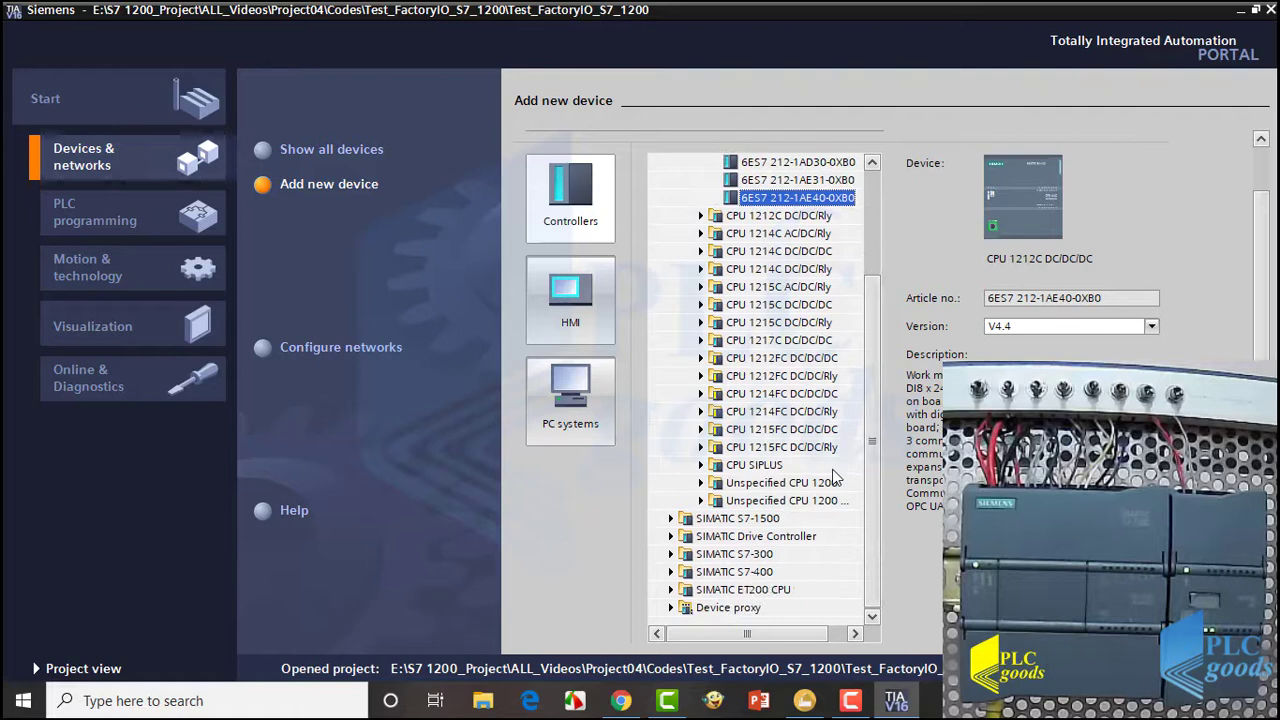
Add the Unspecified CPU 1200, order number 6ES7 2XX-XXXXX-XXXX V4.4, as PLC_1.
click(775, 487)
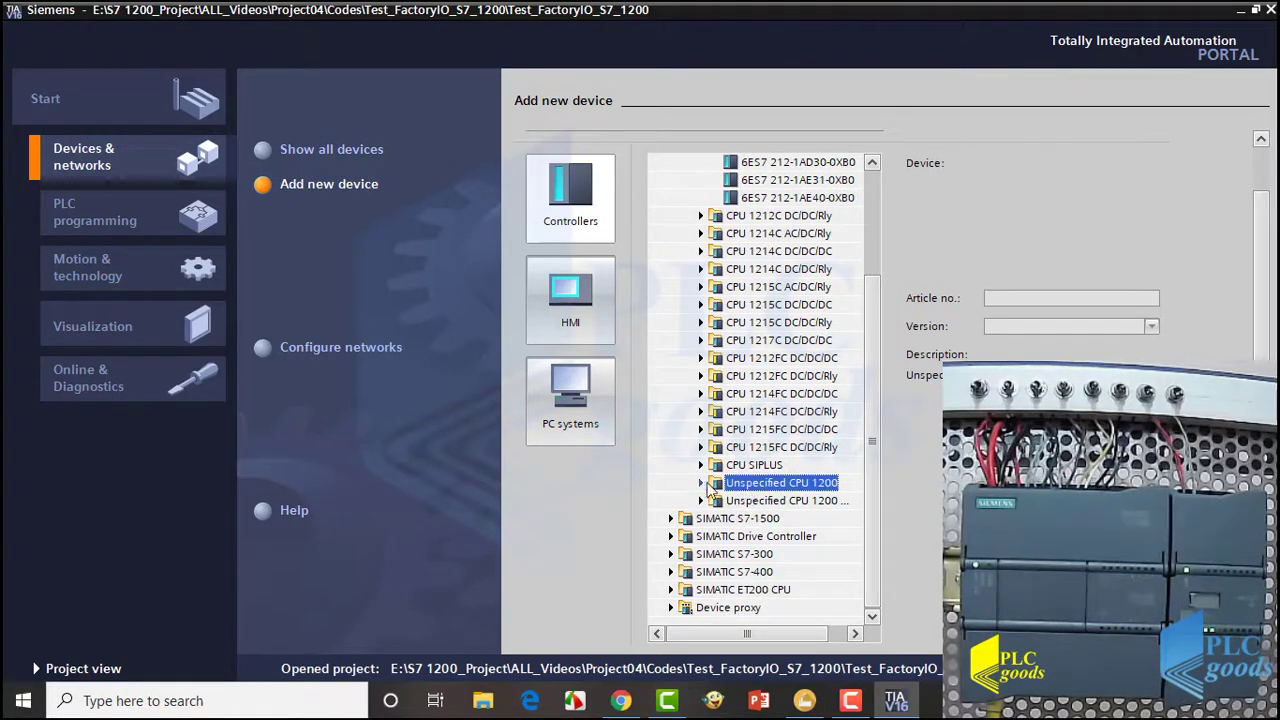
click(701, 483)
click(754, 504)
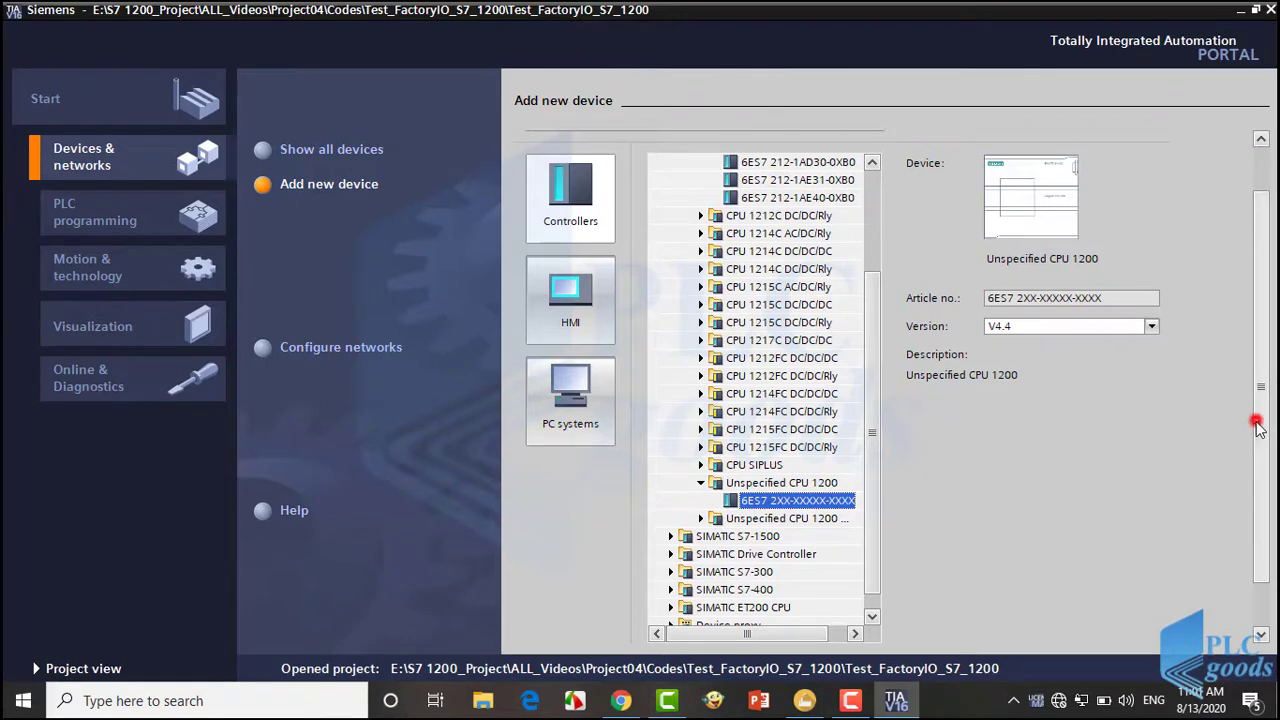
drag(1257, 423, 1256, 500)
click(1112, 622)
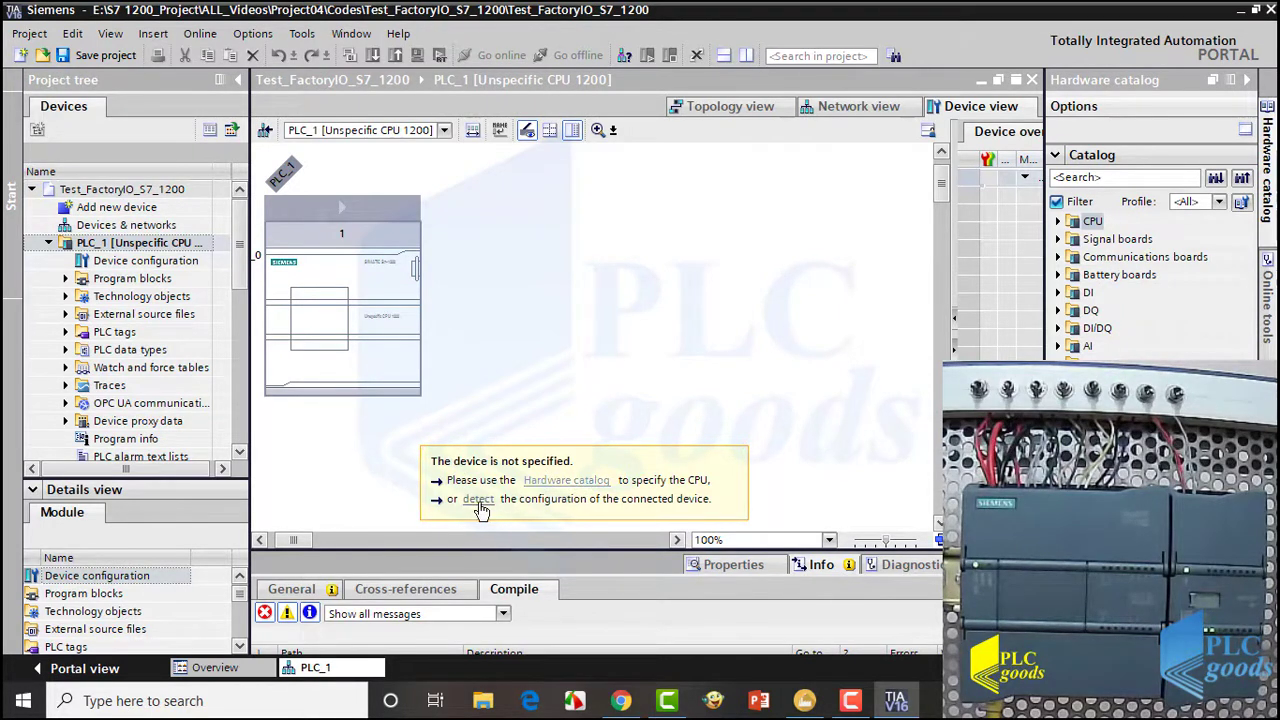
Detect the connected PLC via PN/IE and the Realtek PCIe FE adapter, flashing its LED, and load its hardware.
click(479, 502)
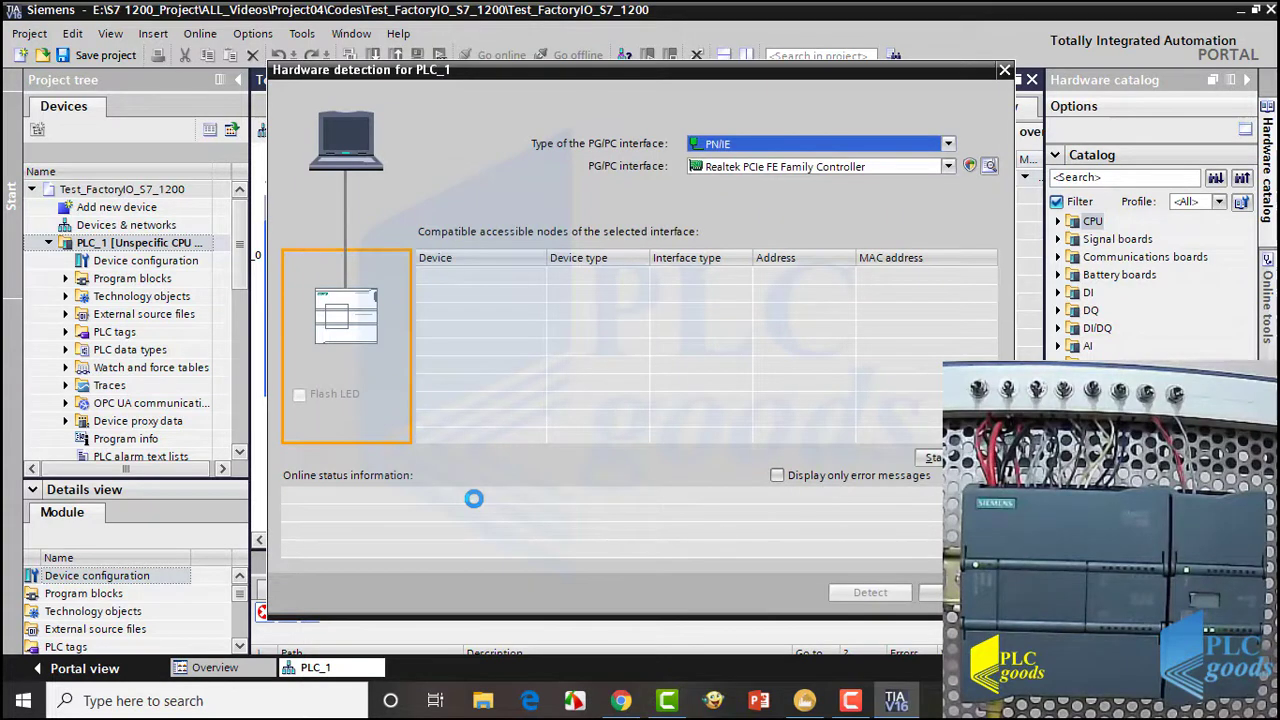
click(725, 162)
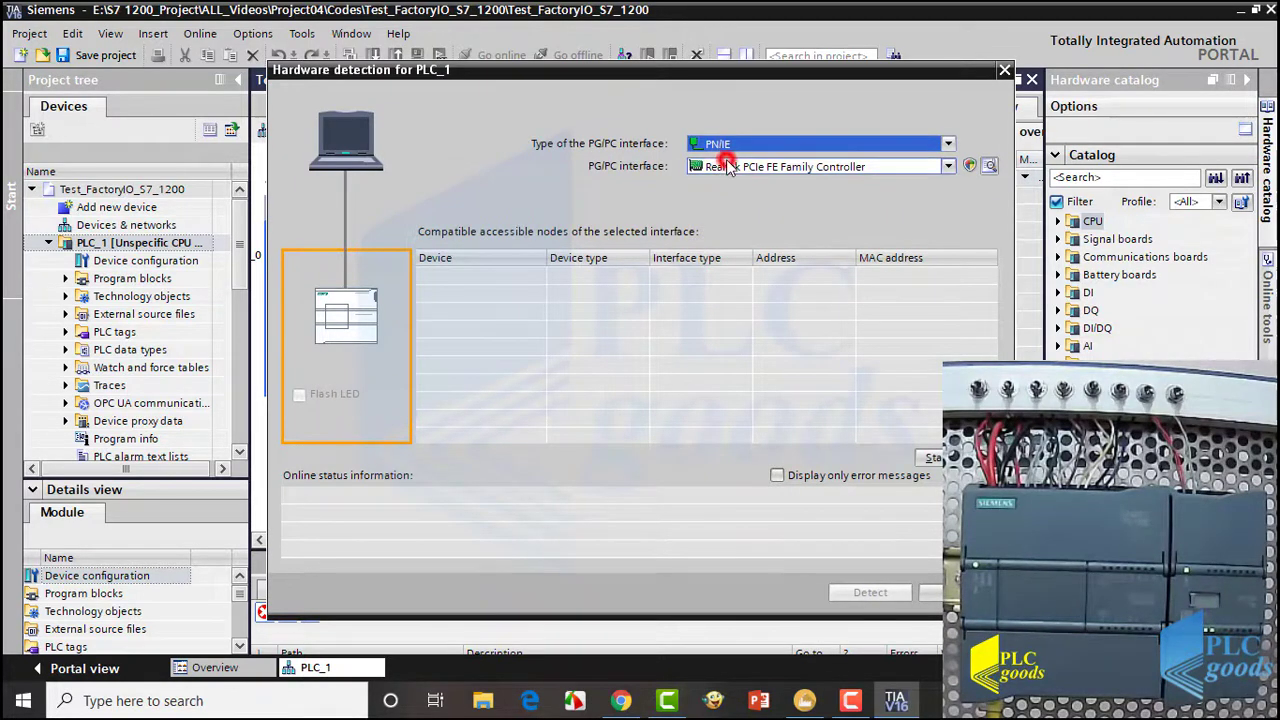
click(739, 202)
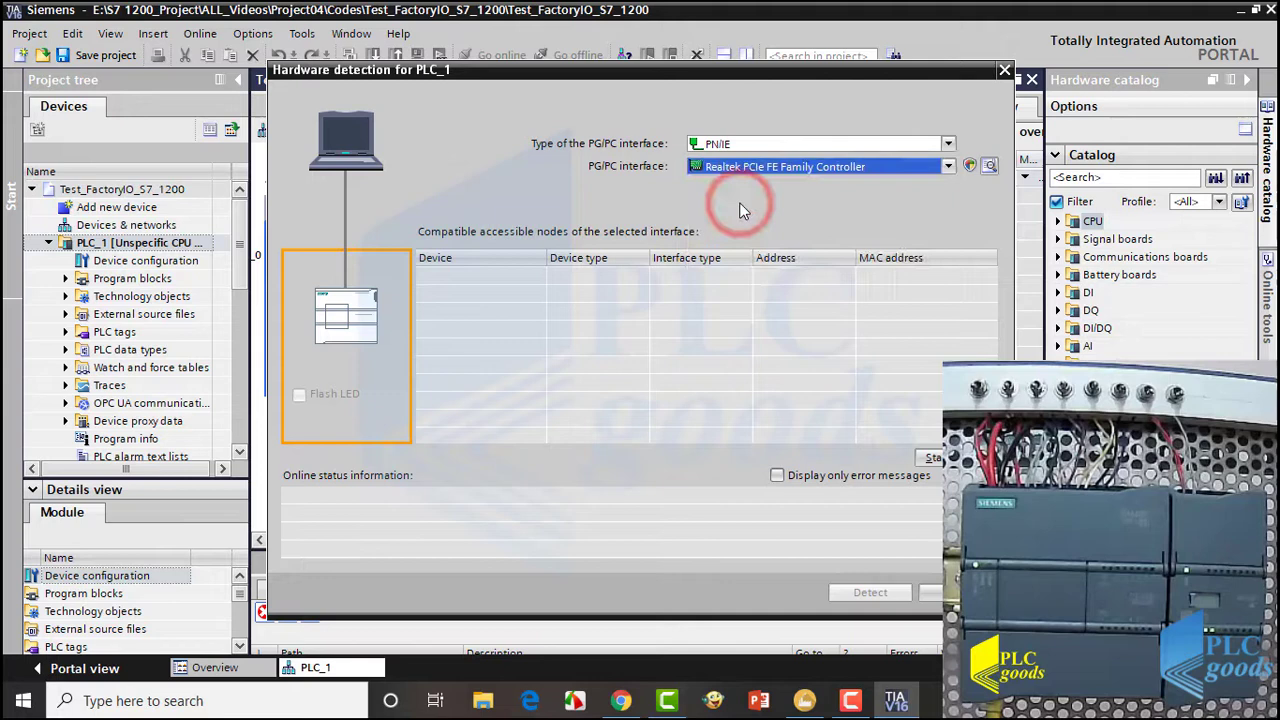
click(933, 458)
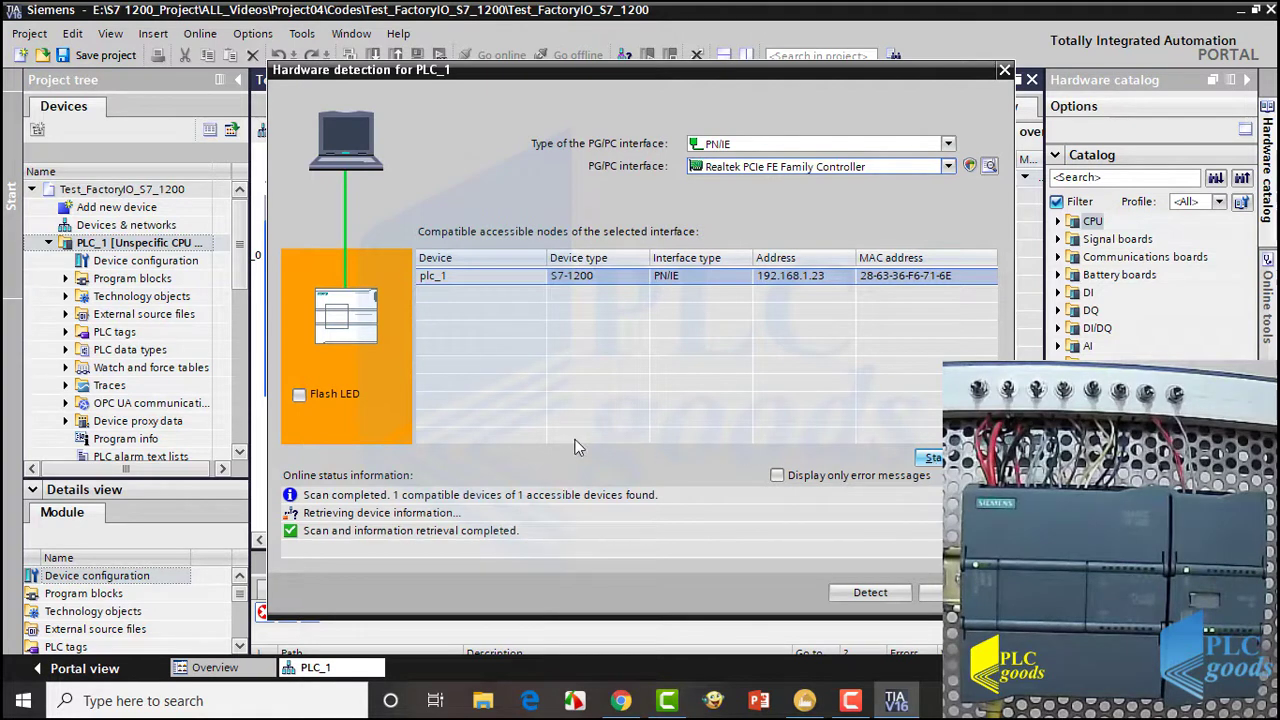
click(299, 394)
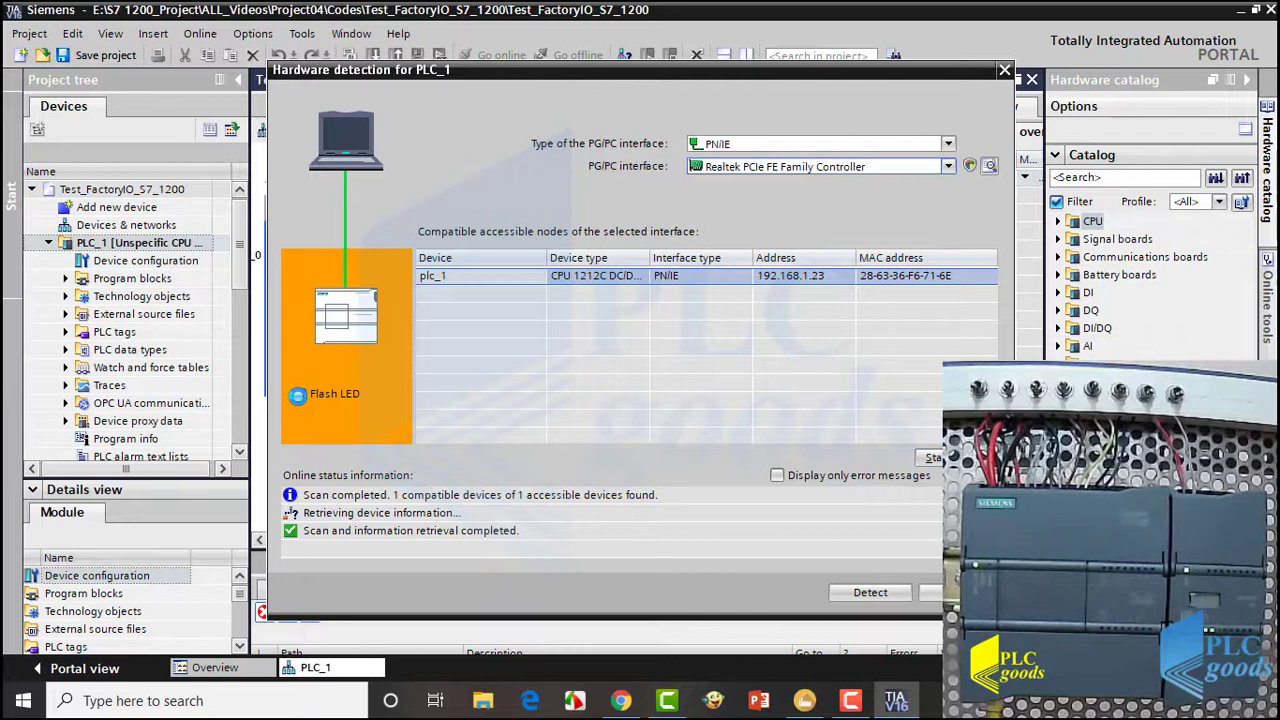
click(299, 395)
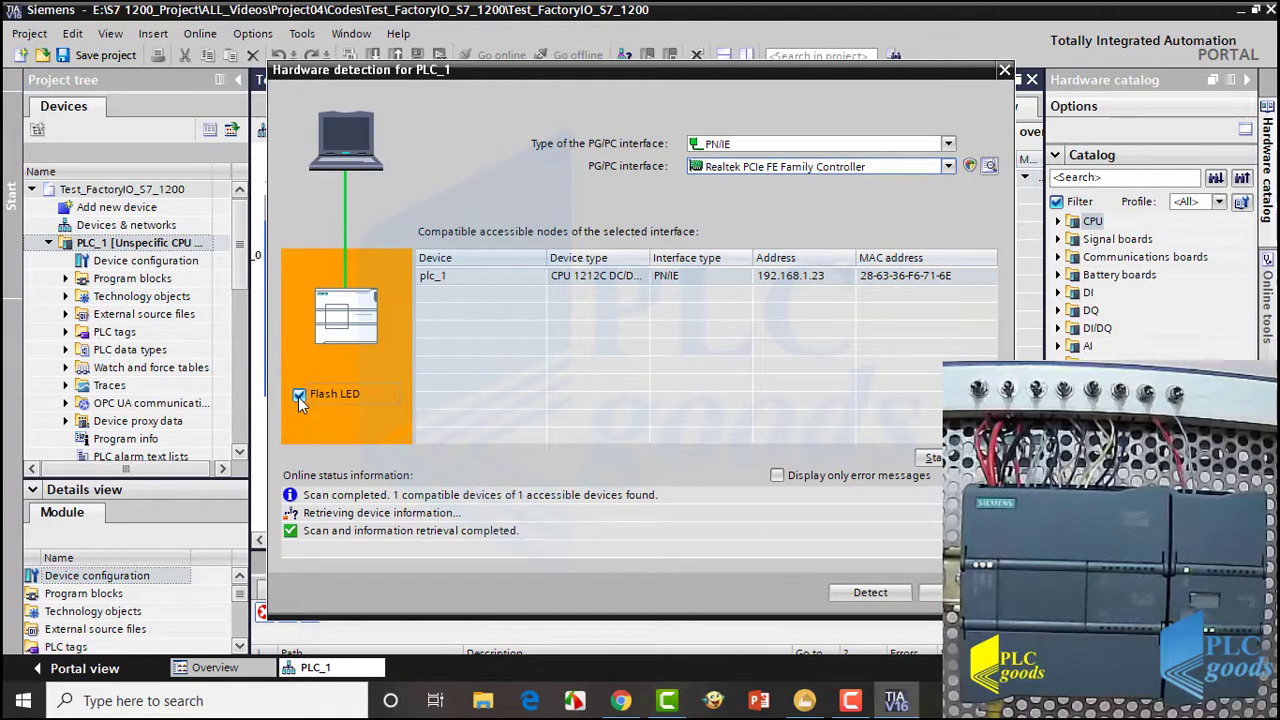
click(866, 594)
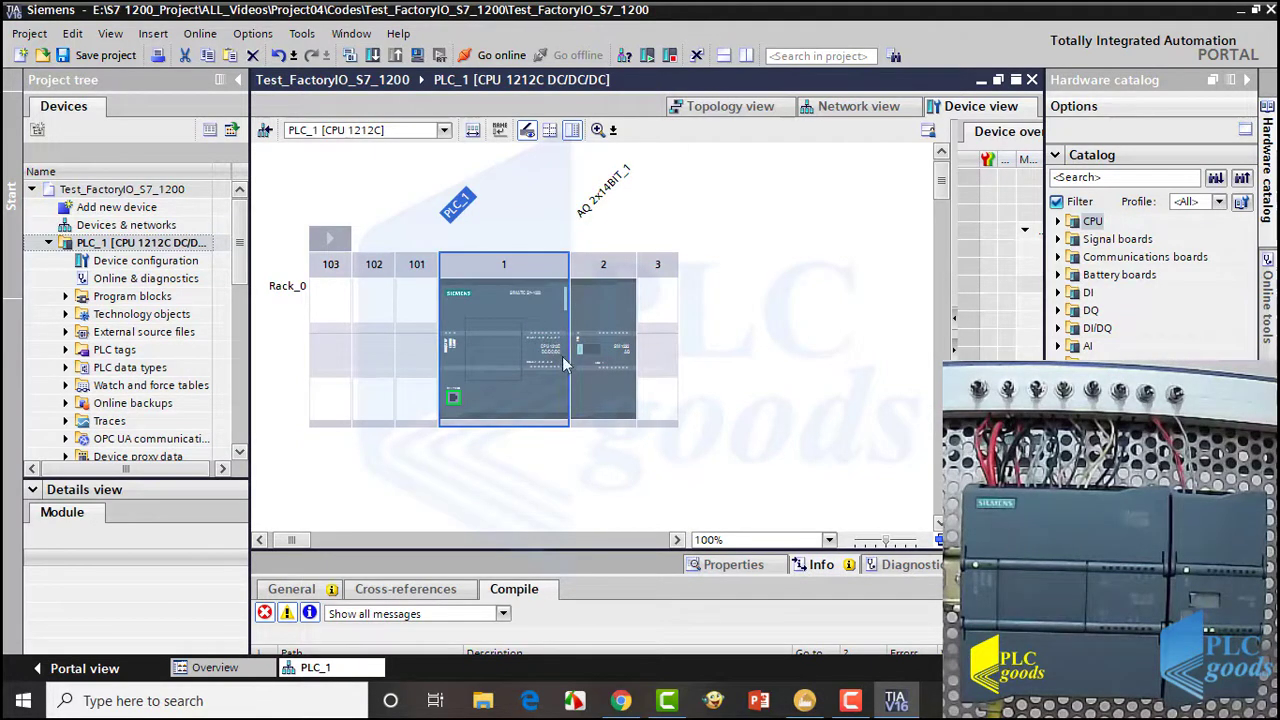
Scroll the Chrome guide to step 9, assigning the PLC an IP address such as 192.168.1.23.
click(620, 360)
key(alt+Tab)
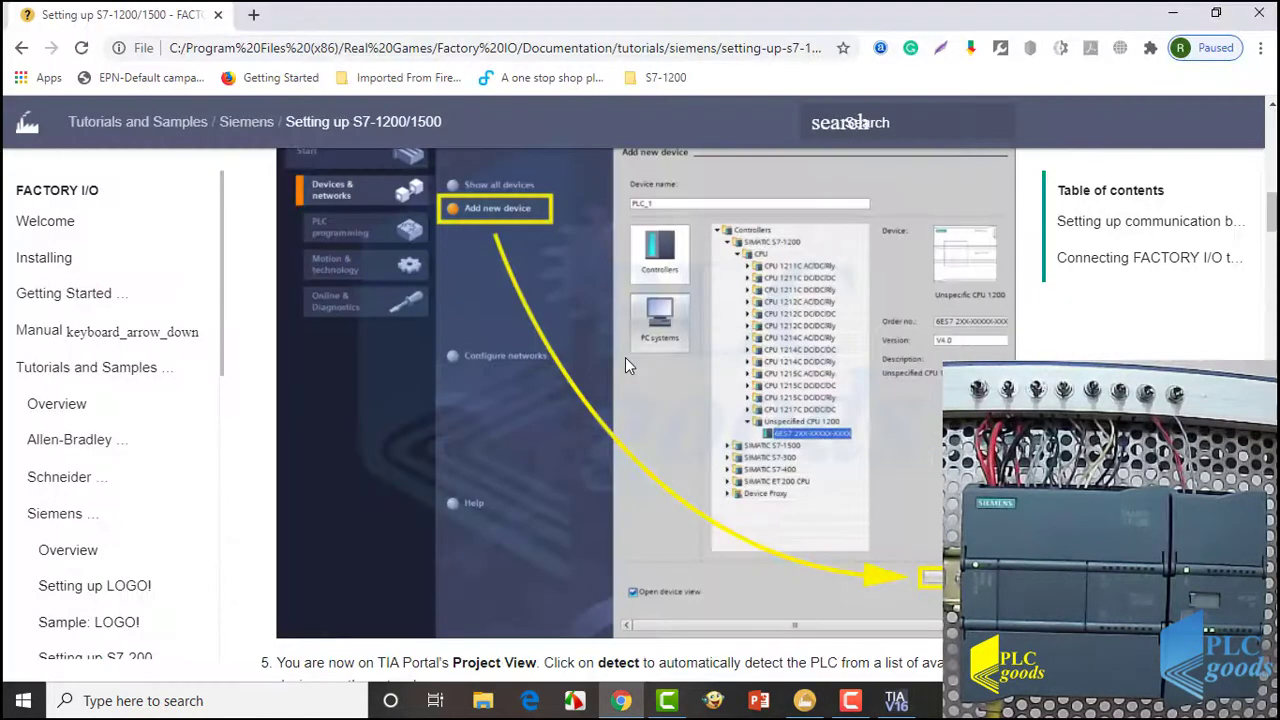
scroll(625, 357, down, 5)
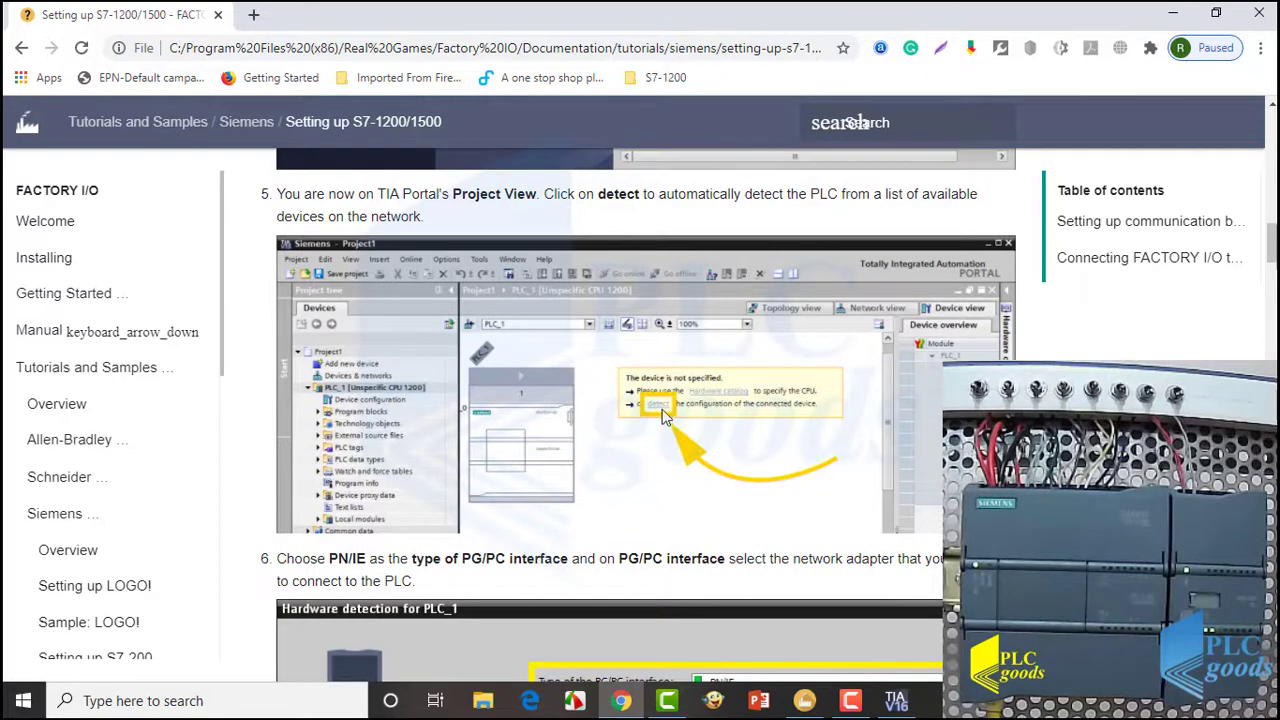
scroll(642, 408, down, 3)
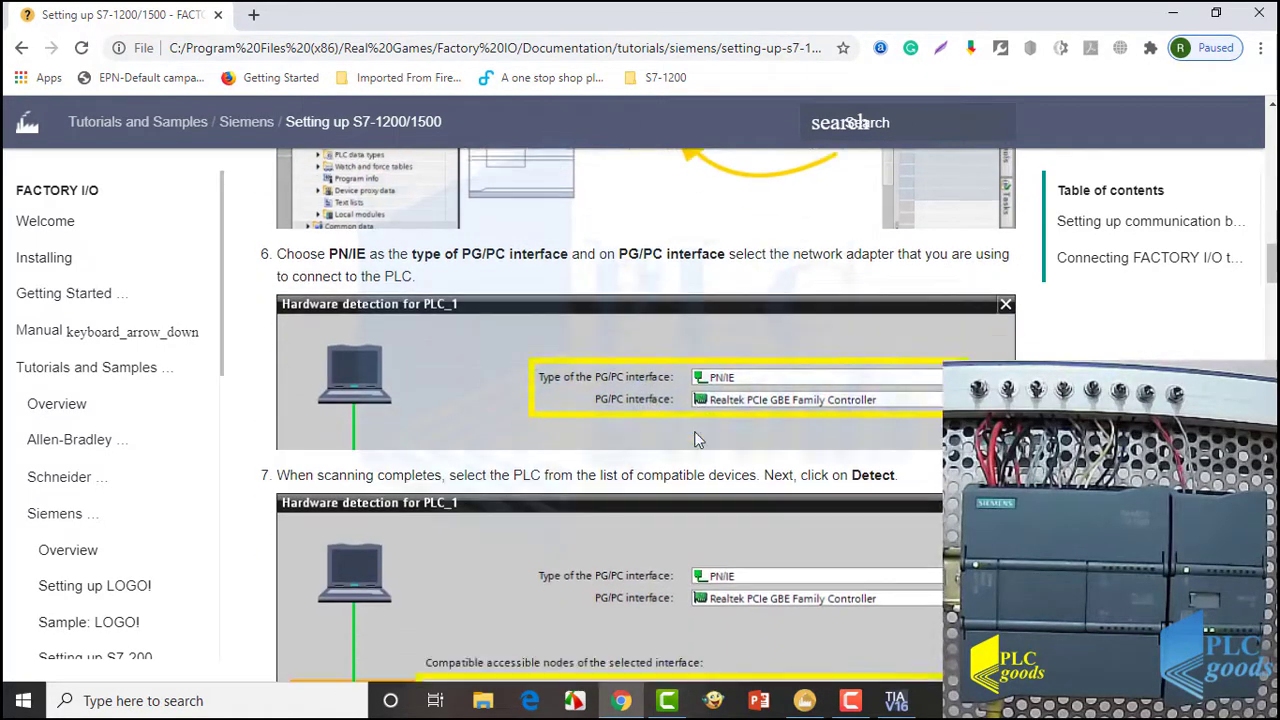
scroll(697, 440, down, 3)
scroll(615, 465, down, 3)
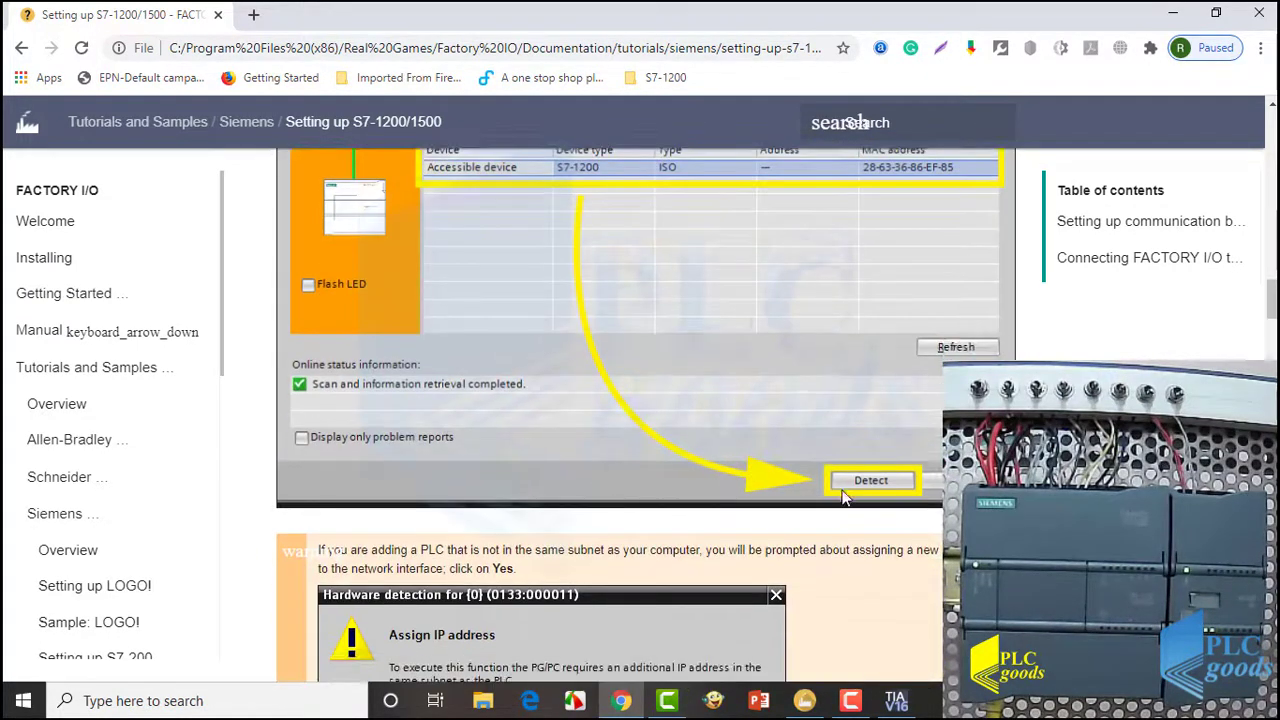
scroll(794, 424, down, 3)
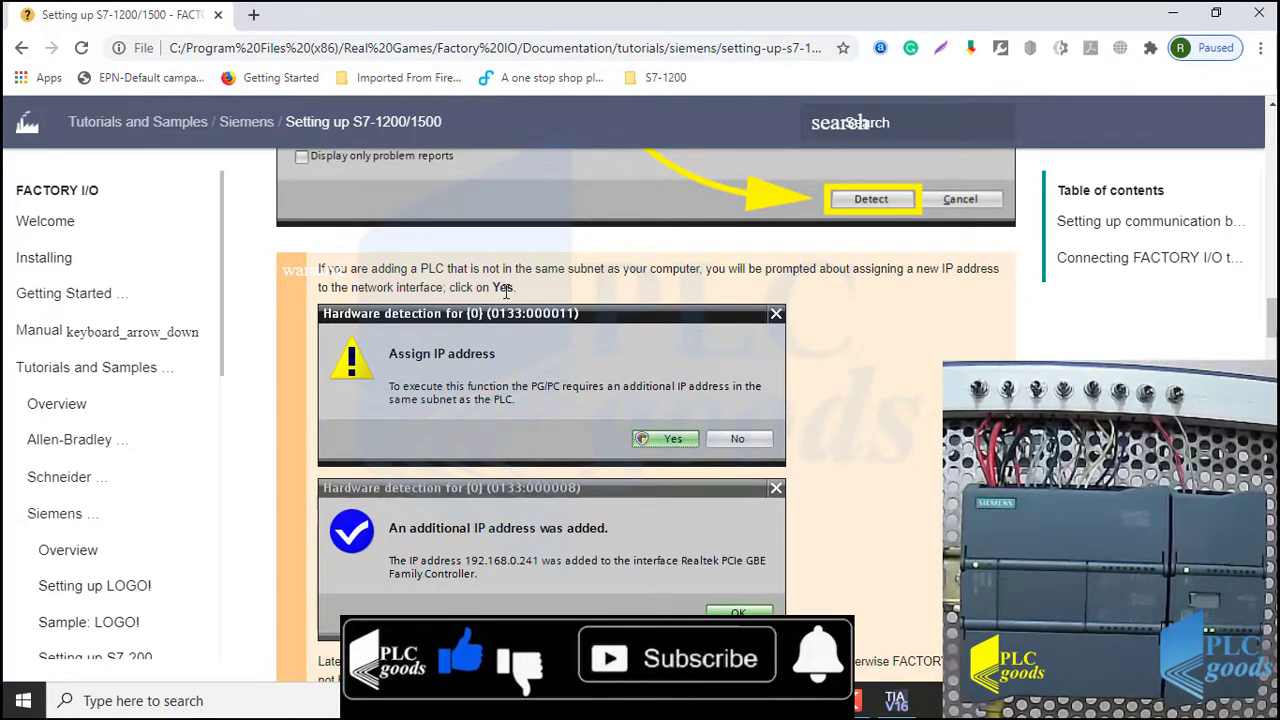
scroll(506, 290, down, 3)
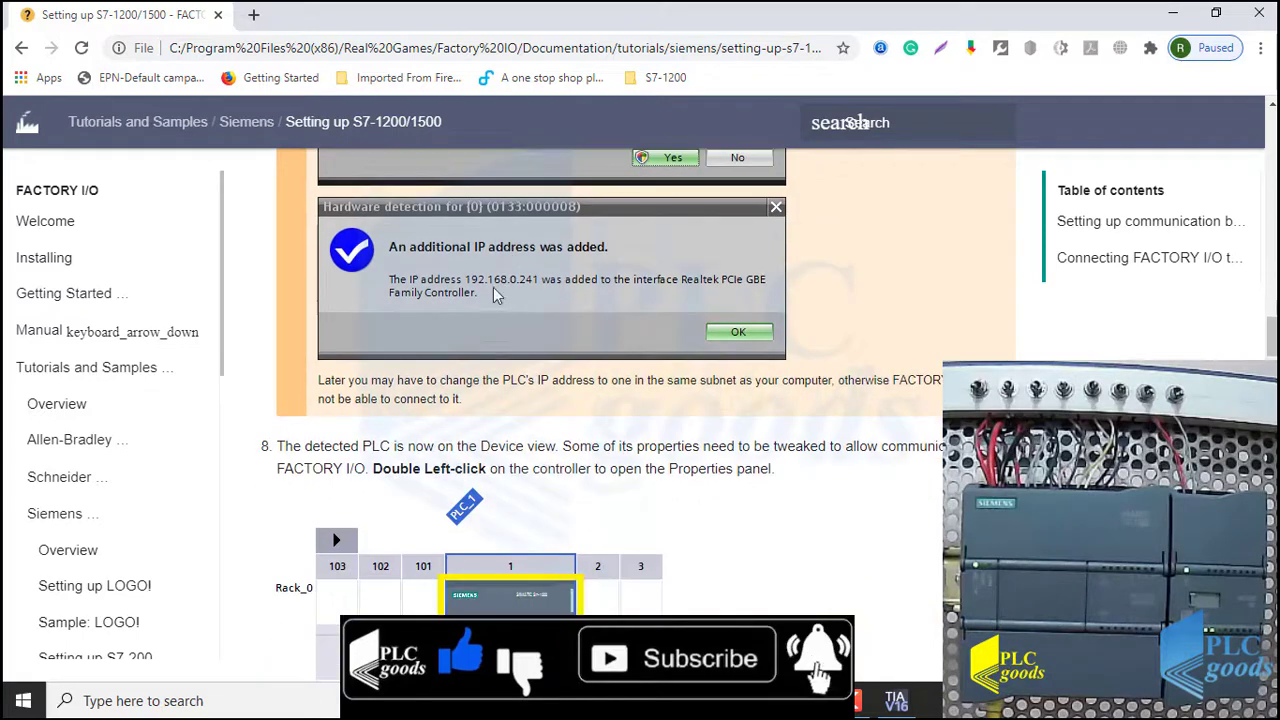
scroll(518, 290, down, 3)
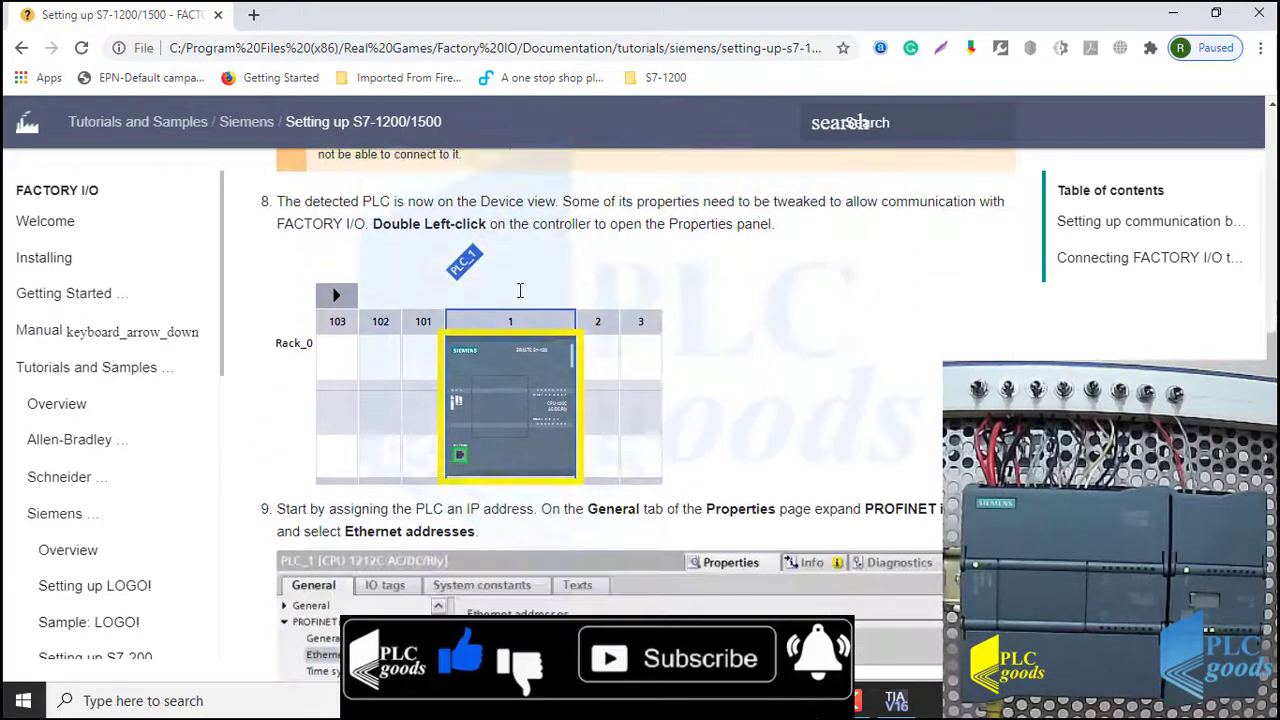
scroll(519, 290, down, 1)
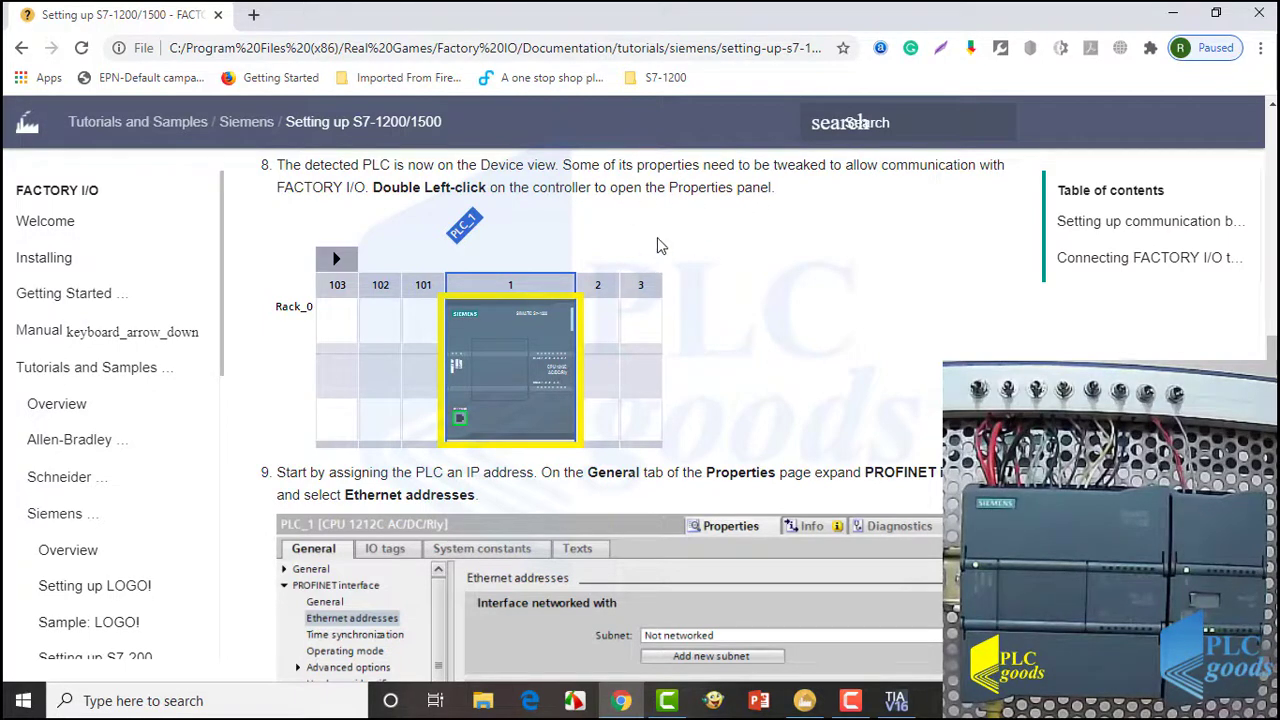
scroll(658, 245, down, 2)
scroll(521, 213, down, 1)
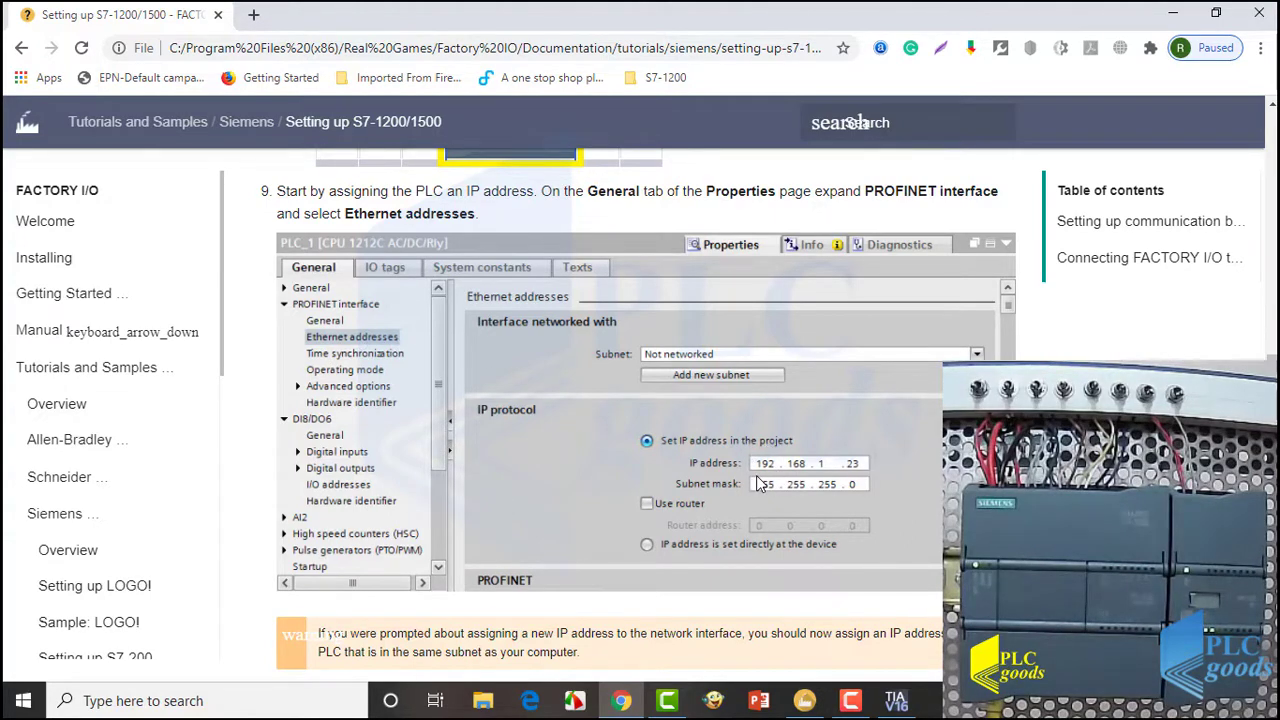
key(alt+Tab)
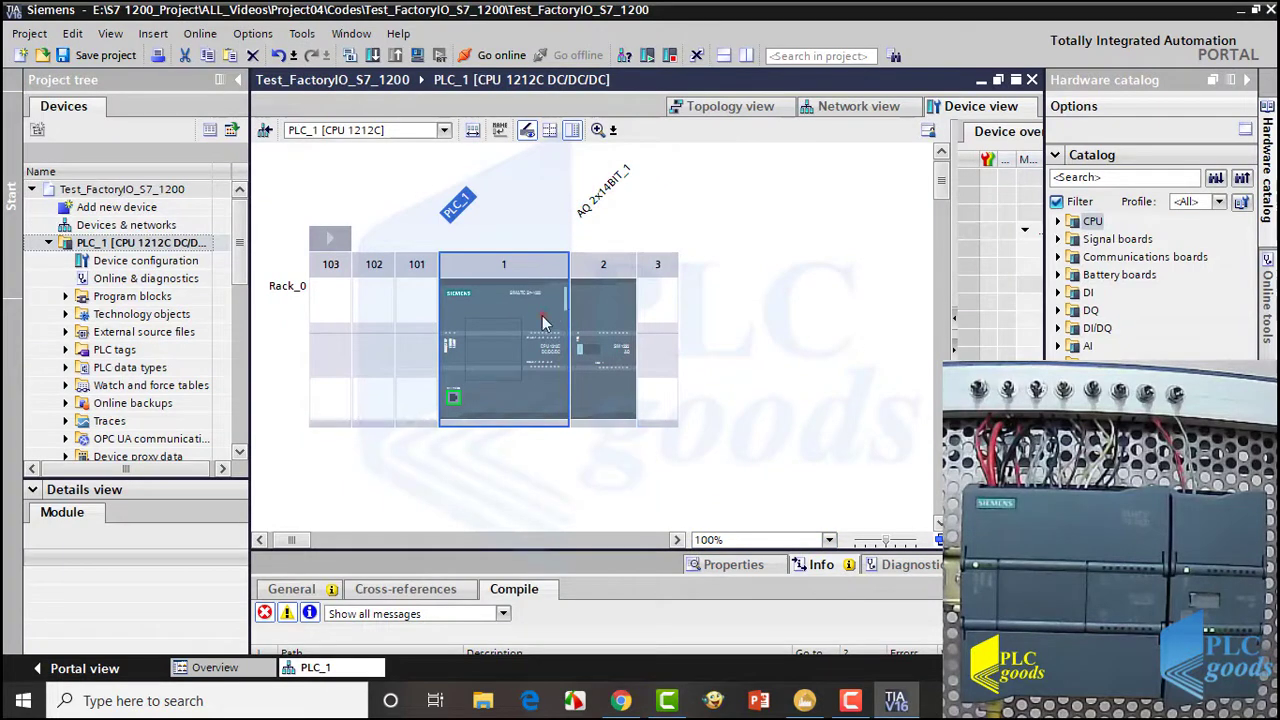
Open the CPU's Properties and show its Ethernet addresses settings in an enlarged panel.
click(541, 325)
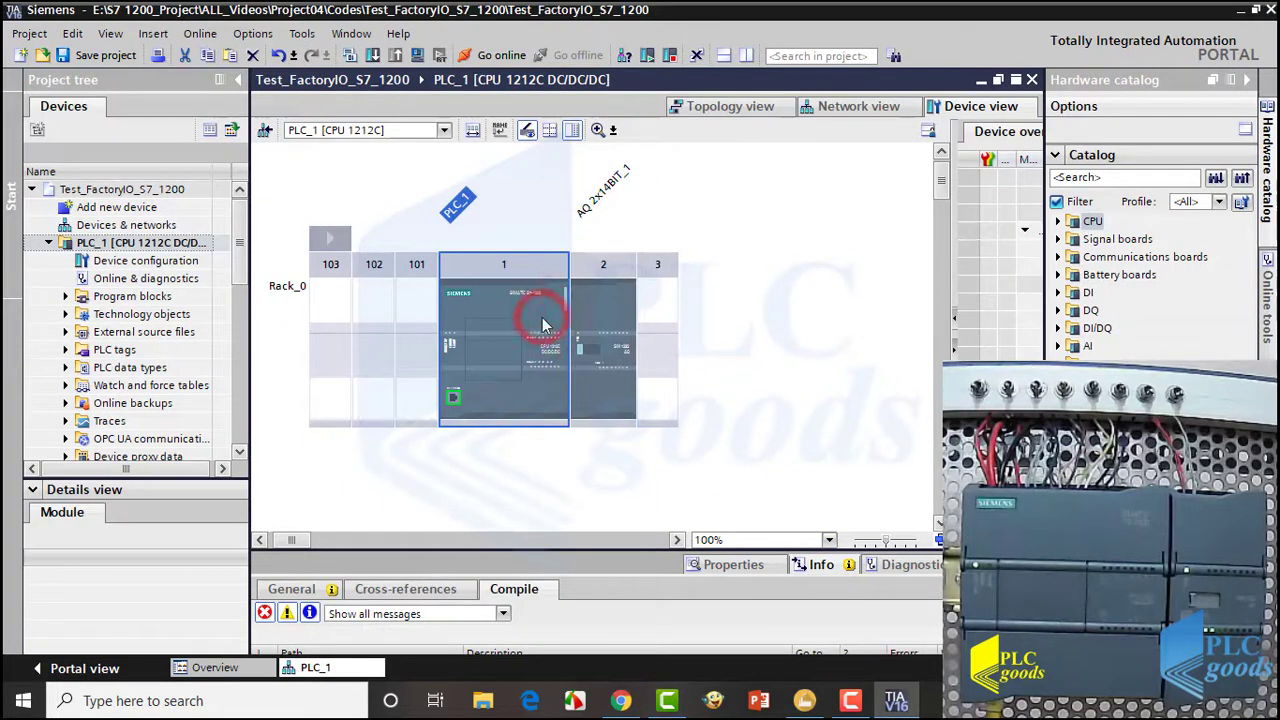
click(729, 566)
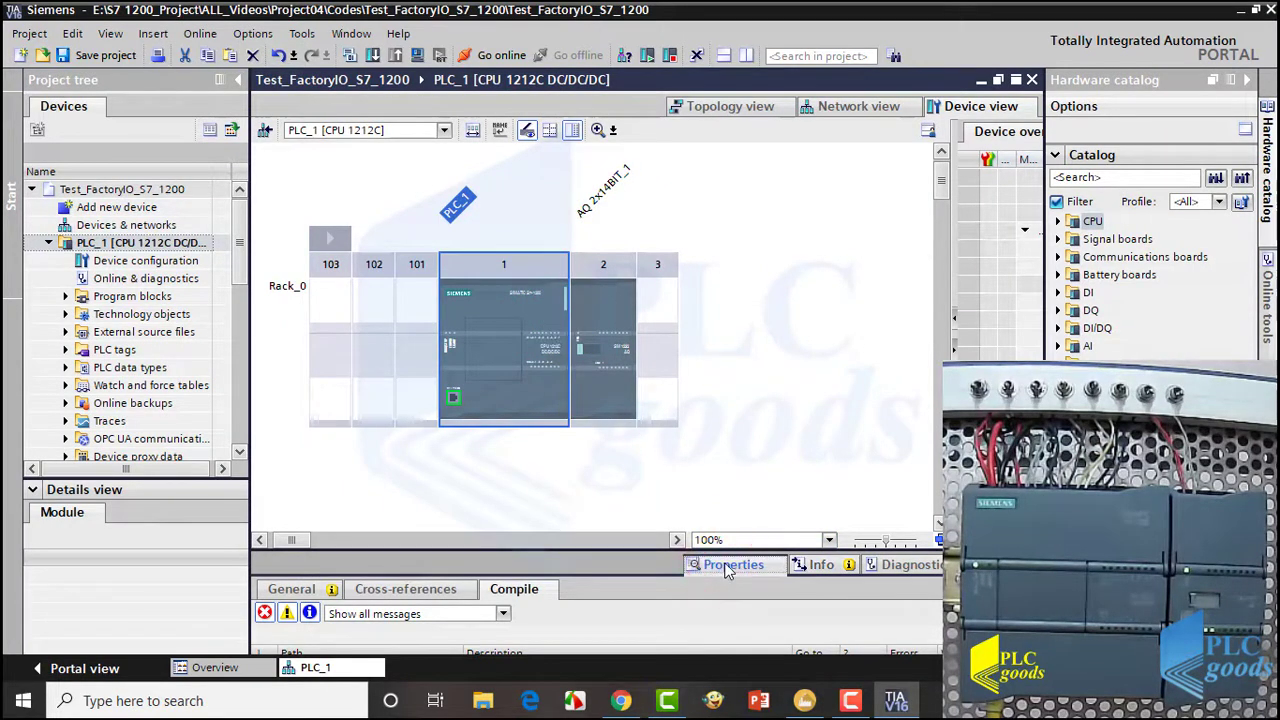
drag(638, 551, 624, 433)
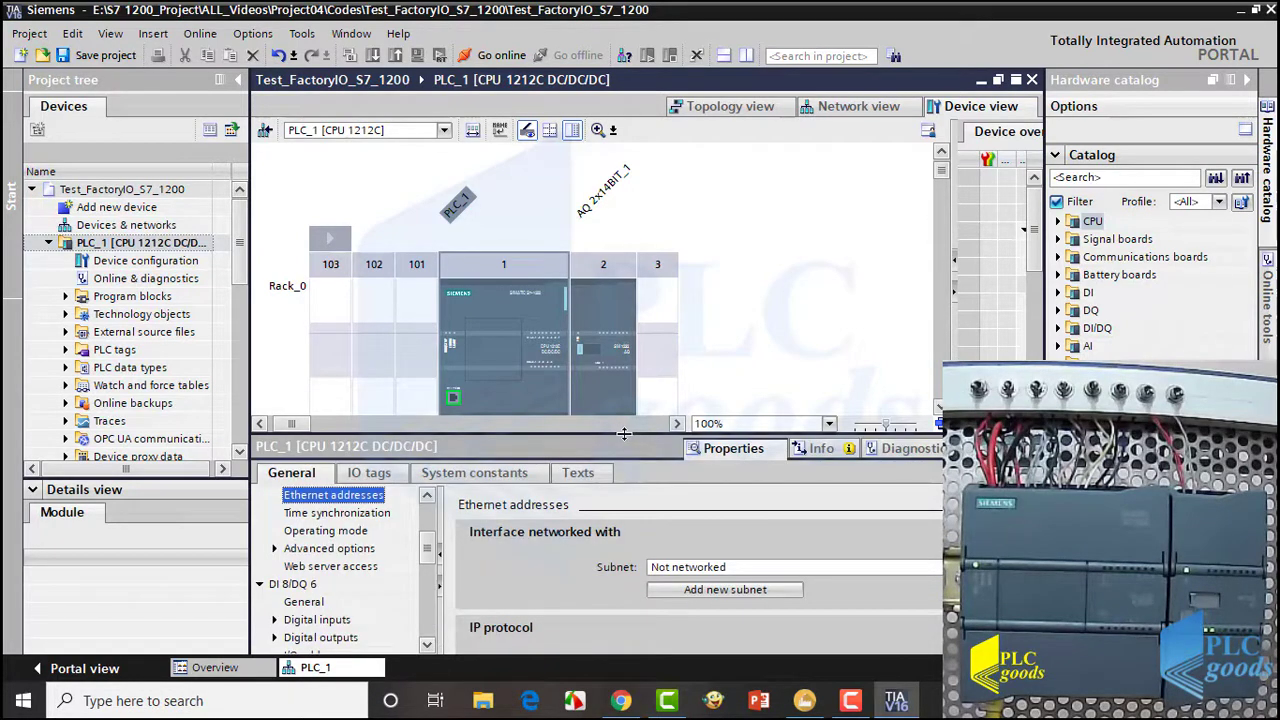
scroll(437, 552, up, 3)
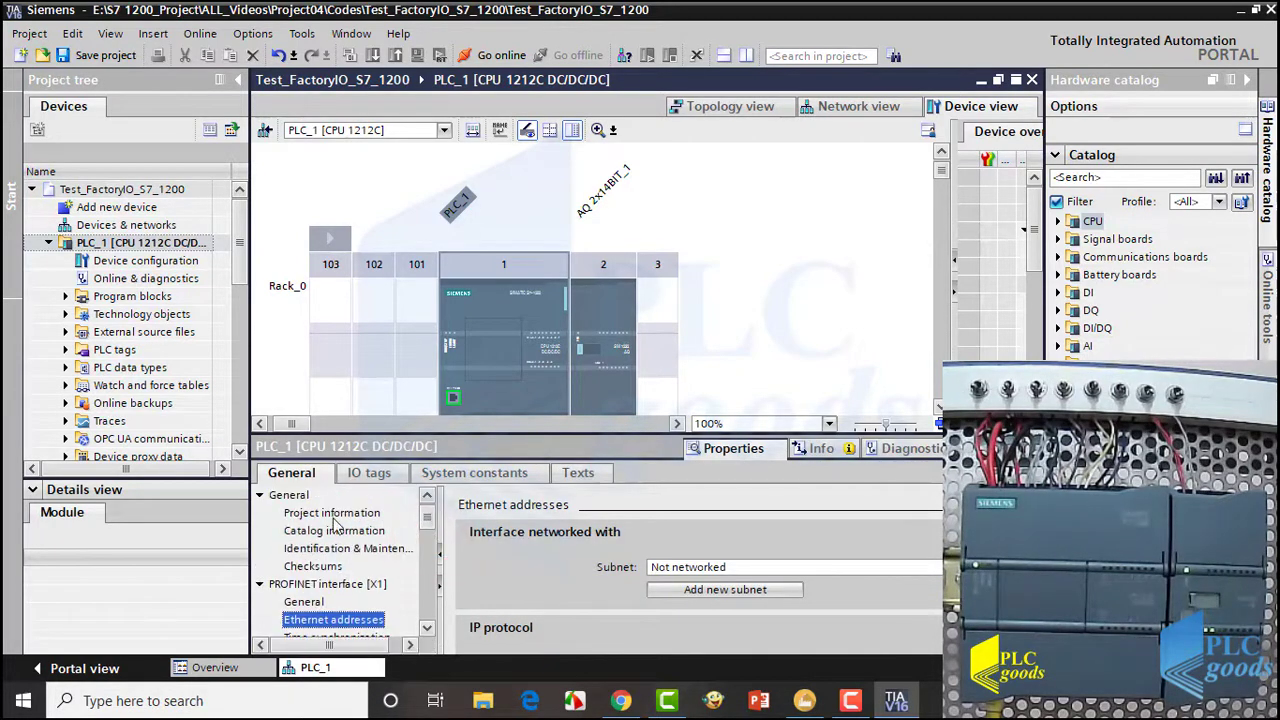
click(322, 621)
click(501, 576)
scroll(492, 577, down, 2)
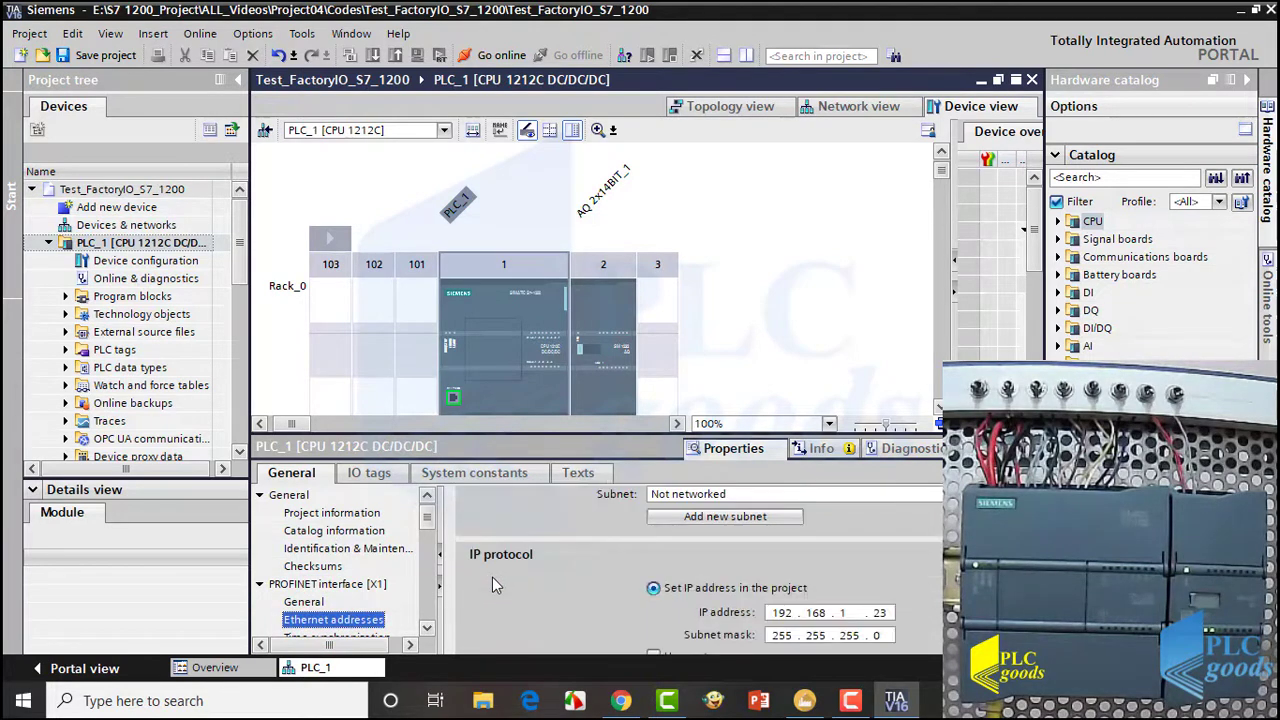
Change the IP address from 192.168.1.5 back to 192.168.1.23 and return to the Chrome tutorial.
double_click(878, 613)
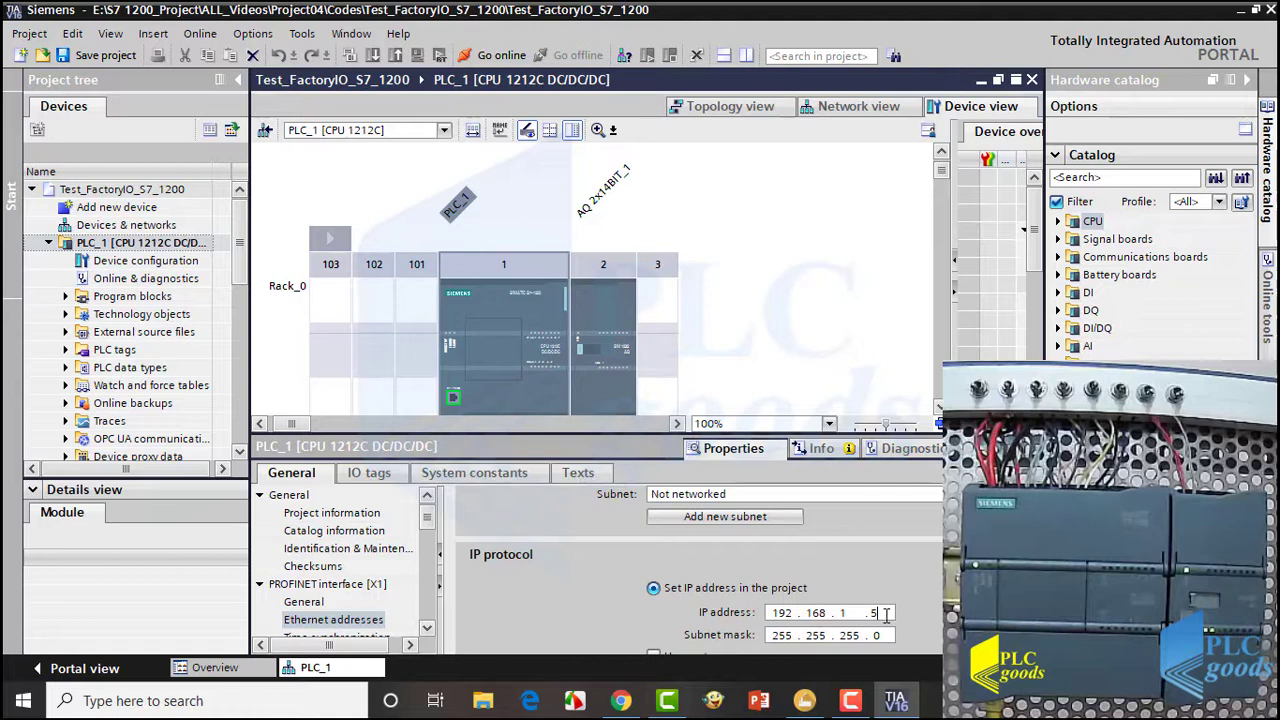
key(Return)
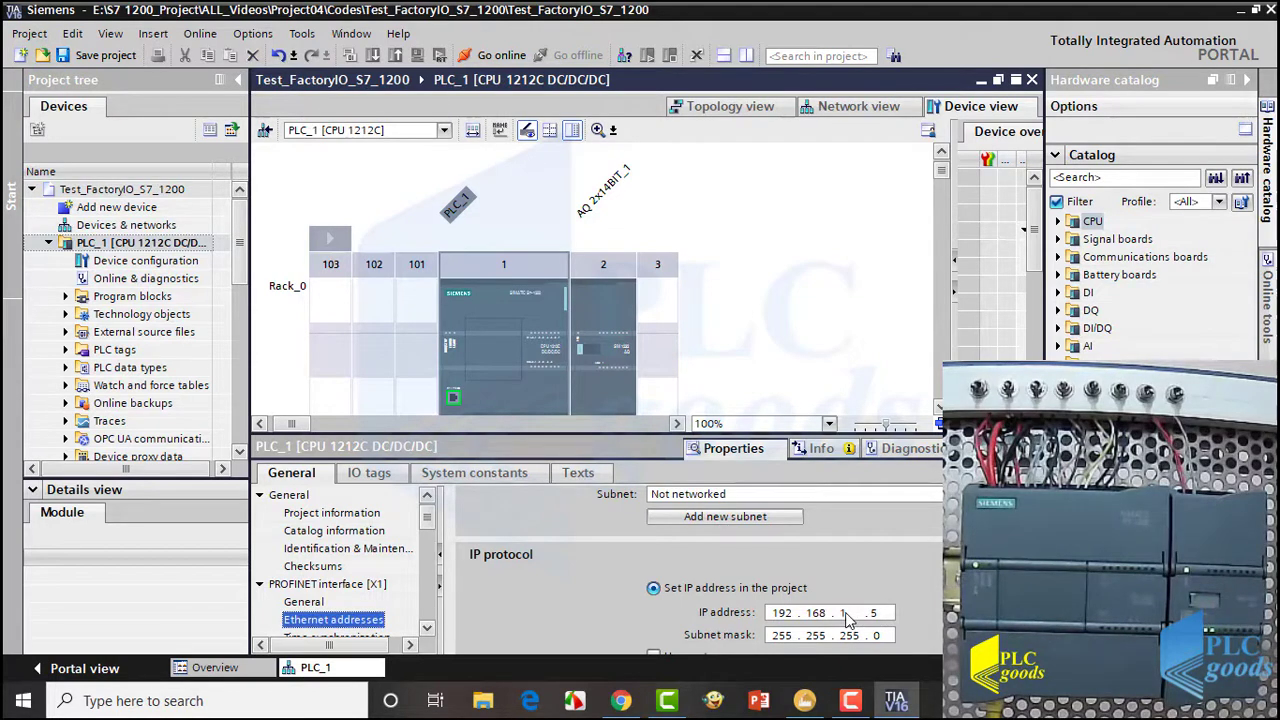
click(886, 612)
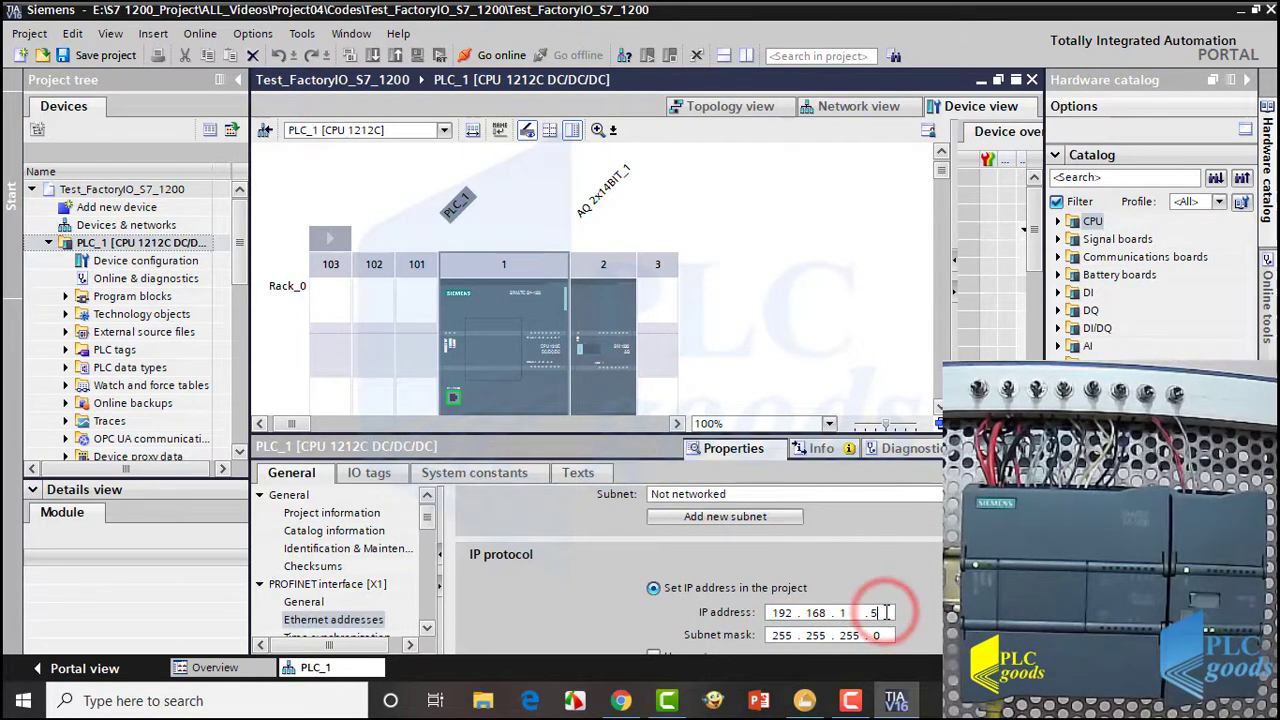
key(BackSpace)
text(23)
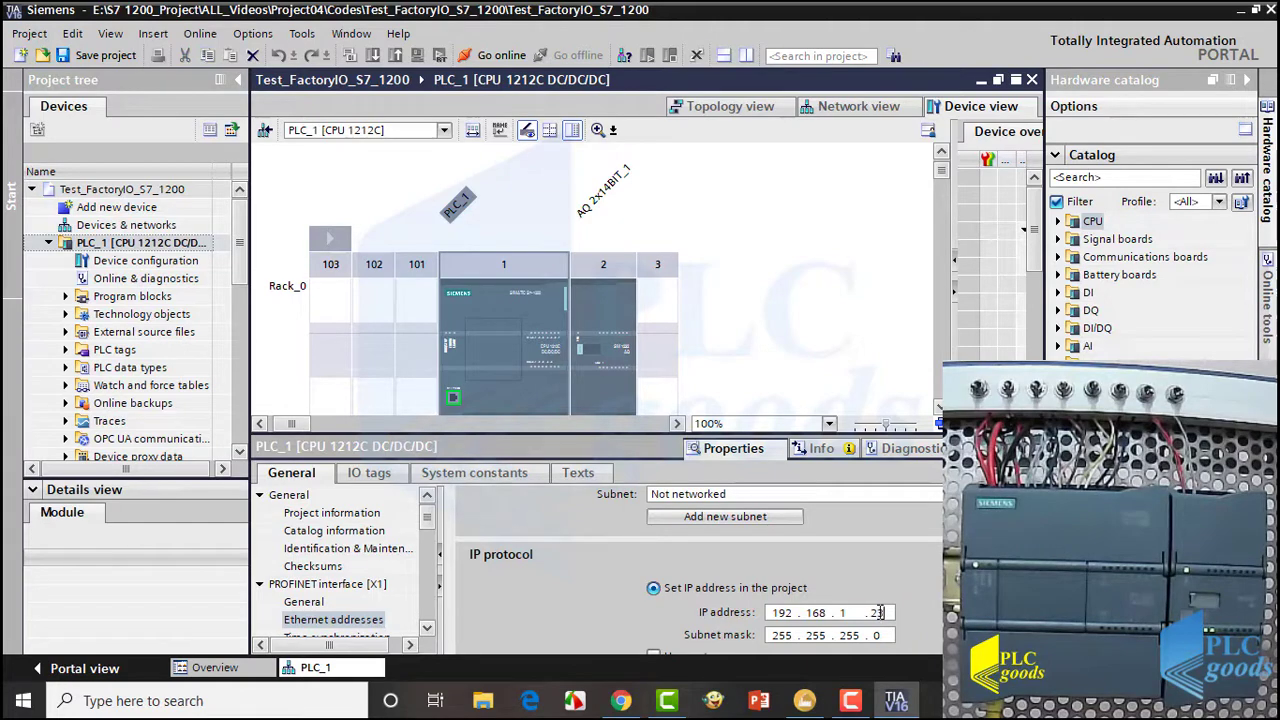
key(Return)
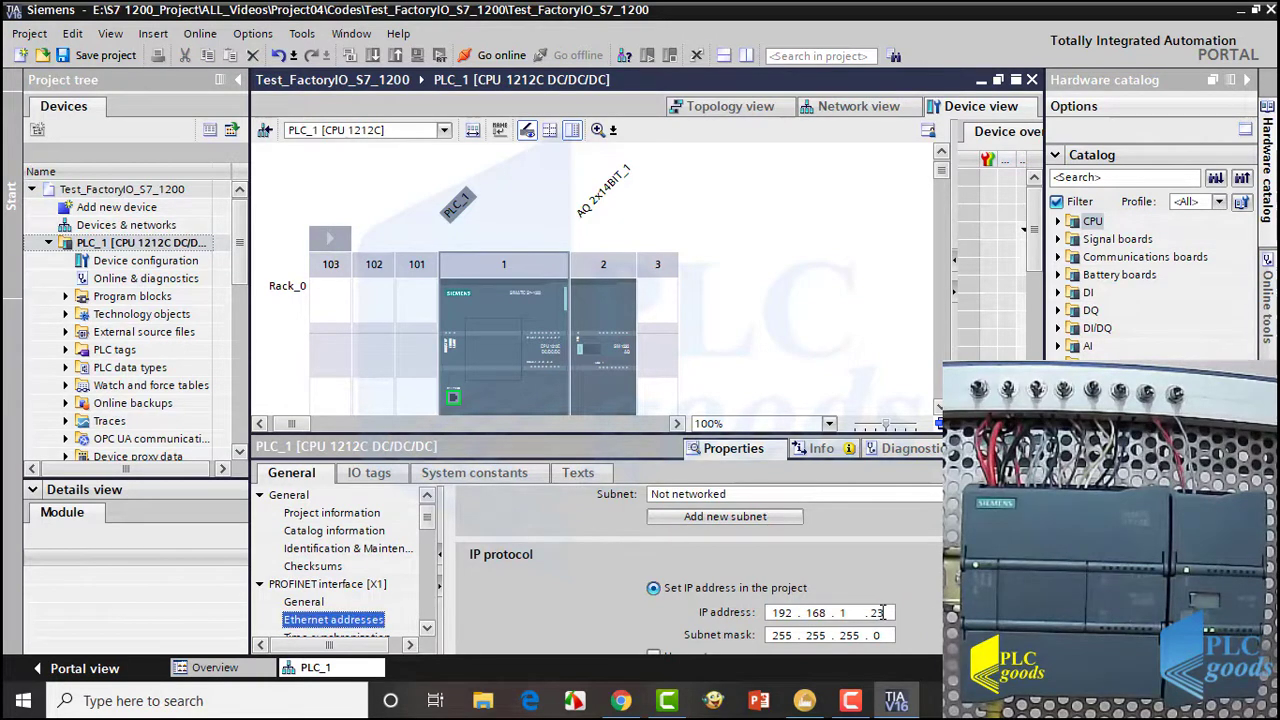
key(alt+Tab)
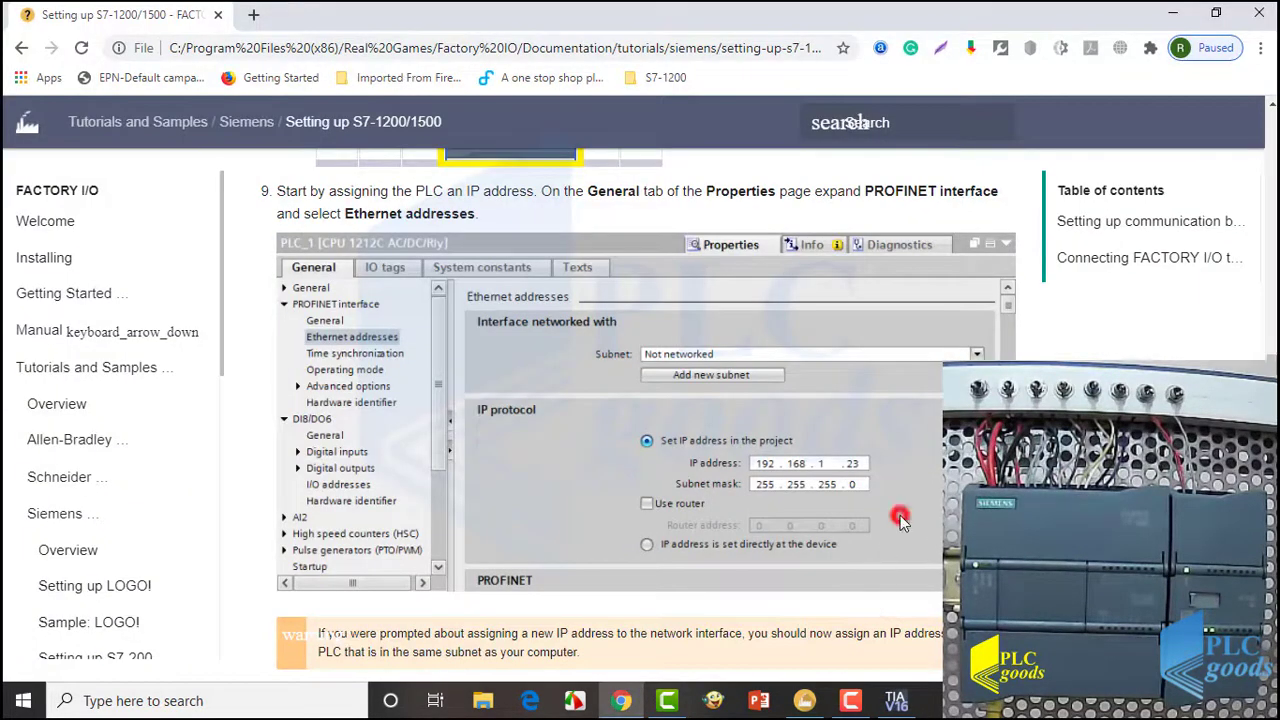
Scroll to step 10 and highlight its explanation of offsetting the input start address to 10.
scroll(834, 487, down, 2)
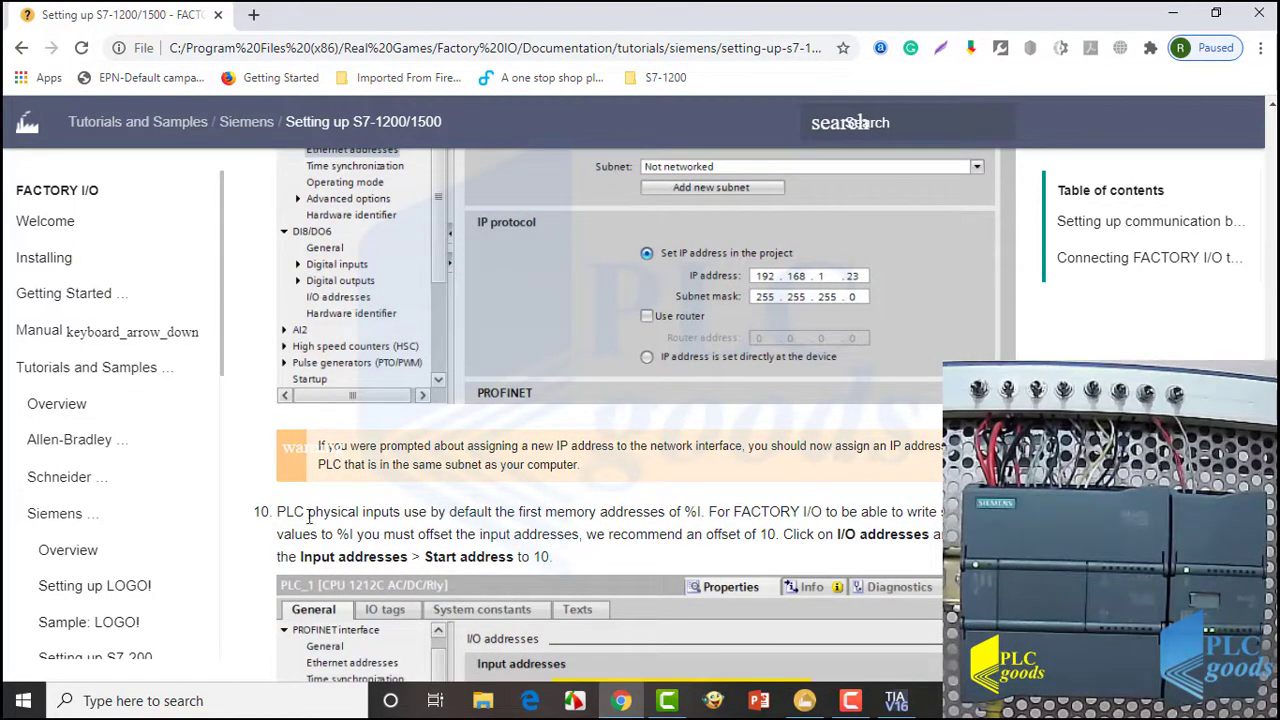
drag(278, 516, 705, 512)
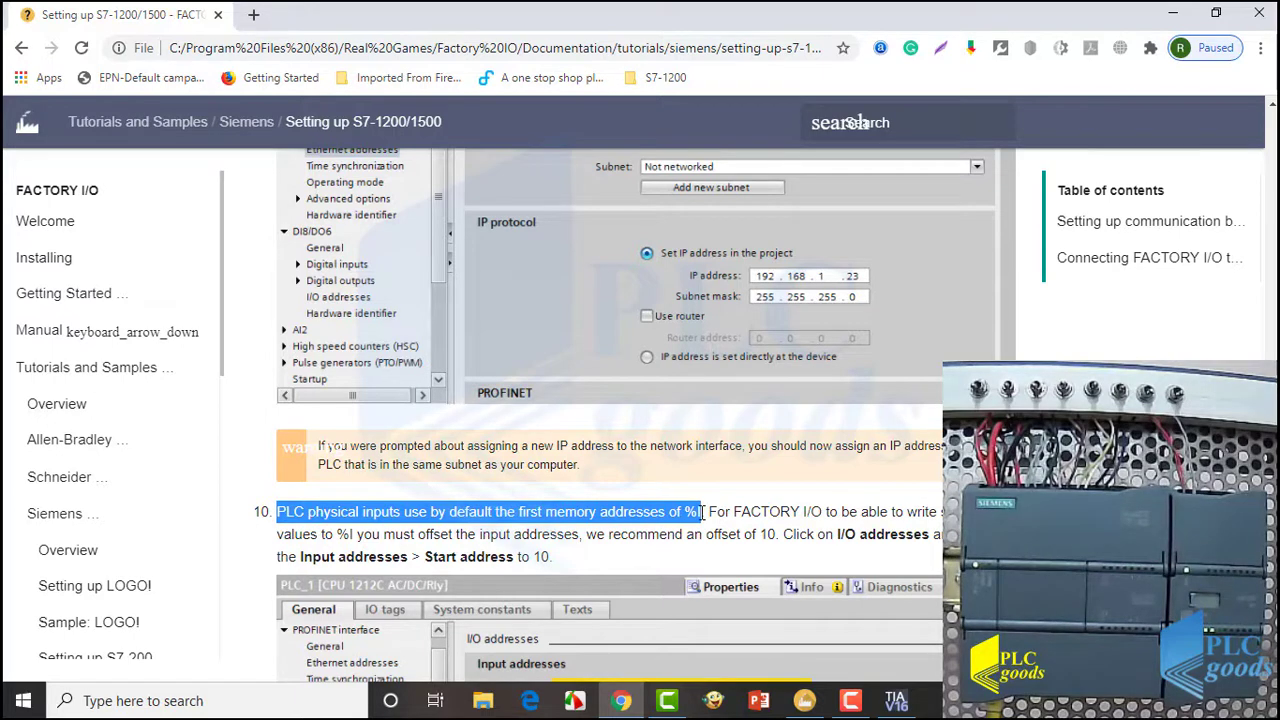
drag(709, 512, 788, 537)
click(580, 534)
click(788, 537)
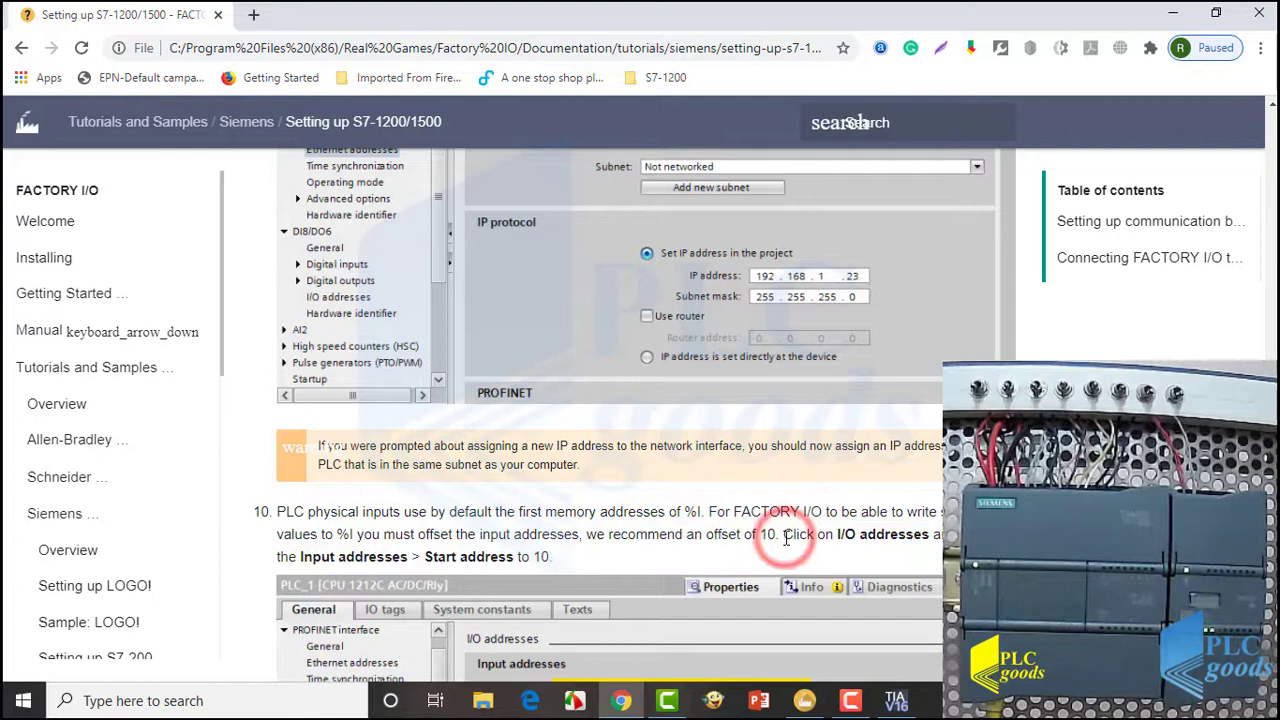
scroll(783, 545, down, 2)
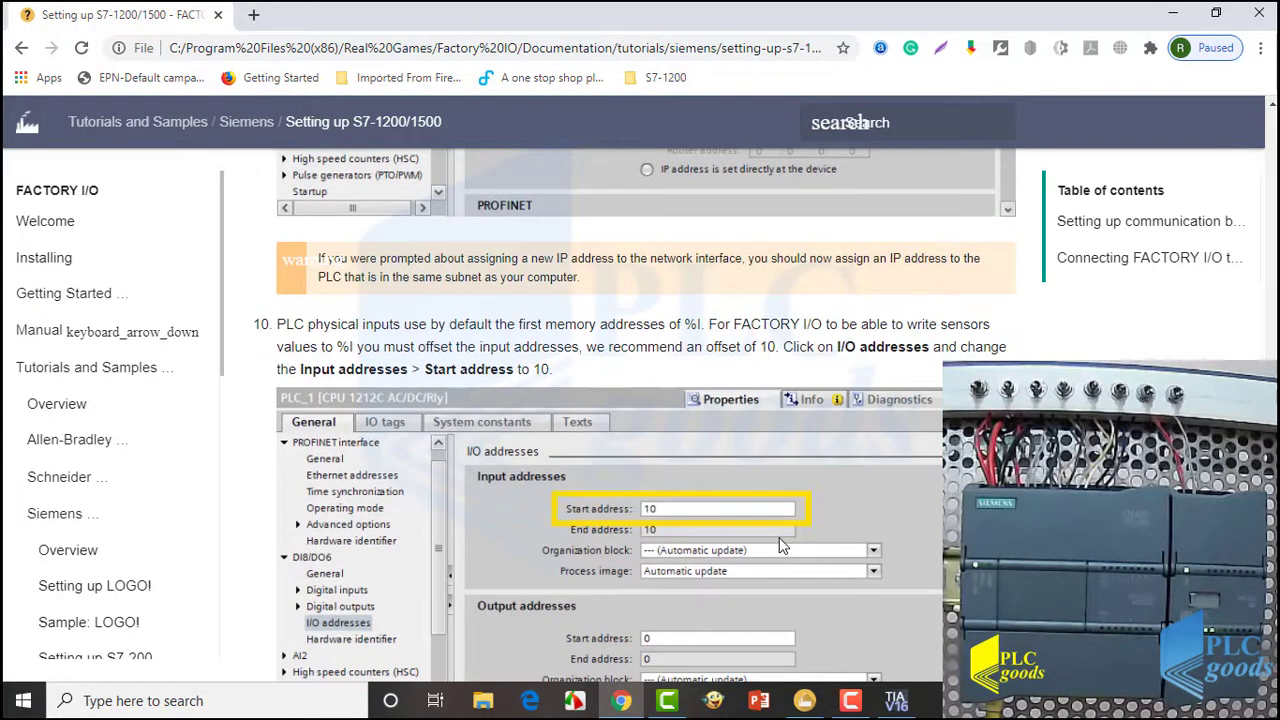
scroll(782, 545, down, 1)
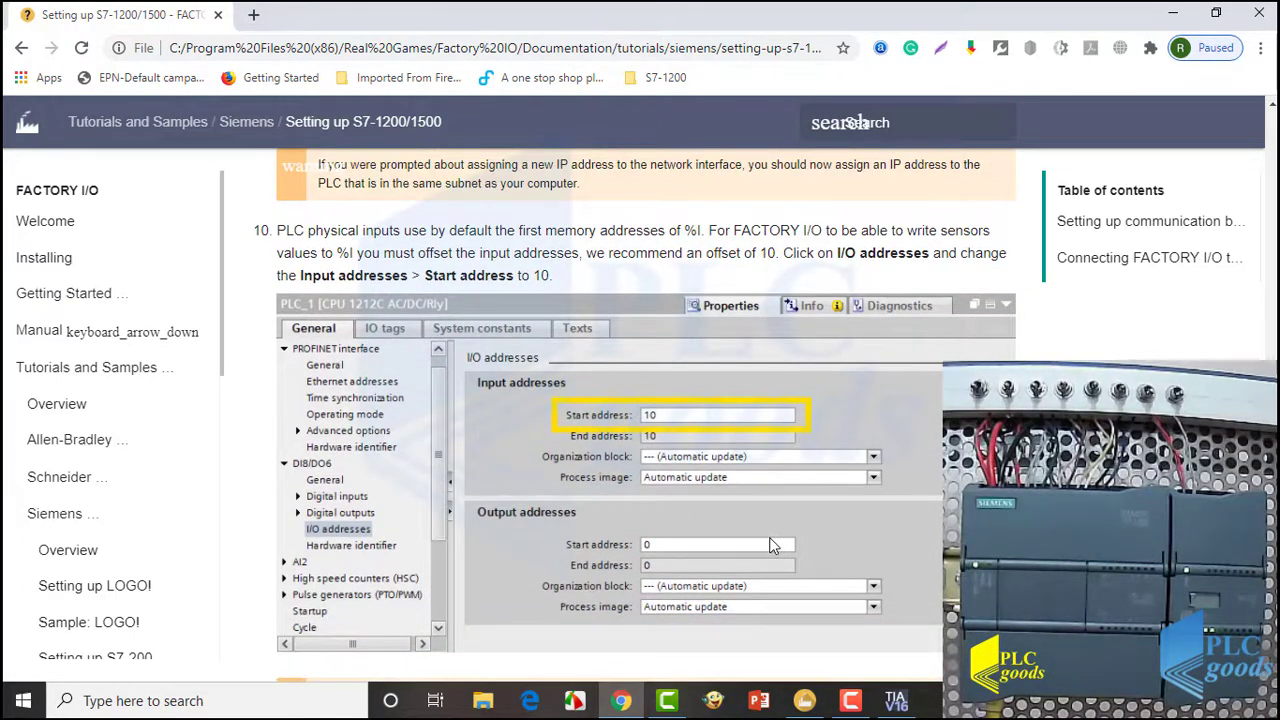
Set the CPU's digital input start address to 10, giving inputs I10.0–I10.7.
key(alt+Tab)
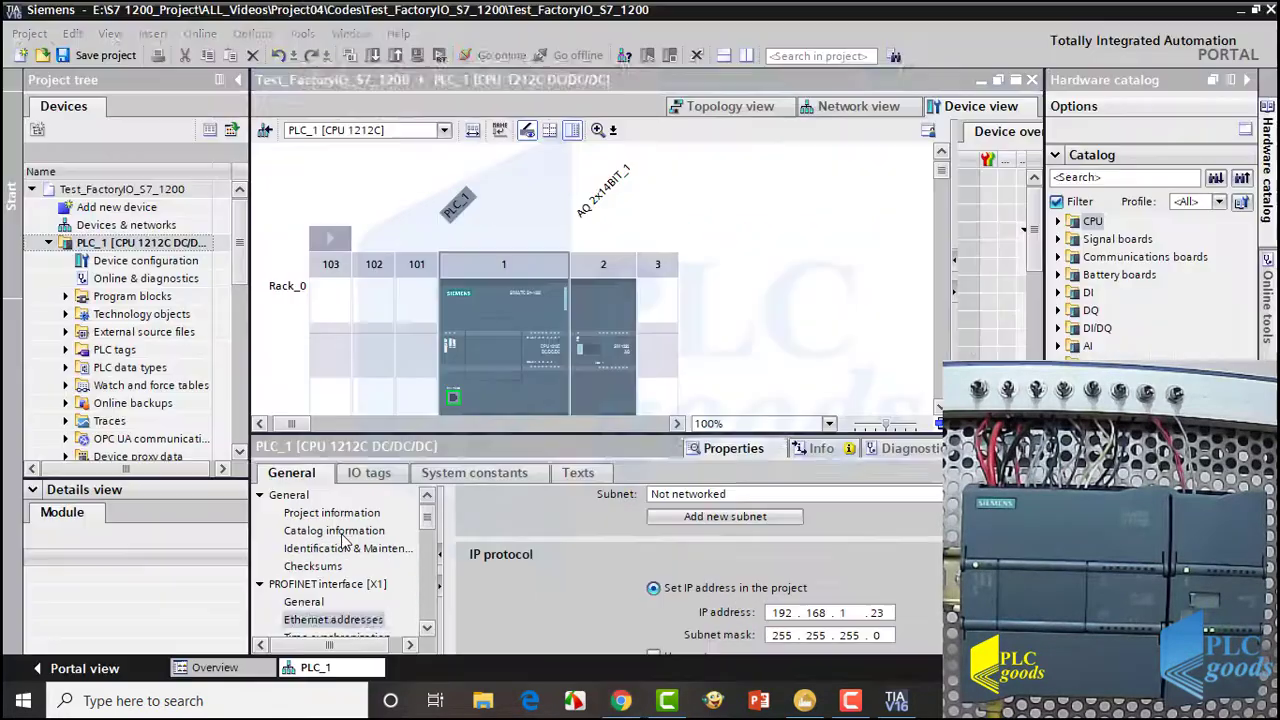
click(426, 520)
drag(426, 520, 421, 548)
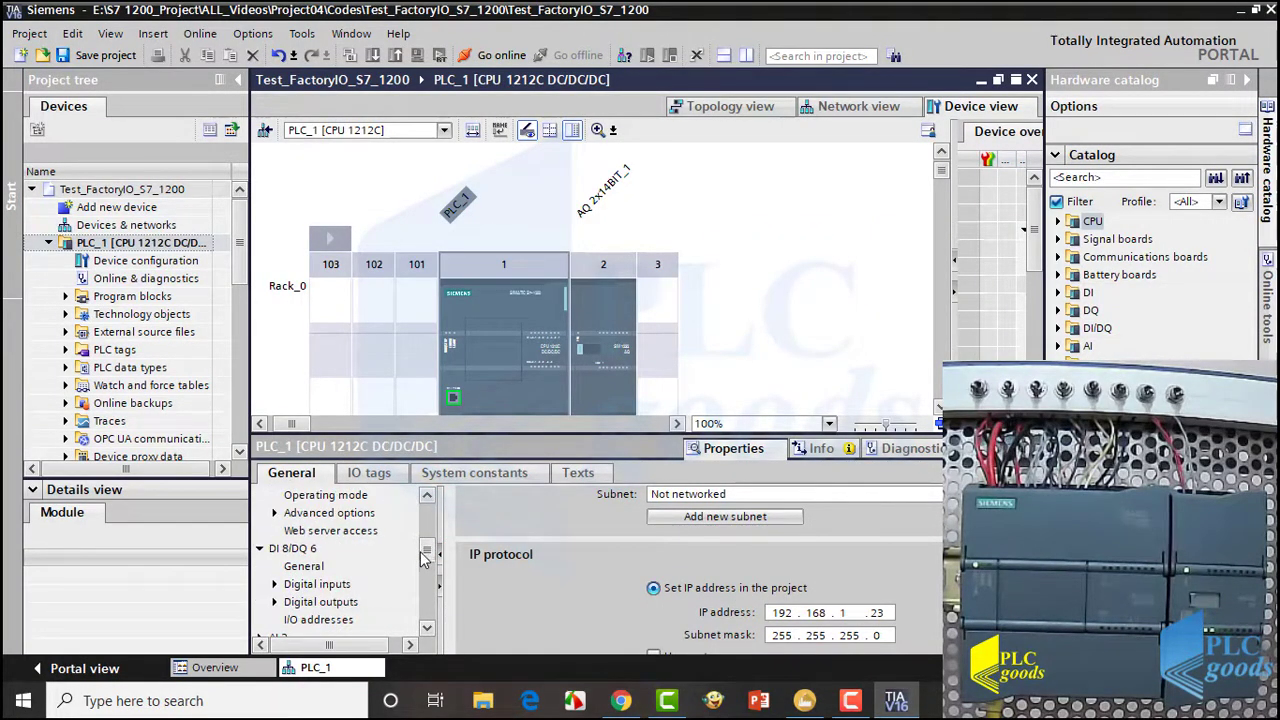
click(333, 619)
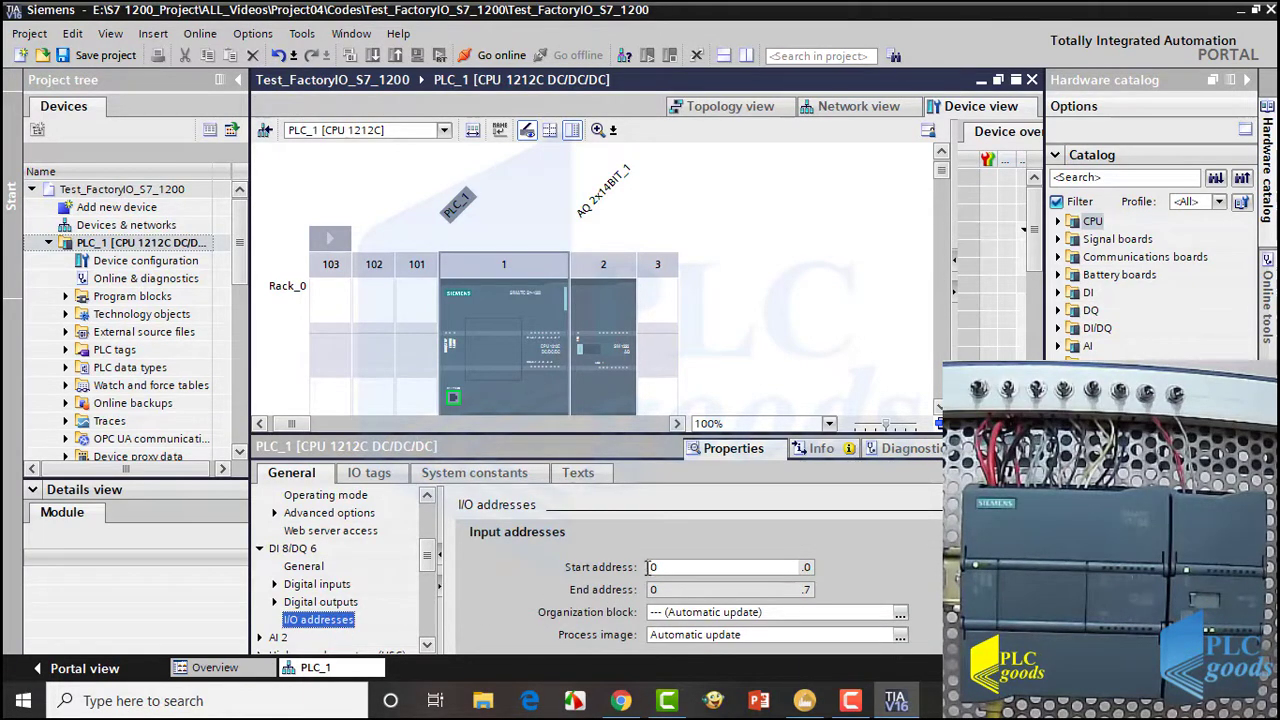
click(651, 567)
double_click(660, 567)
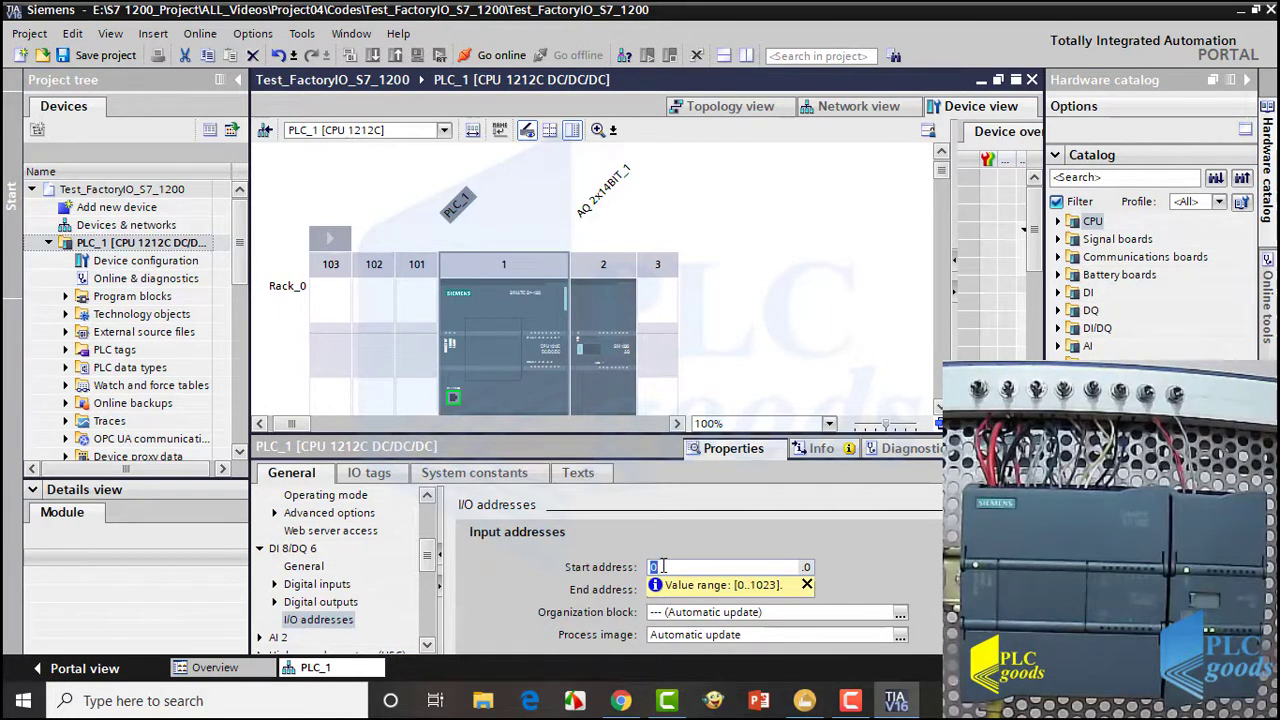
text(10)
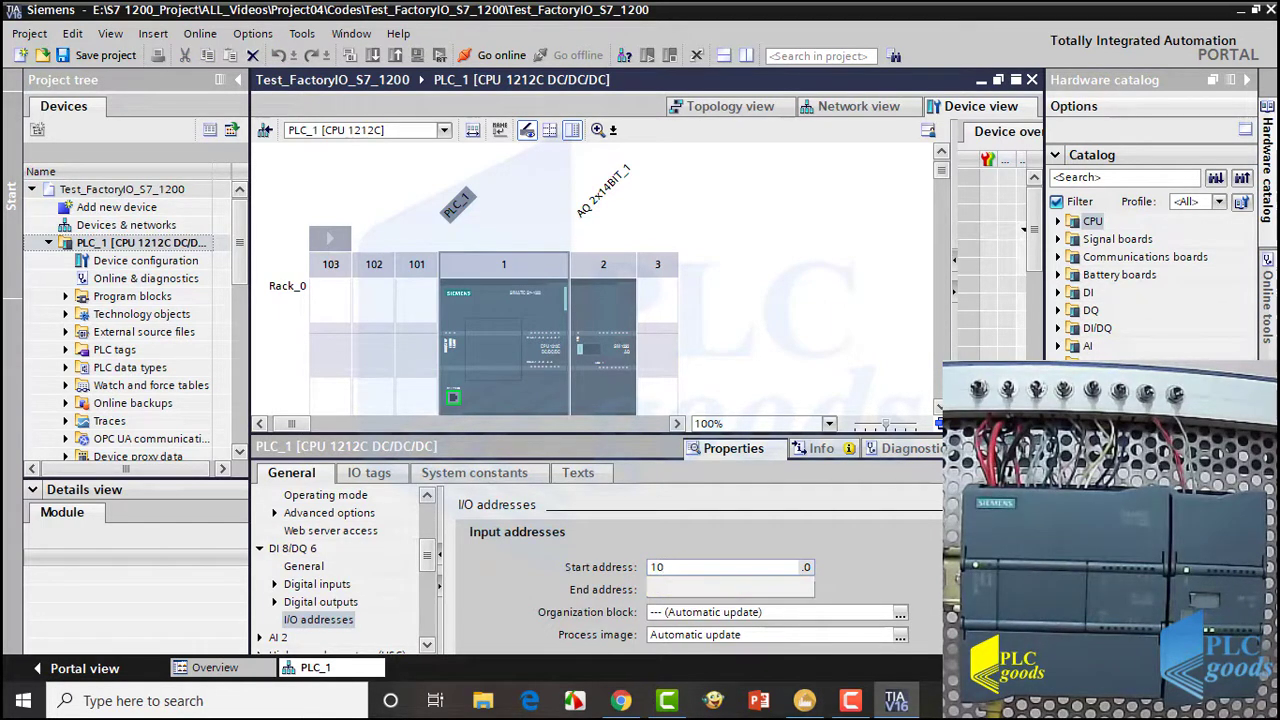
key(Return)
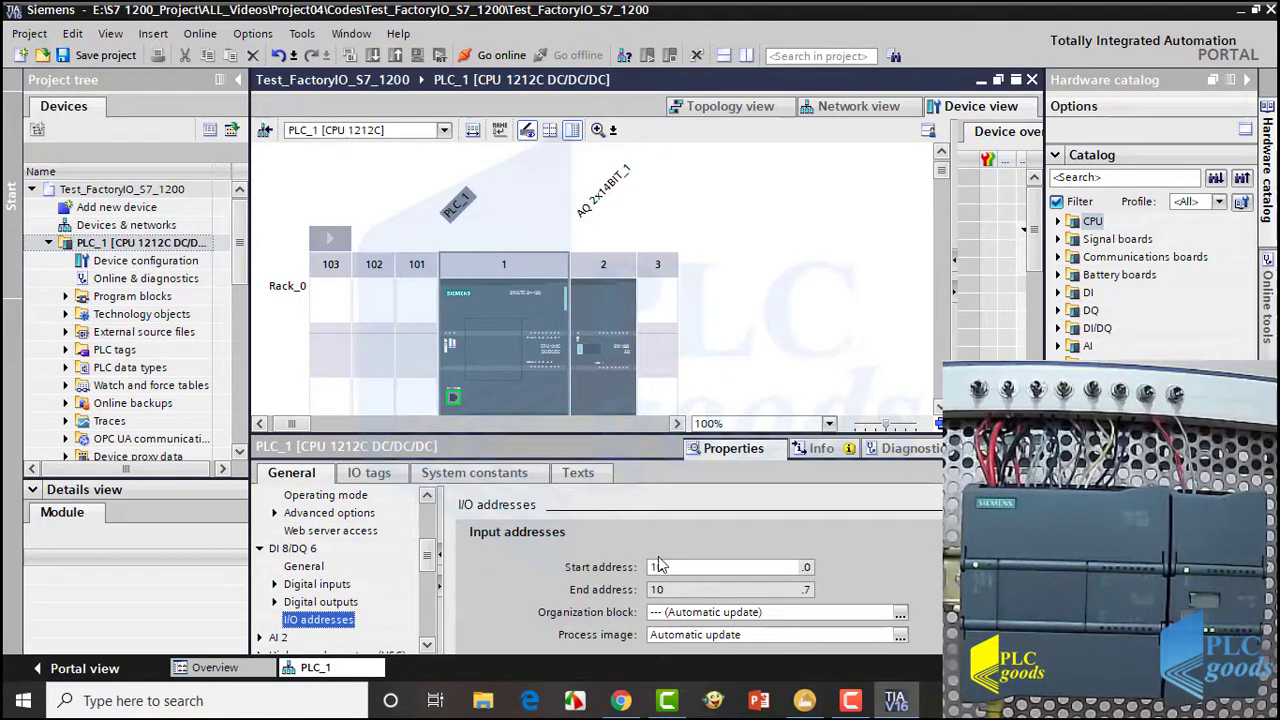
Zoom the device view to 400%.
click(828, 424)
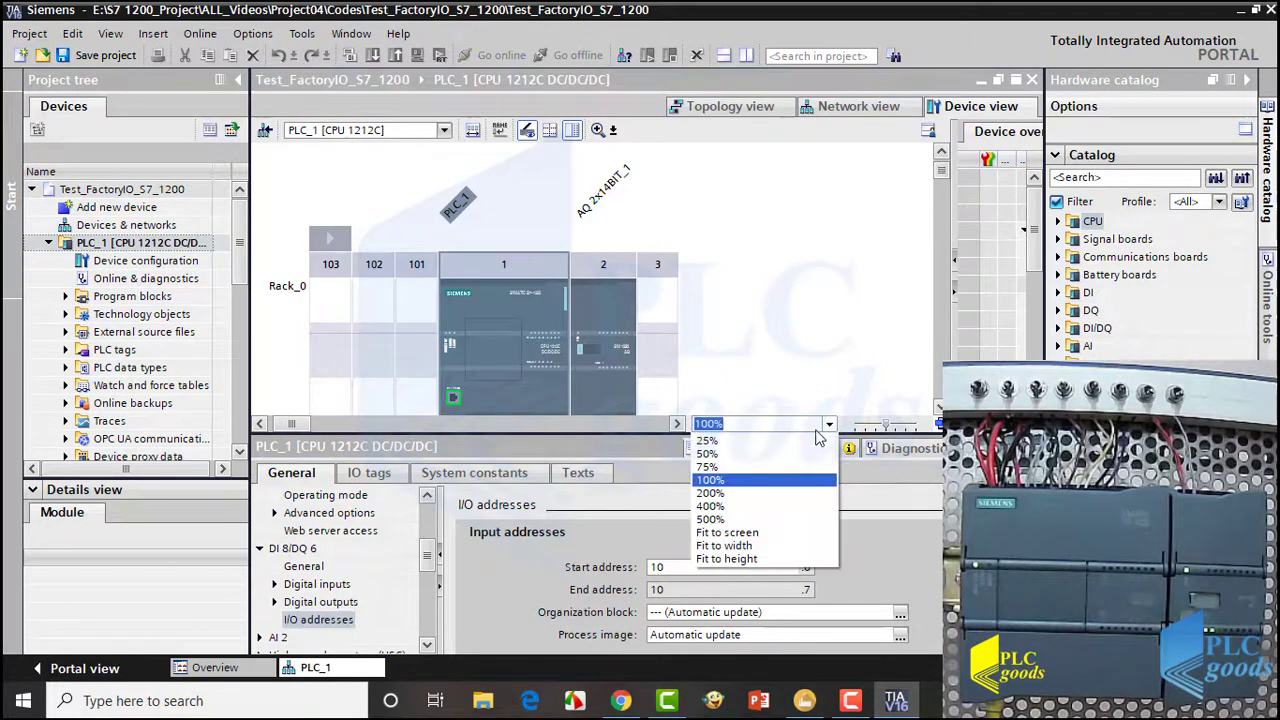
click(718, 492)
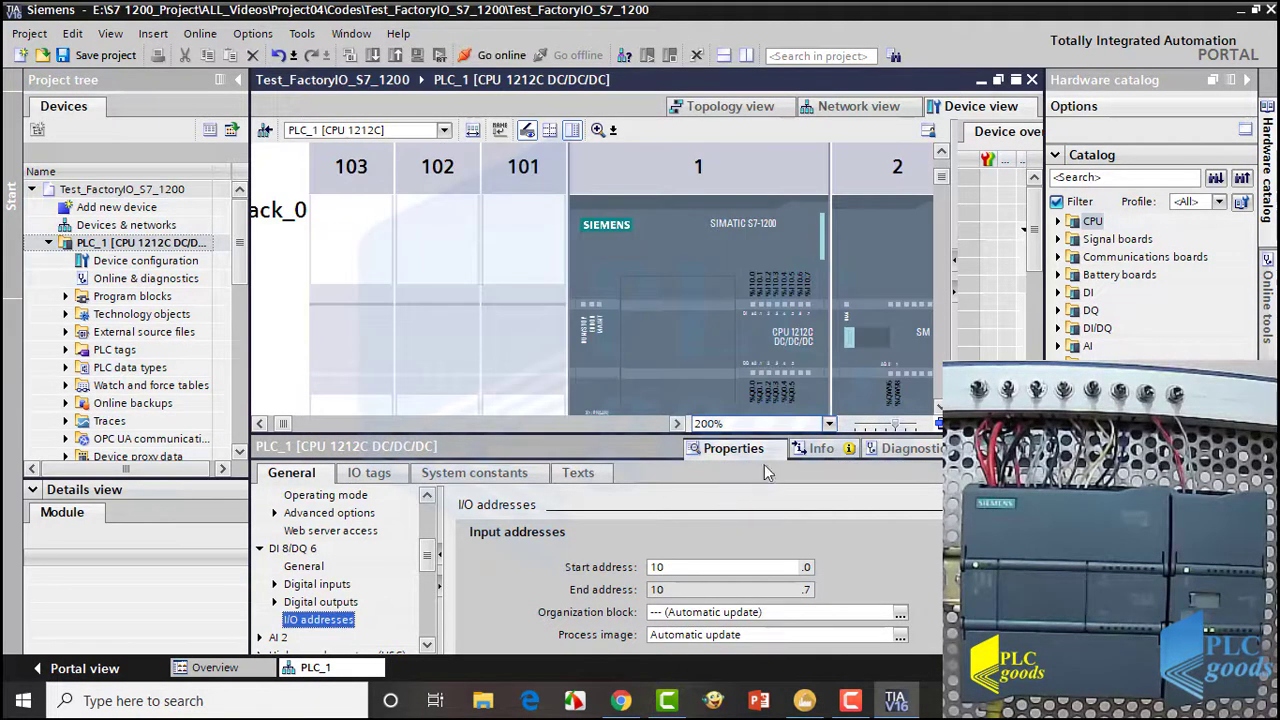
click(828, 424)
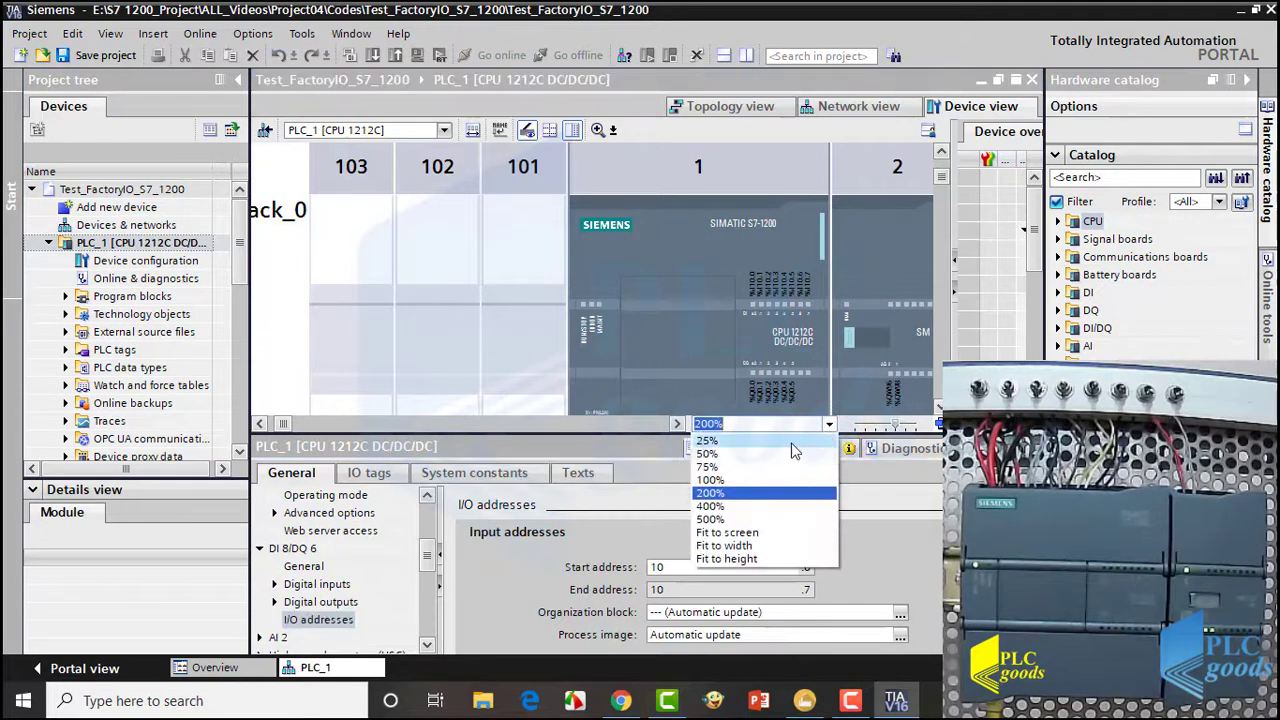
click(785, 506)
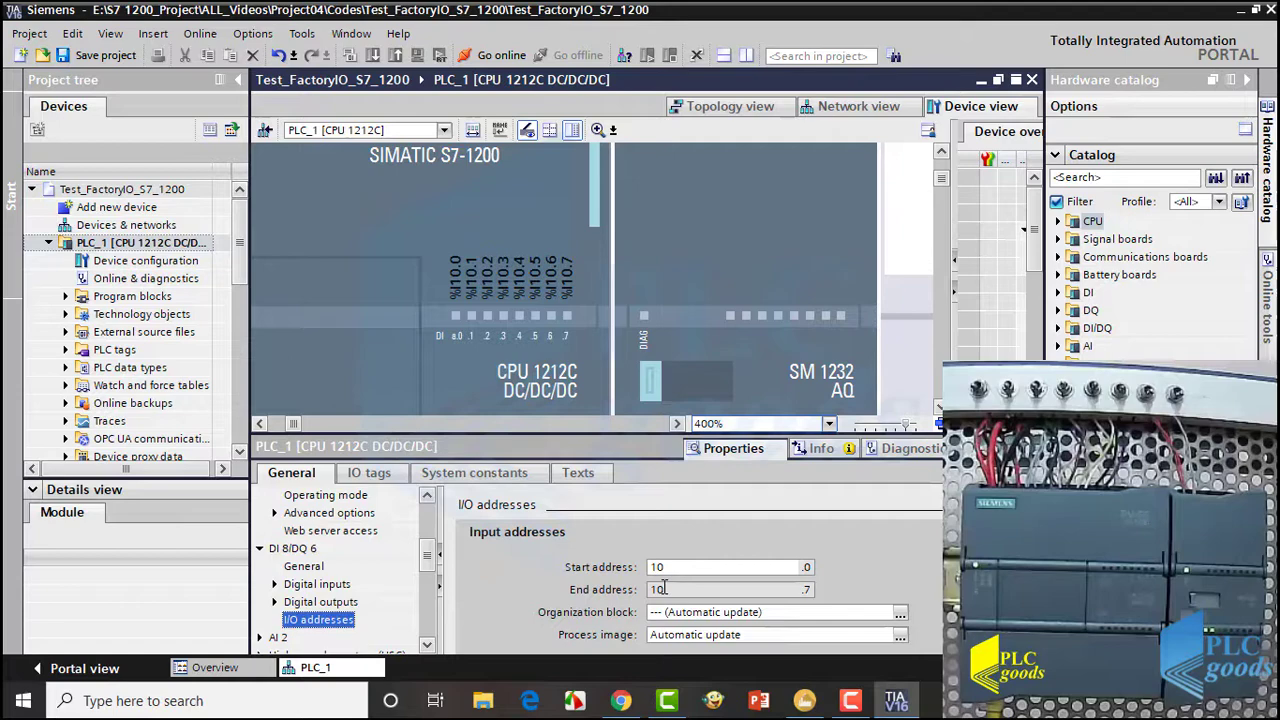
Scroll the Factory I/O tutorial to step 11 on full PLC access and PUT/GET permission.
key(alt+Tab)
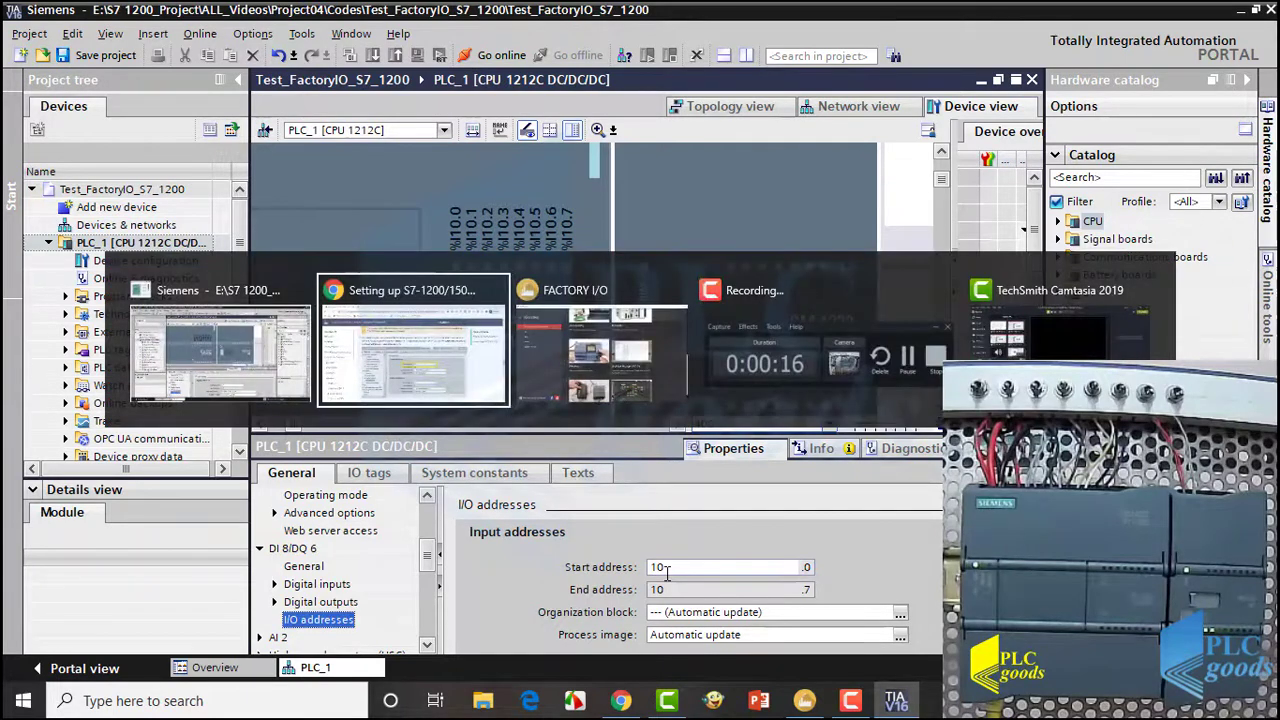
scroll(665, 560, down, 2)
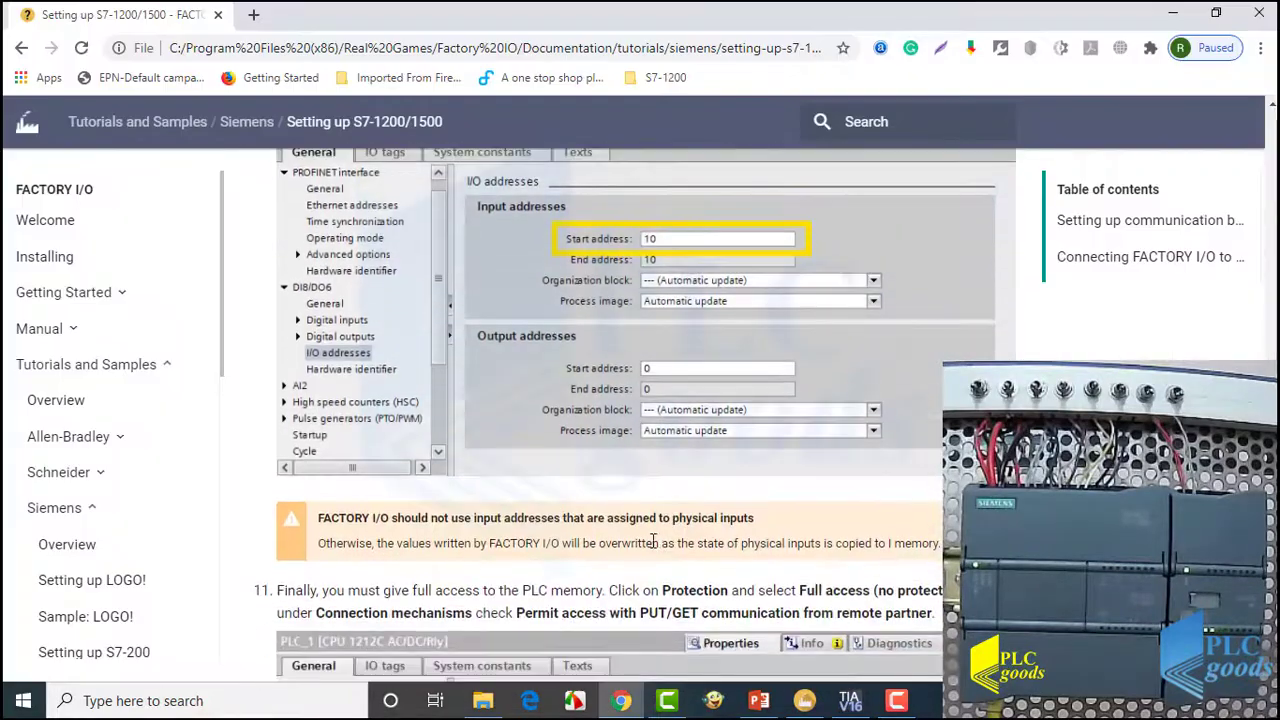
drag(322, 543, 941, 560)
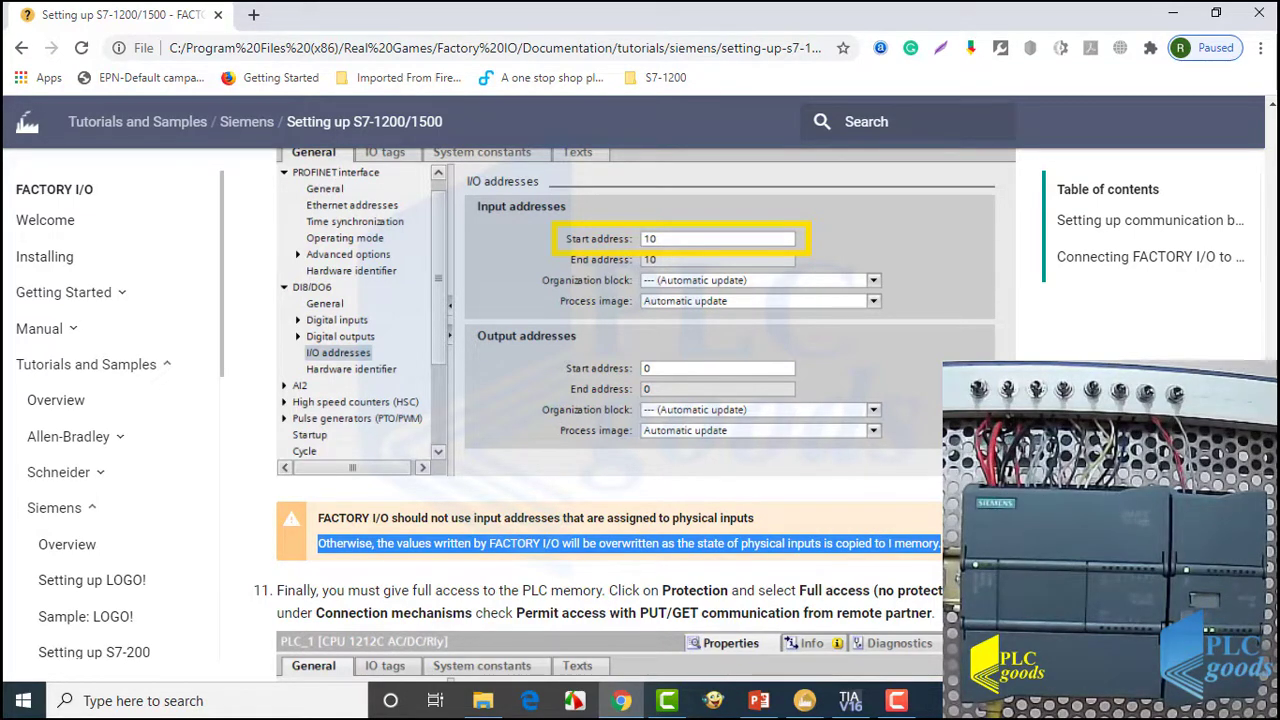
scroll(760, 442, down, 4)
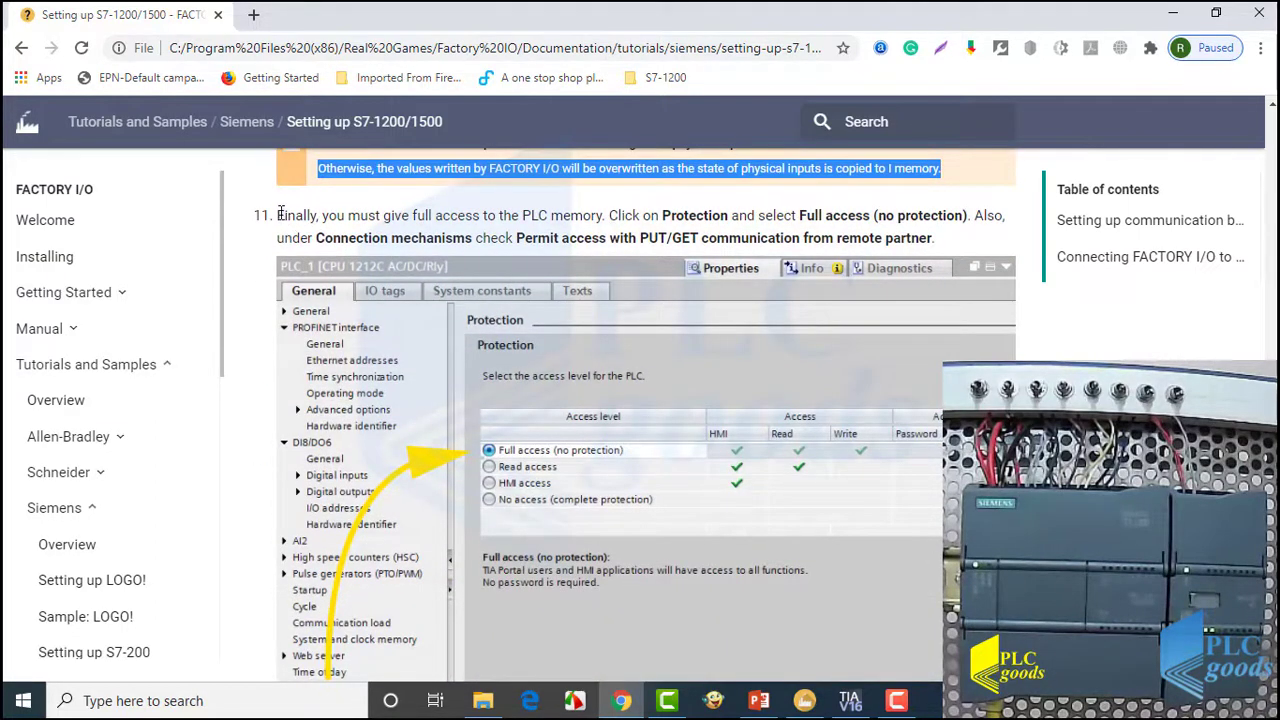
drag(277, 215, 731, 220)
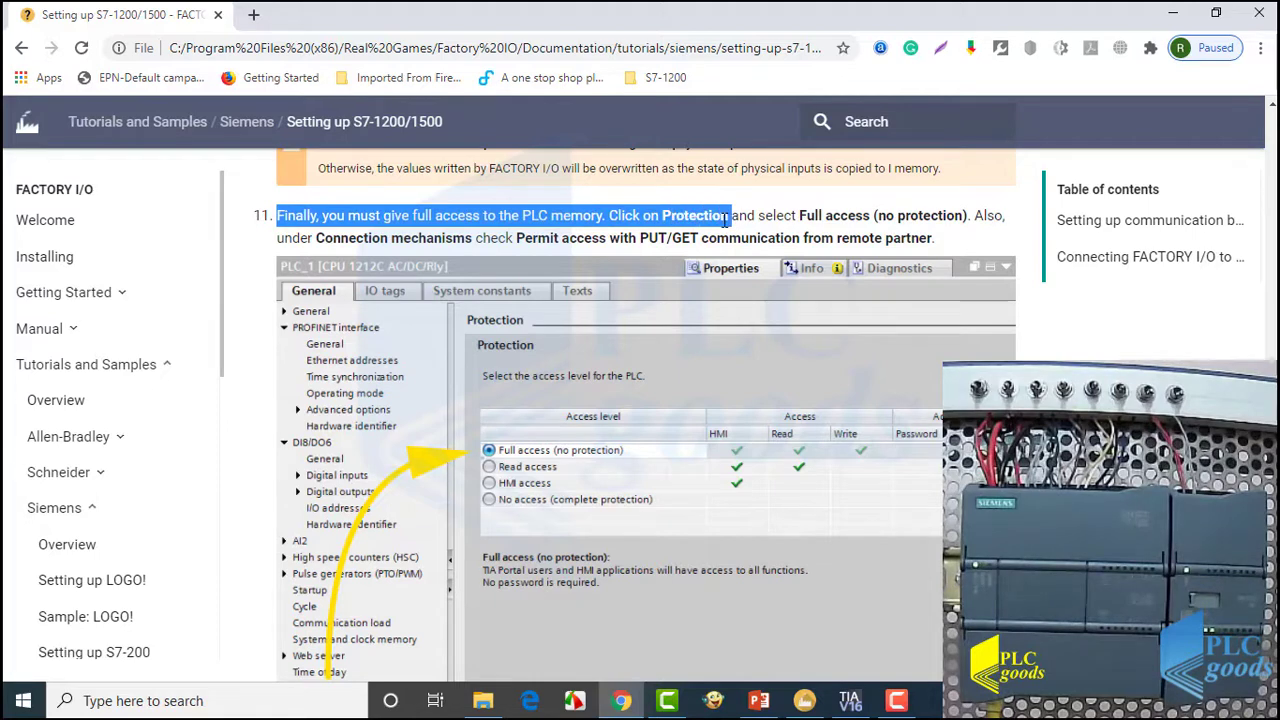
scroll(728, 224, down, 1)
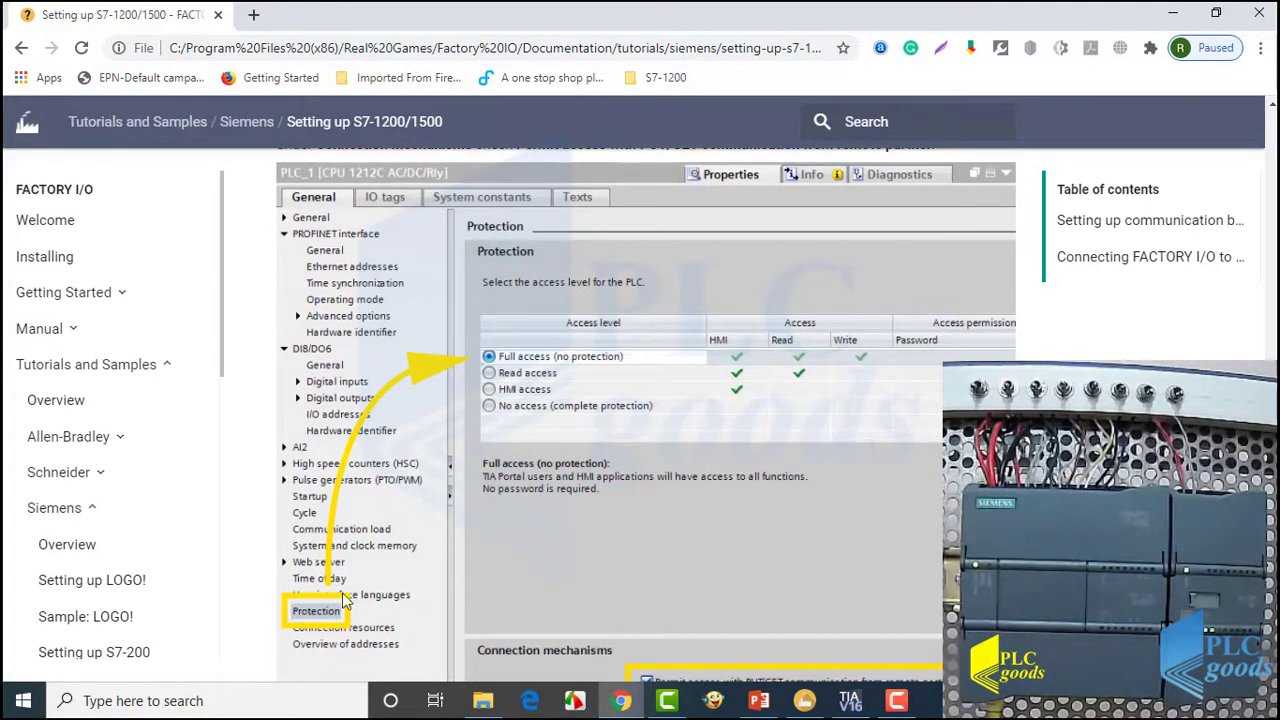
scroll(506, 361, down, 2)
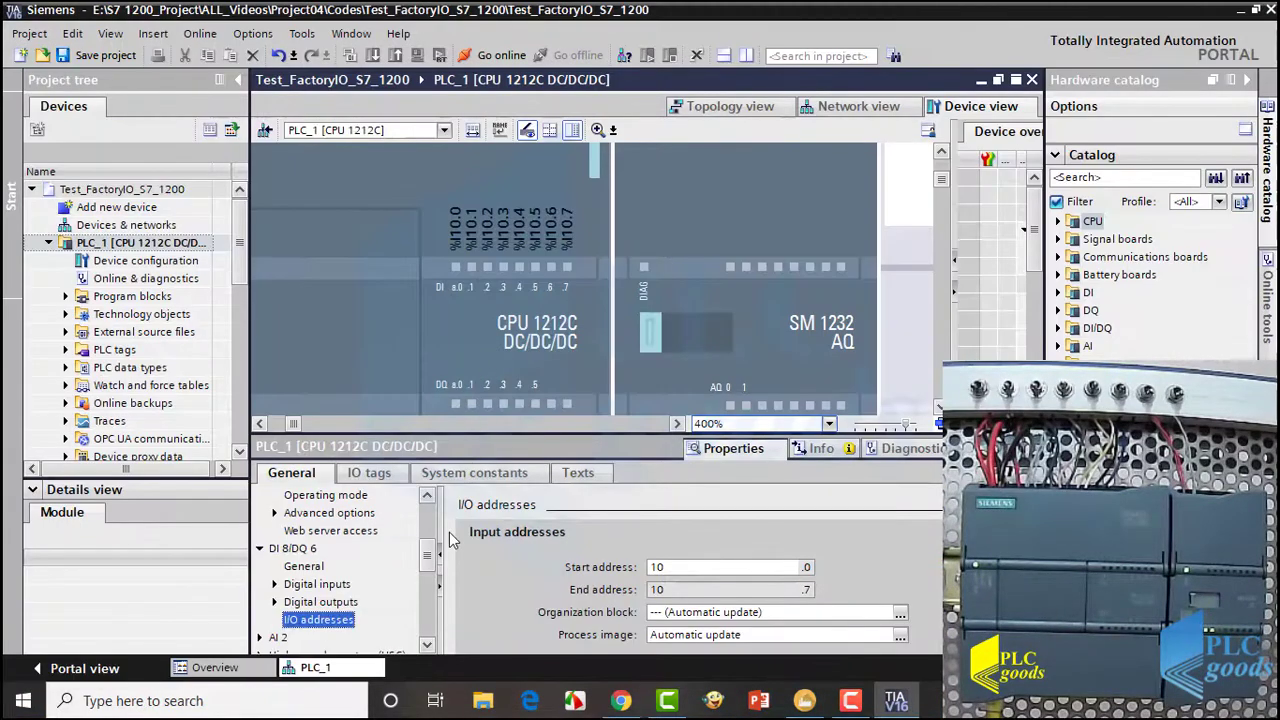
Under PLC_1 Protection & Security, tick 'Permit access with PUT/GET communication from remote partner'.
drag(428, 557, 428, 603)
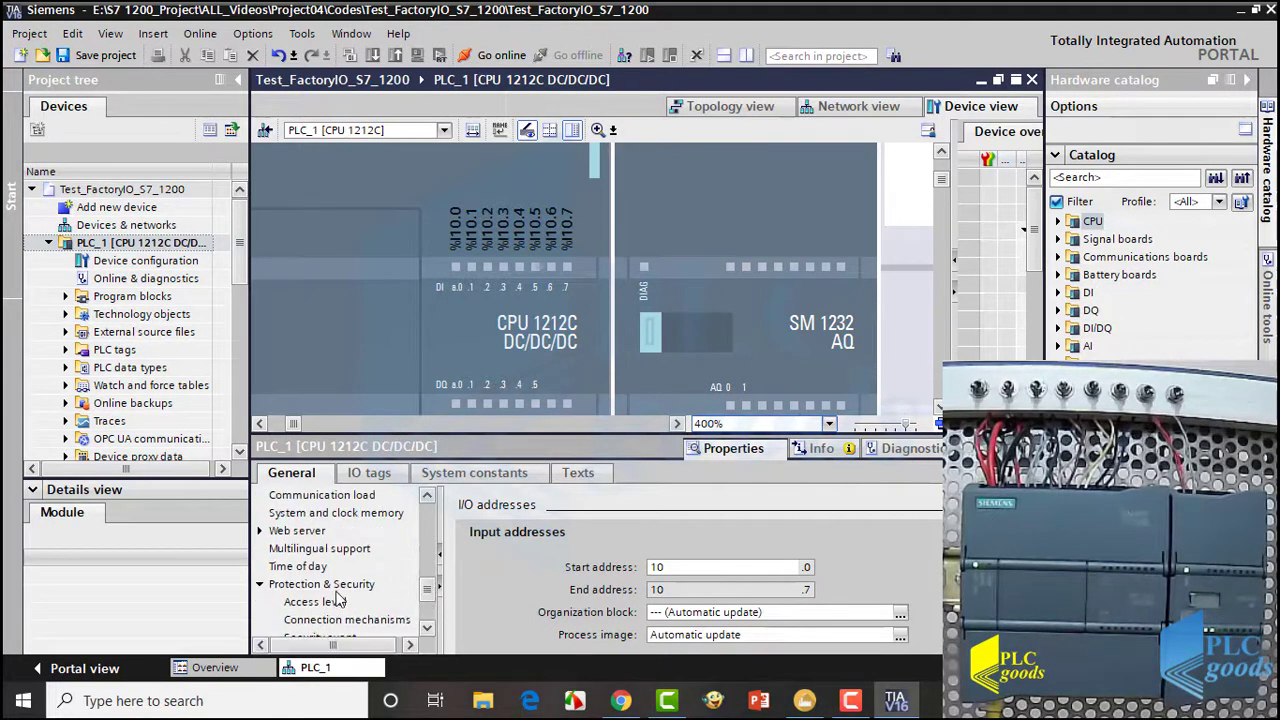
click(326, 584)
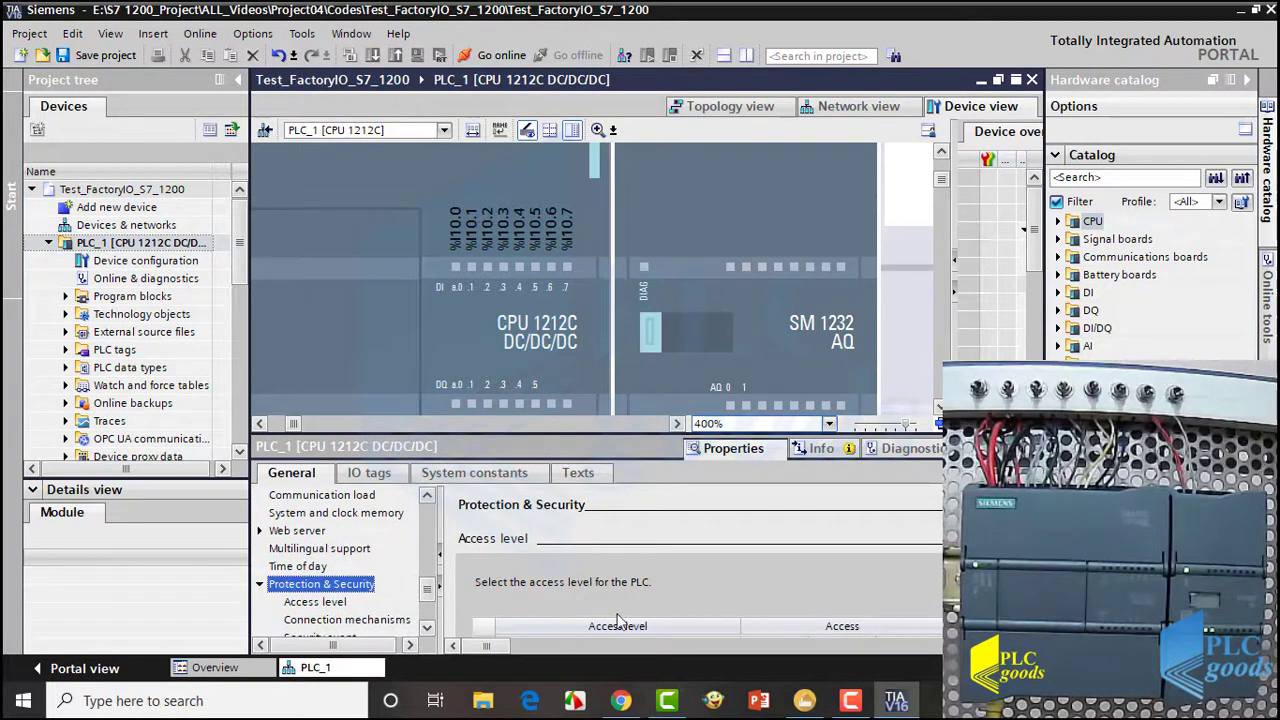
scroll(600, 570, down, 3)
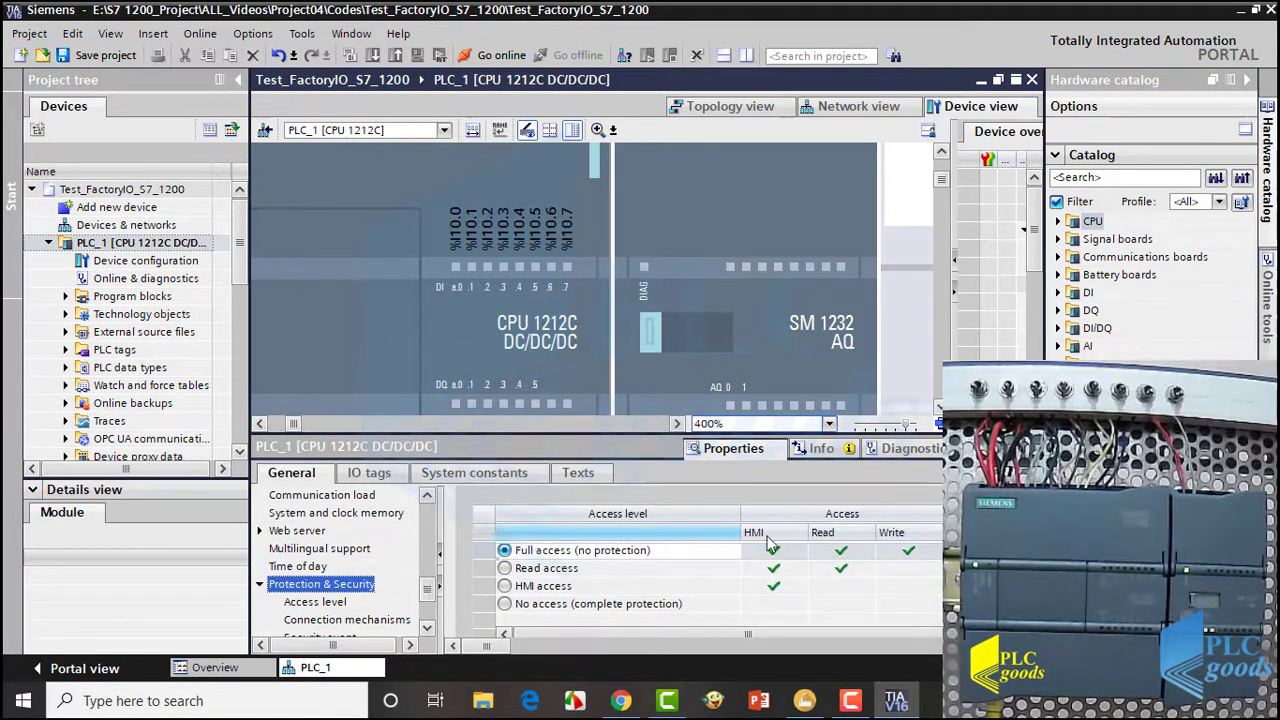
scroll(530, 557, down, 2)
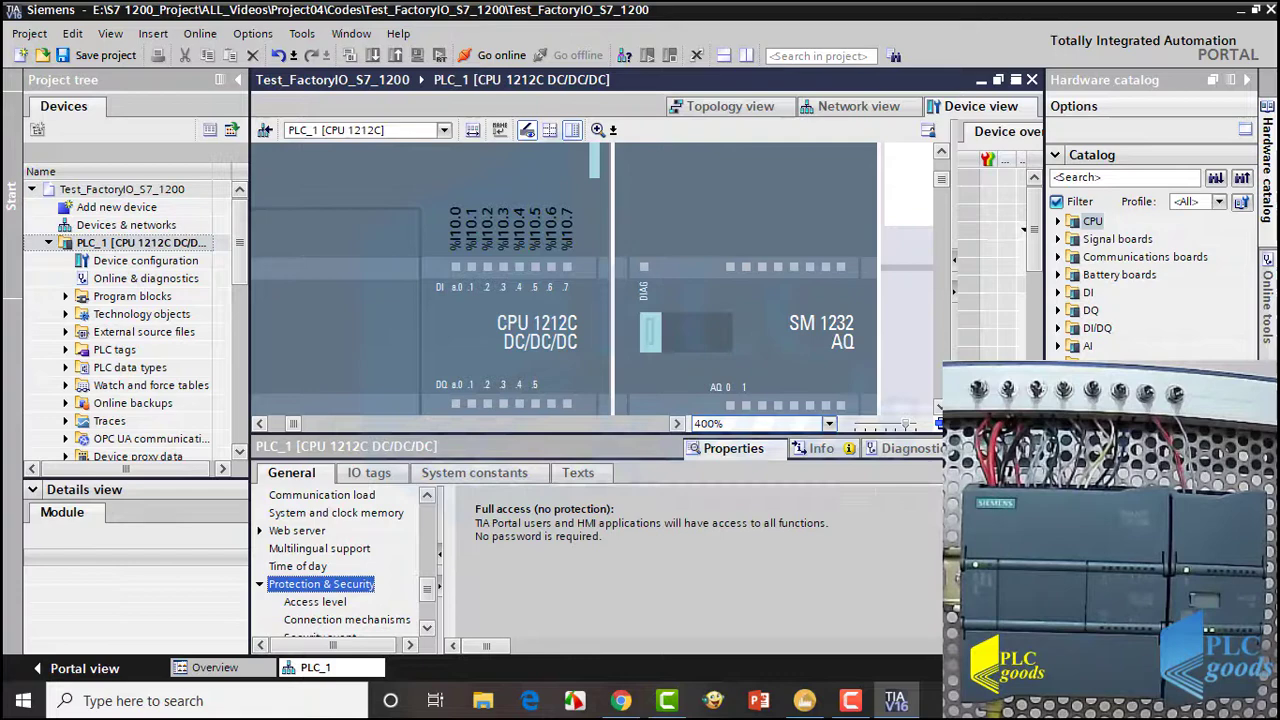
scroll(699, 572, down, 5)
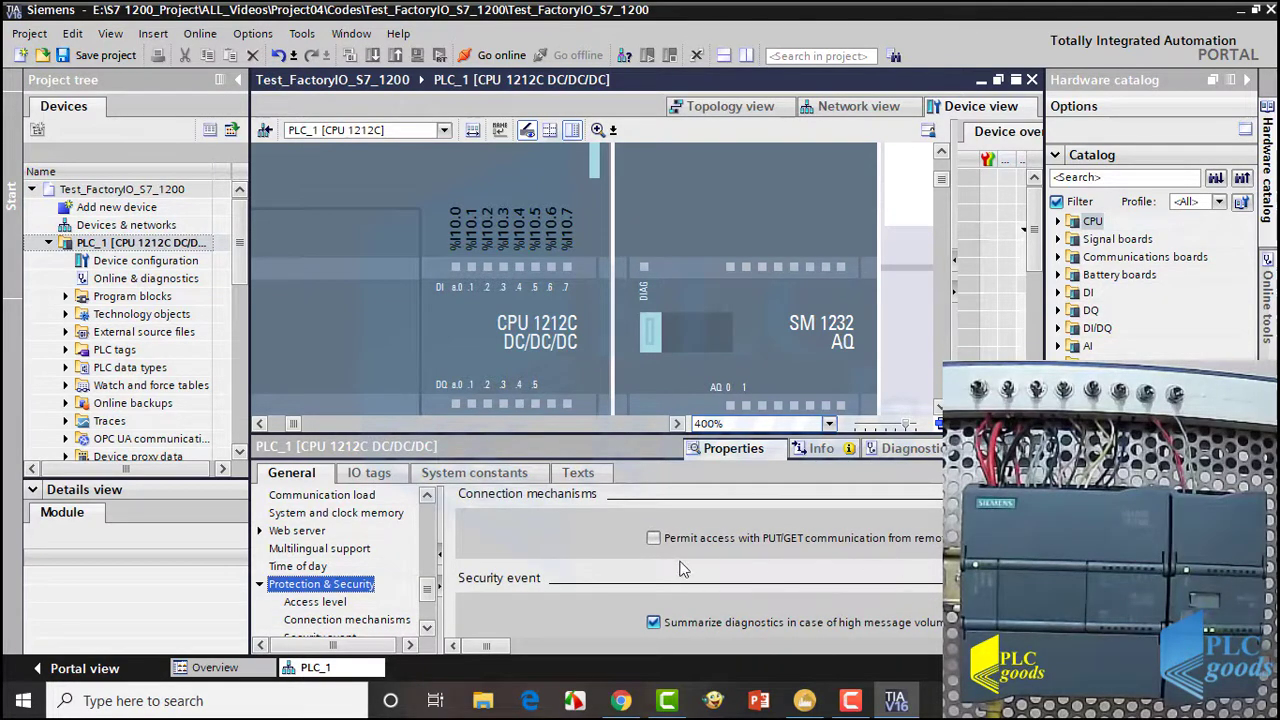
click(655, 540)
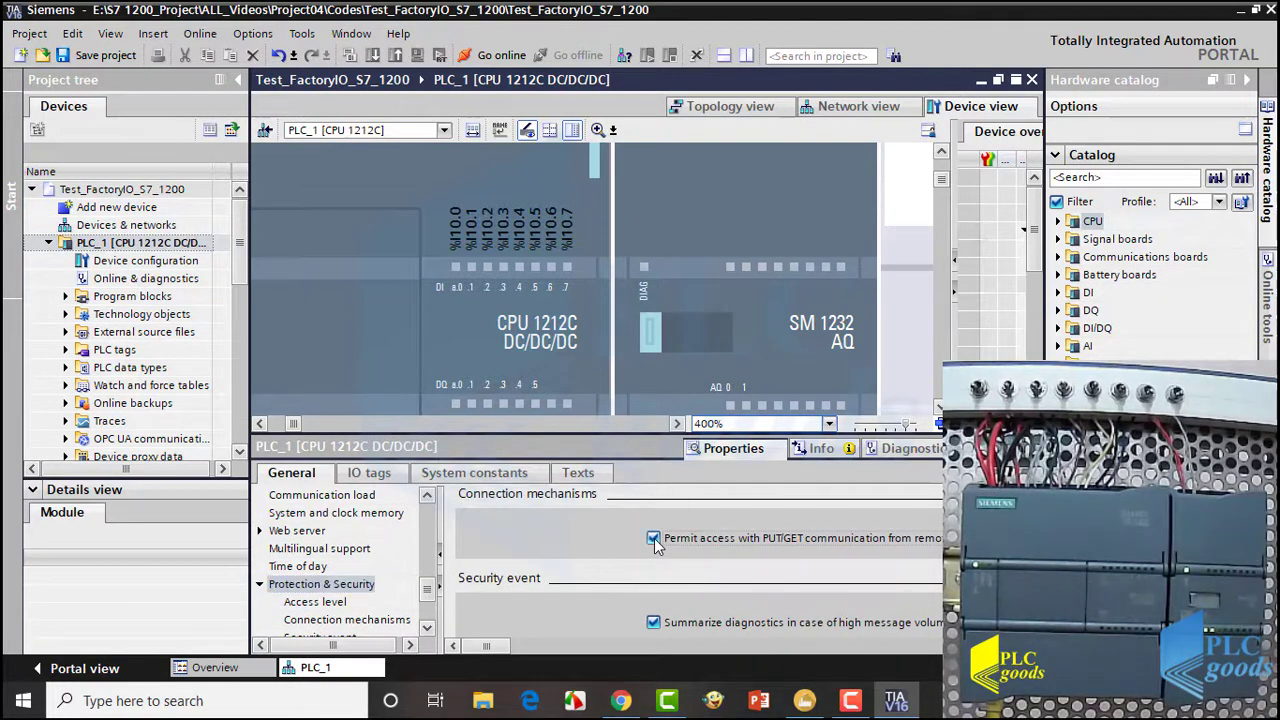
key(alt+Tab)
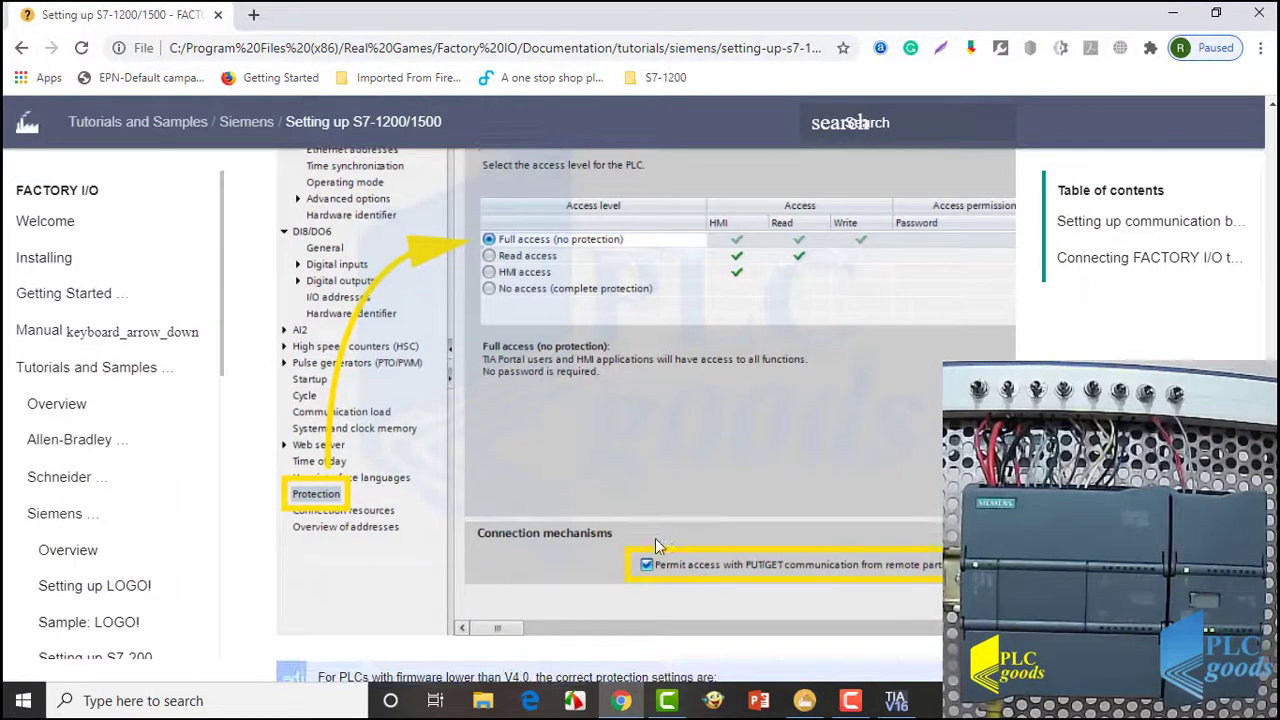
Scroll the tutorial to step 12, Download to device > Hardware configuration.
scroll(655, 540, down, 2)
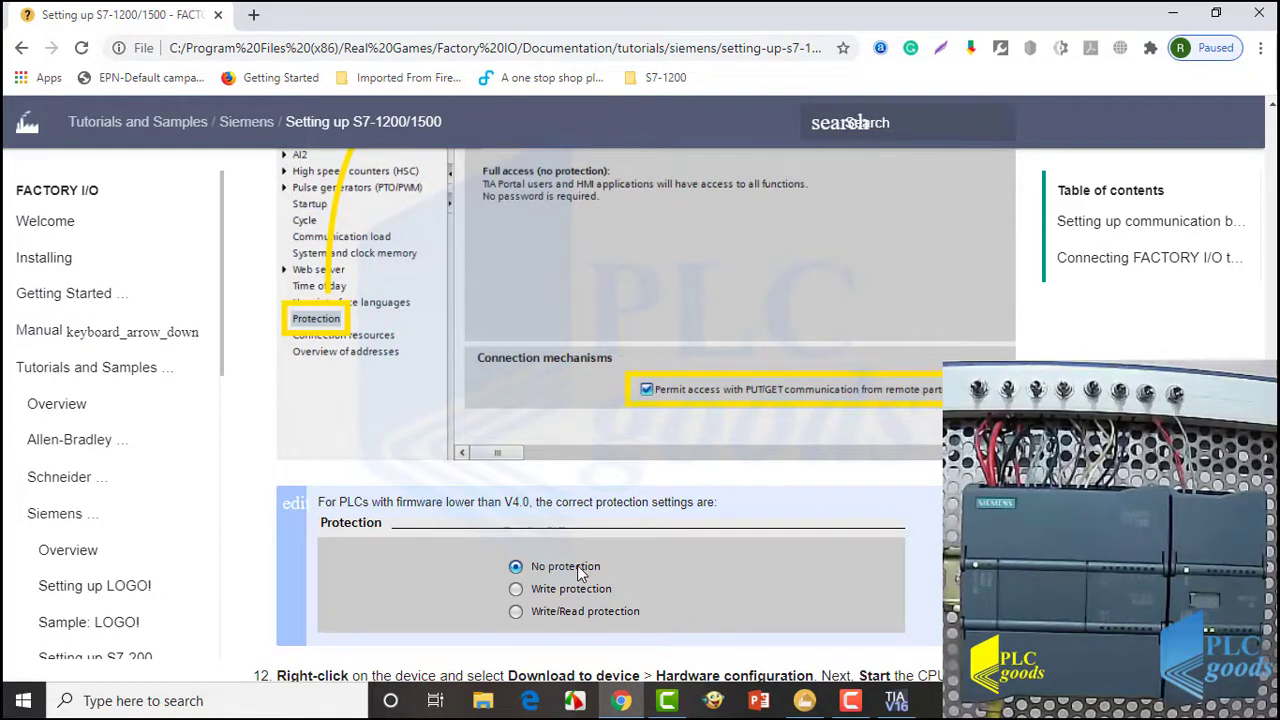
scroll(584, 535, down, 3)
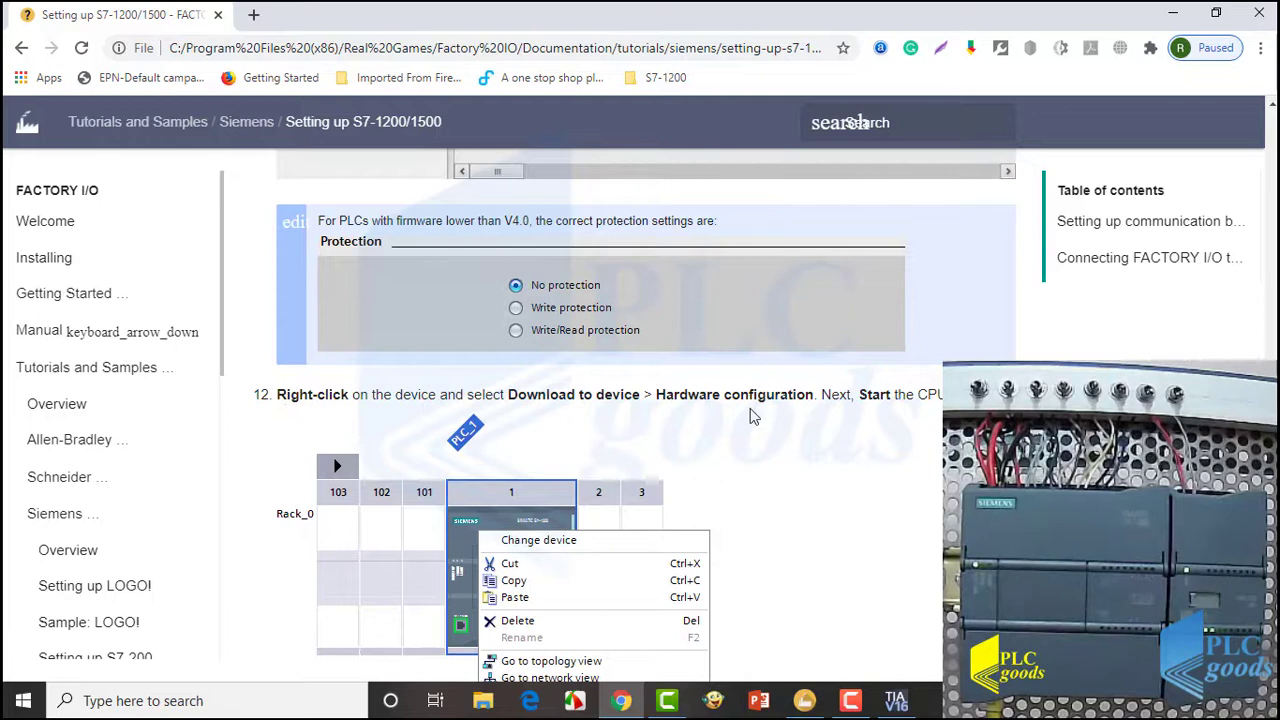
scroll(908, 417, down, 3)
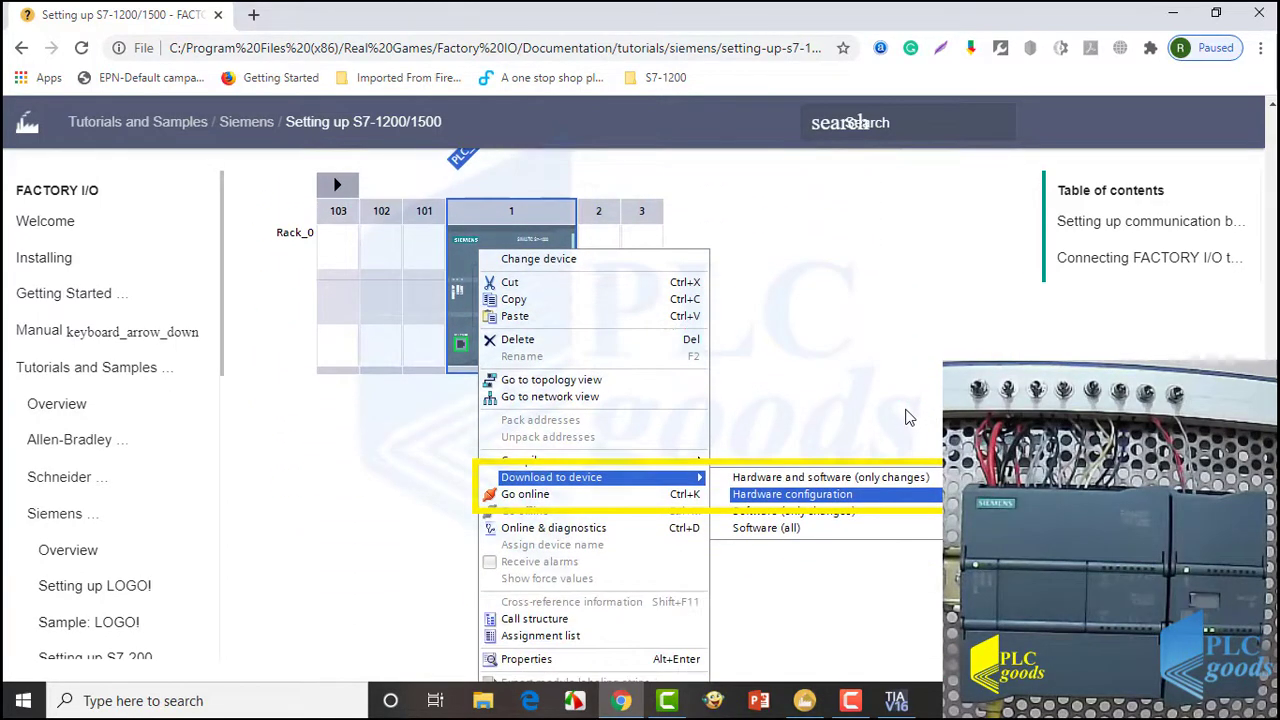
key(alt+Tab)
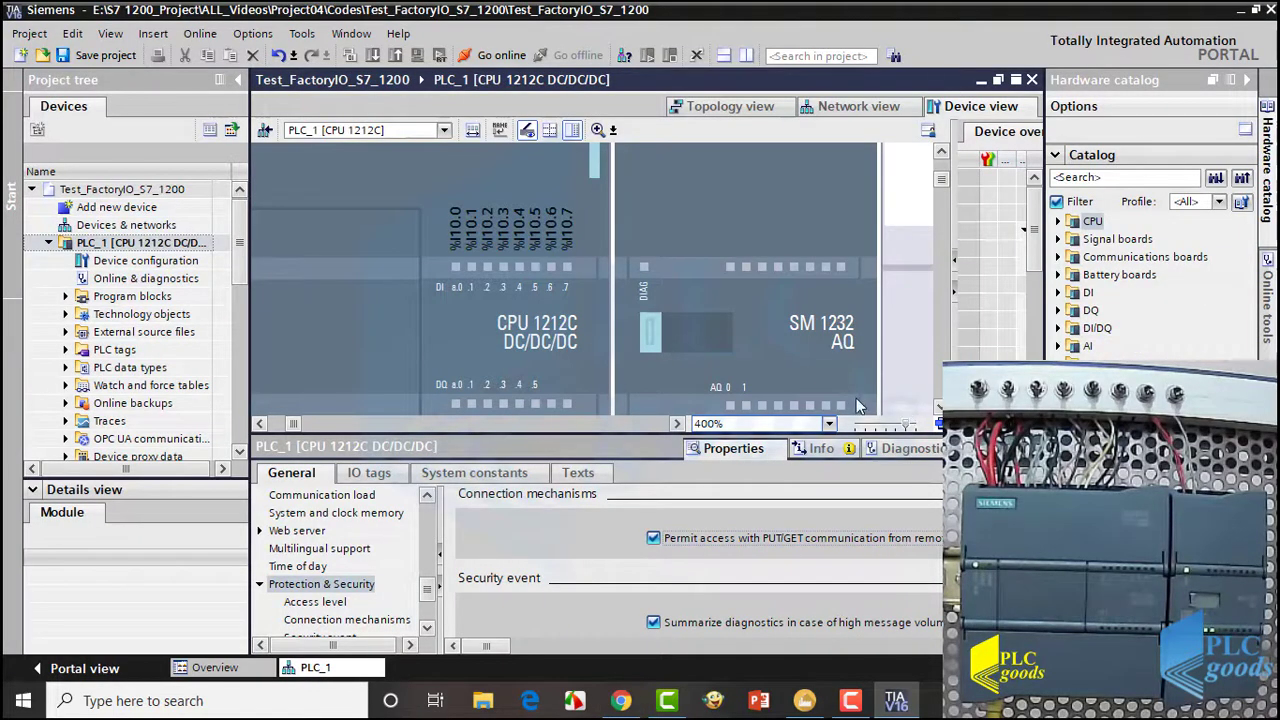
At 100% zoom, start Download to device > Hardware configuration for the slot 1 CPU.
click(829, 423)
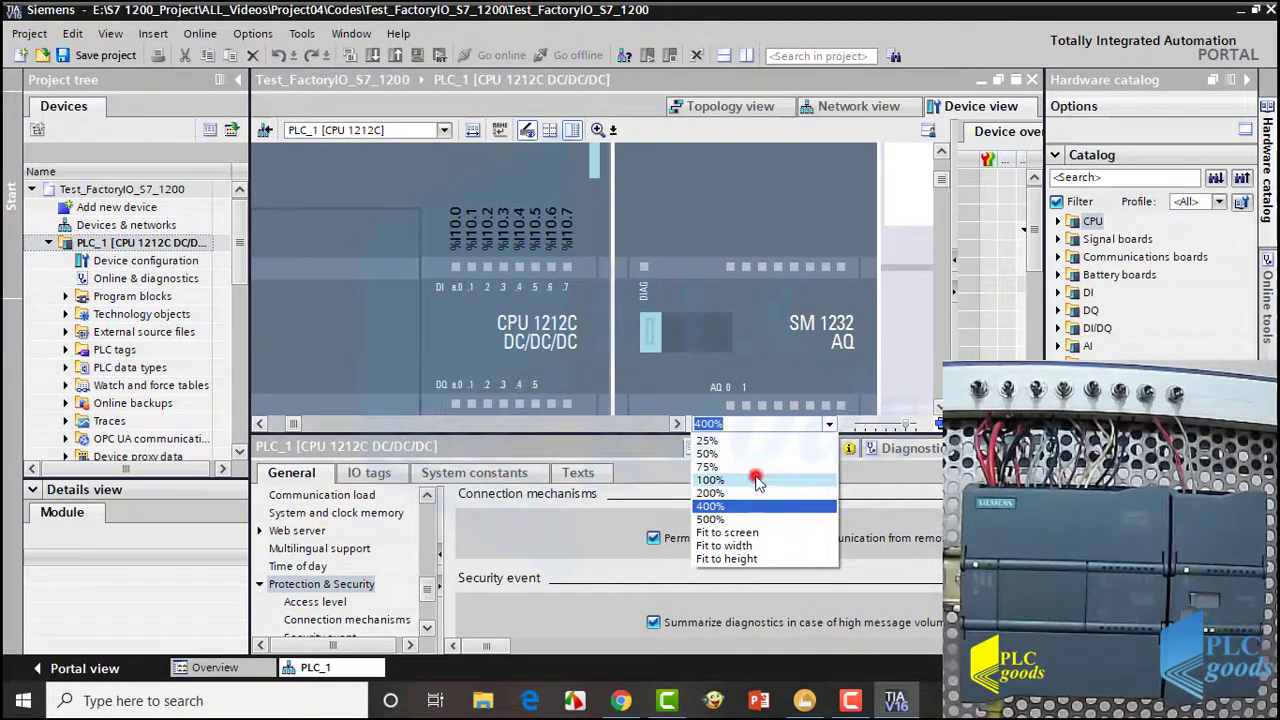
click(757, 480)
click(570, 290)
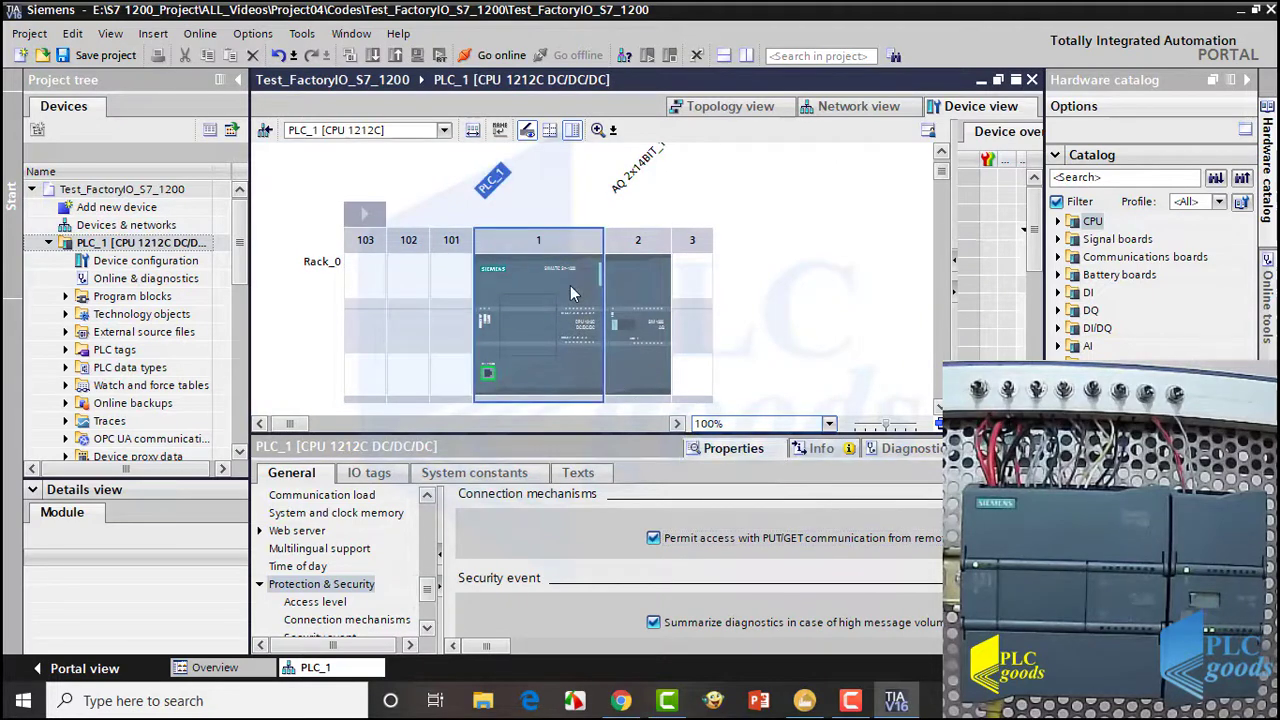
right_click(570, 290)
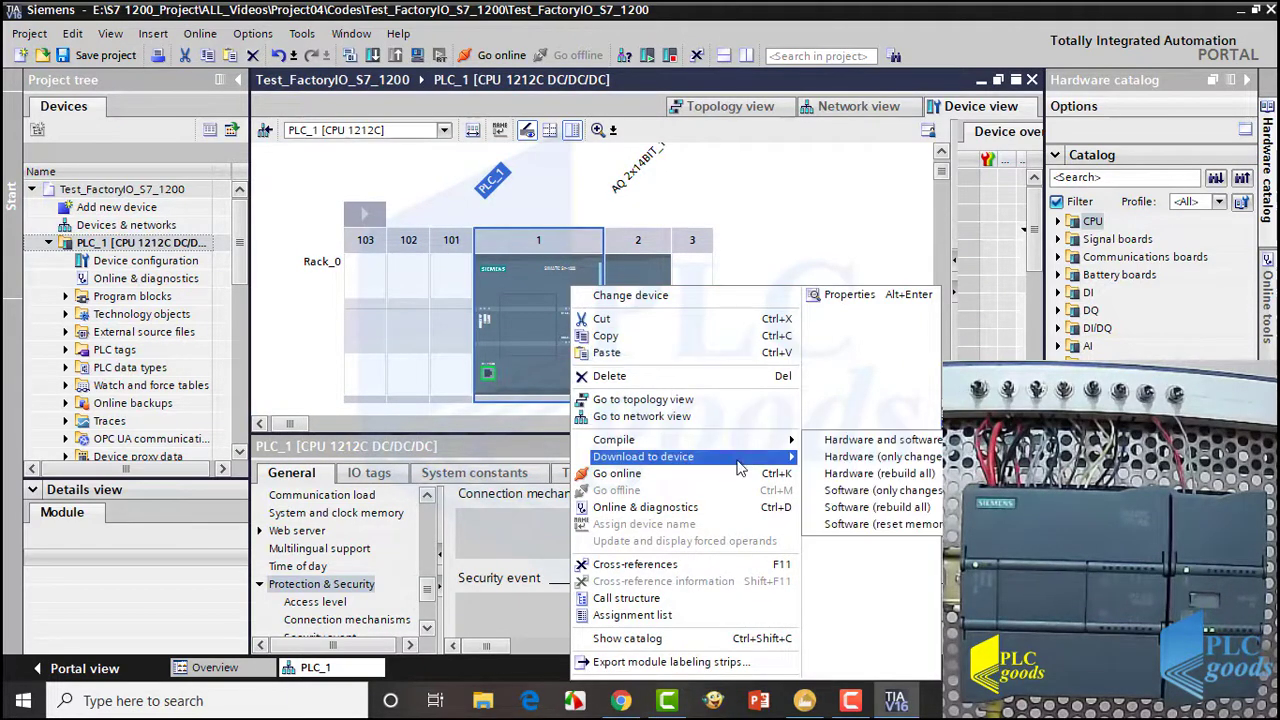
mouse_move(796, 462)
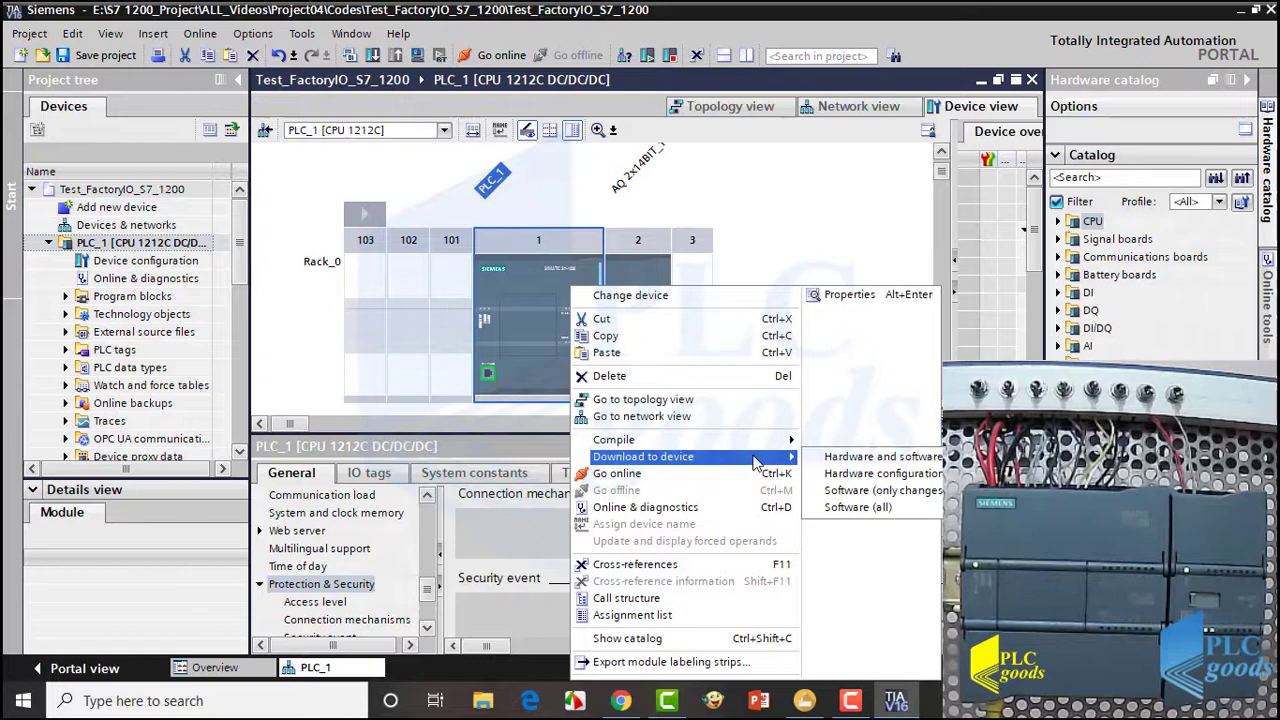
click(853, 473)
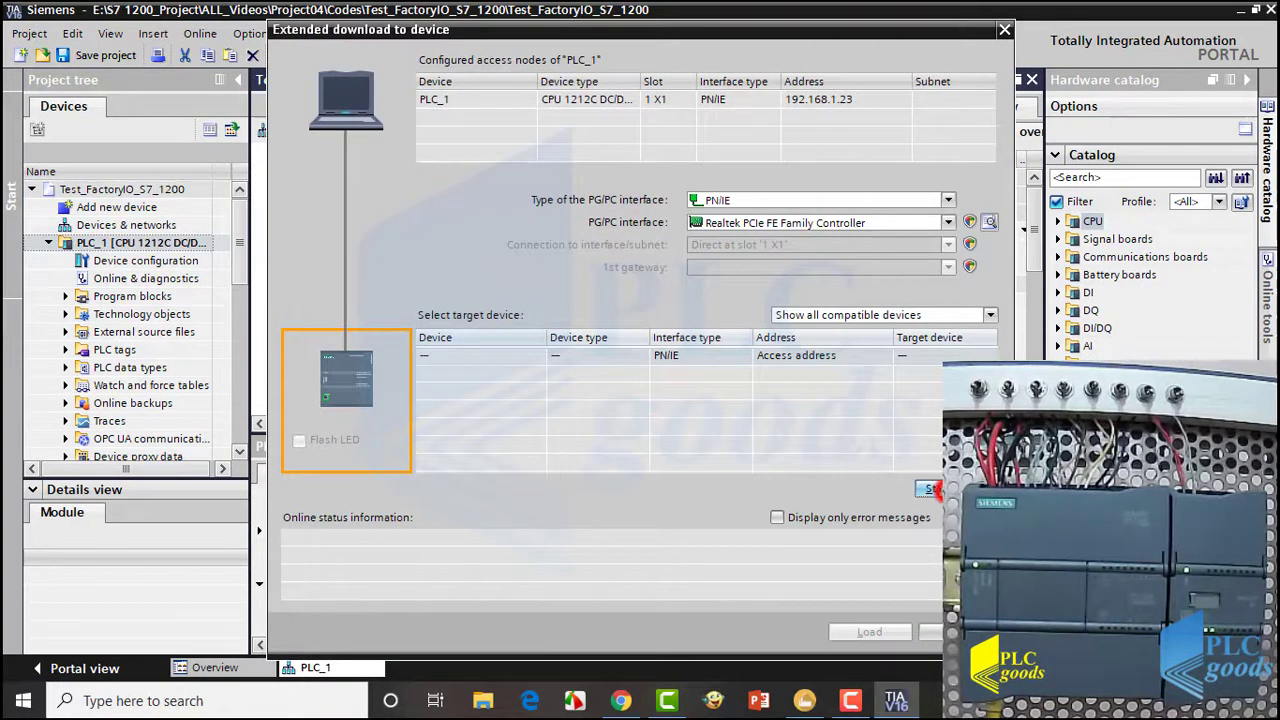
Search for PLC_1, load the hardware configuration, and finish with Start all ticked.
click(922, 487)
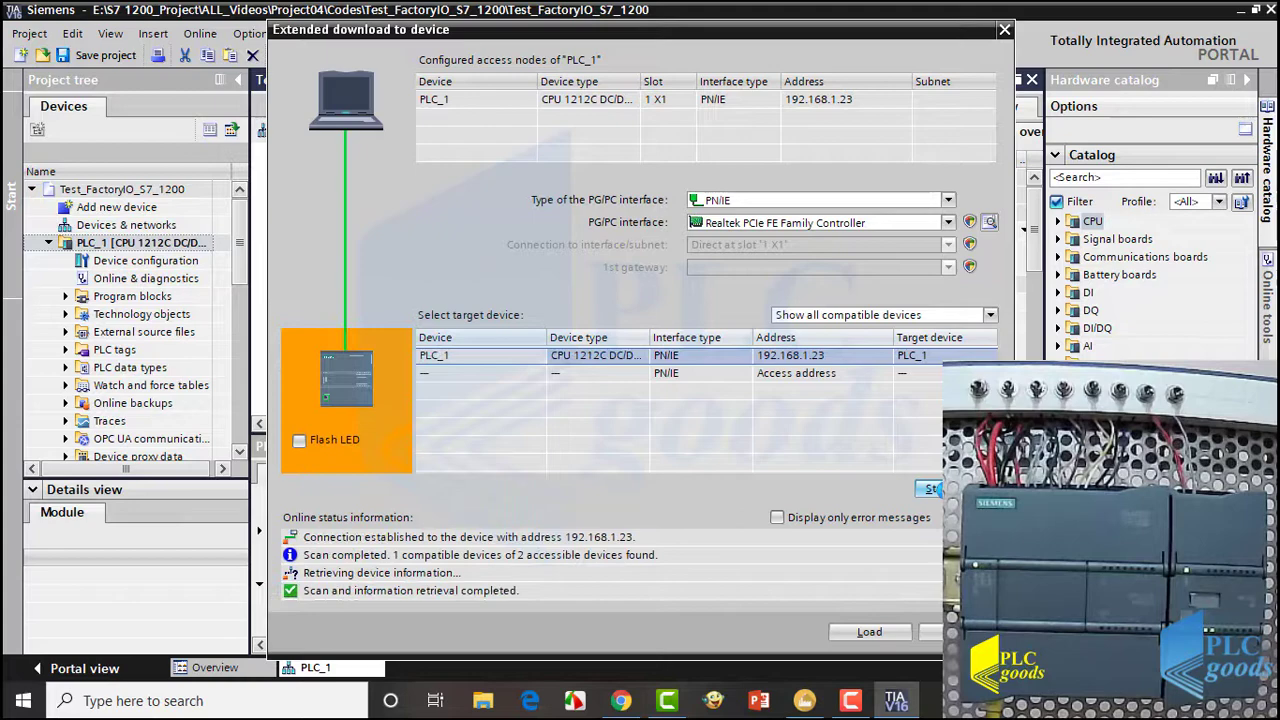
click(872, 632)
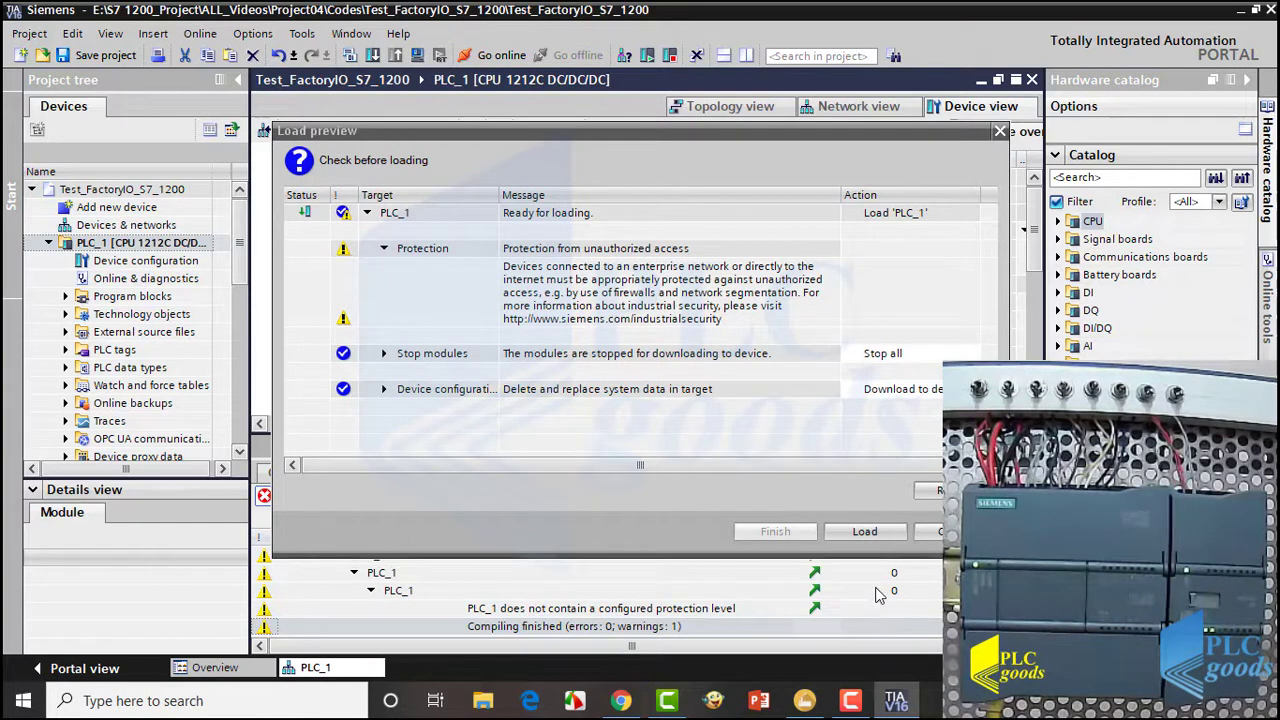
click(863, 533)
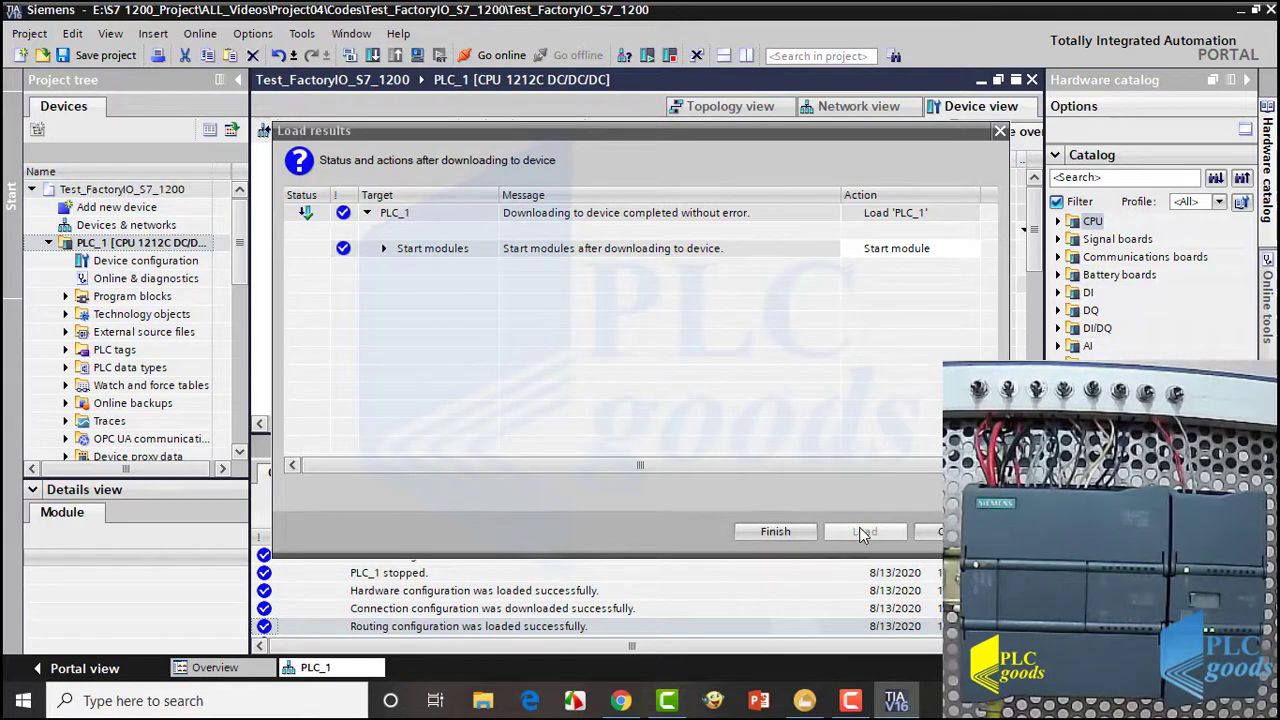
click(790, 533)
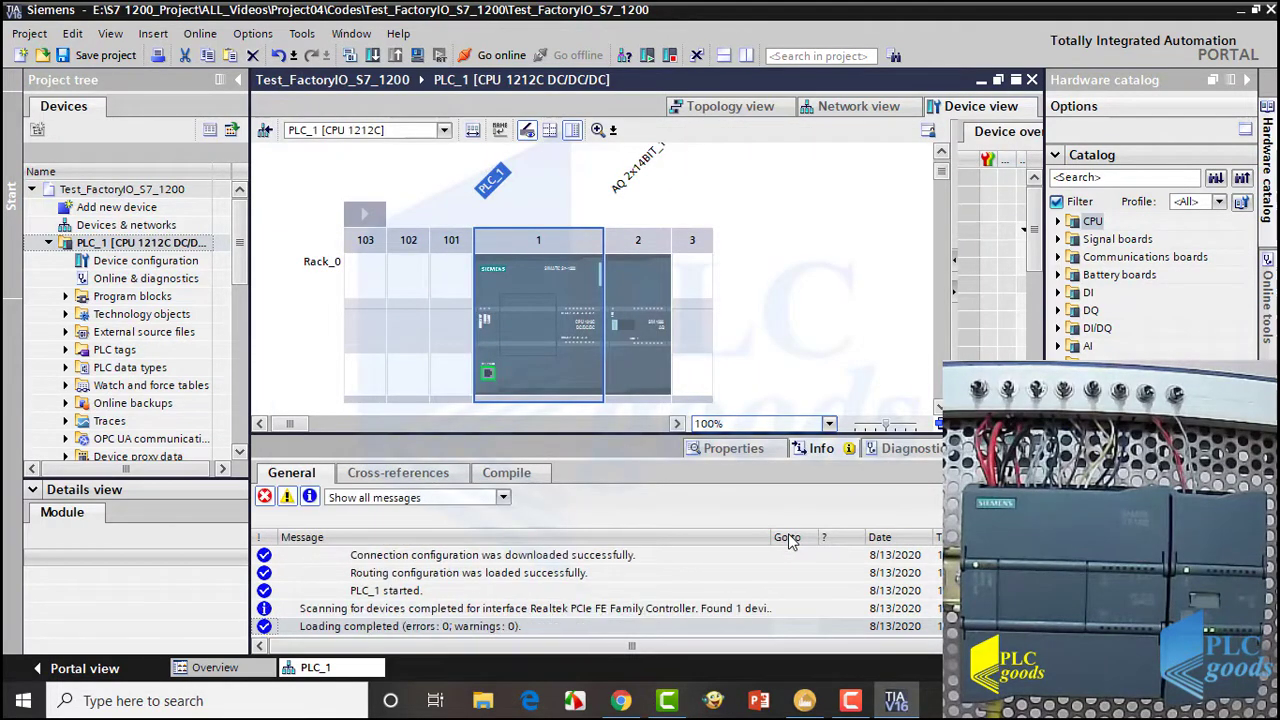
Scroll the tutorial to the Connecting FACTORY I/O driver steps, then switch to Factory I/O.
key(alt+Tab)
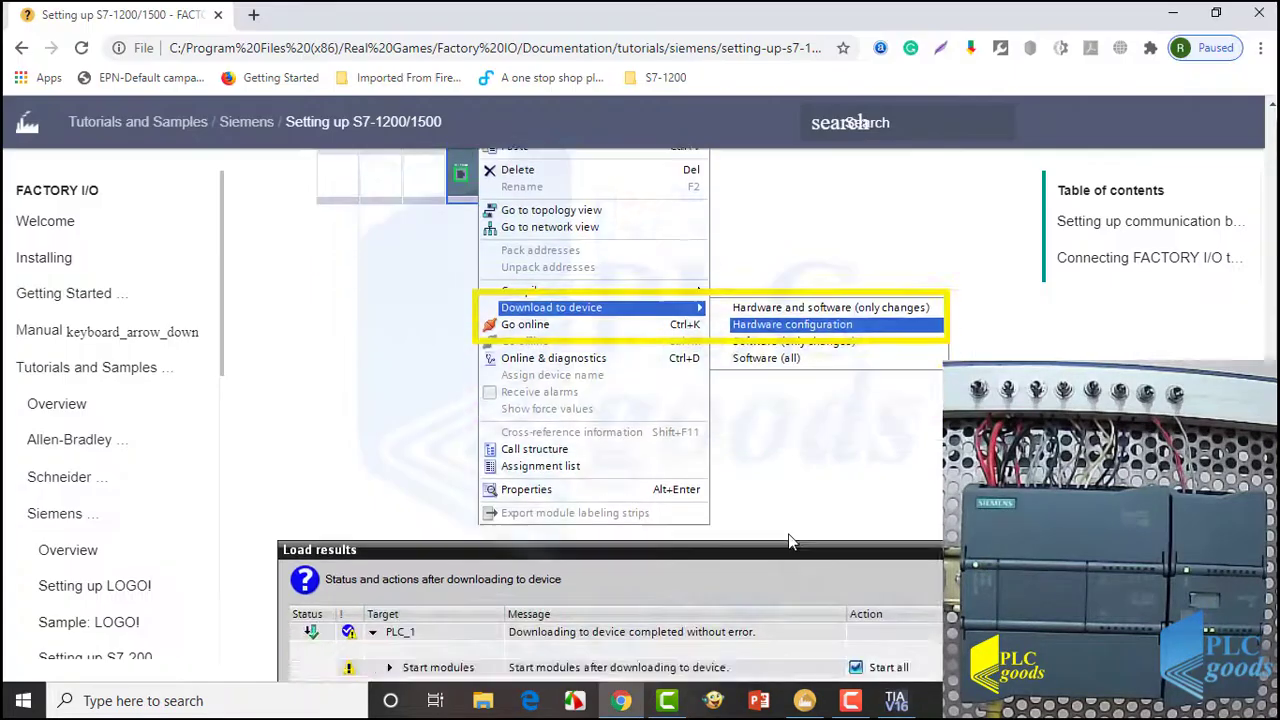
scroll(788, 541, down, 4)
scroll(788, 541, down, 10)
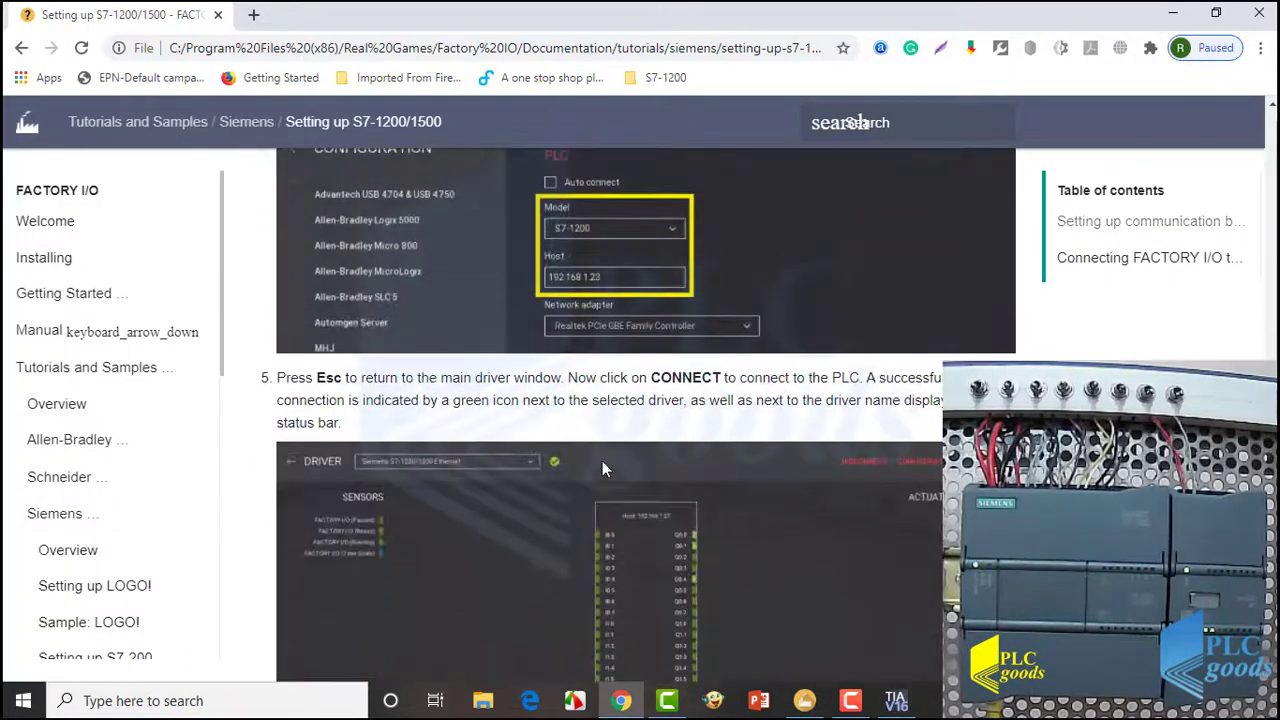
scroll(602, 461, down, 1)
key(alt+Tab)
key(alt+Tab)
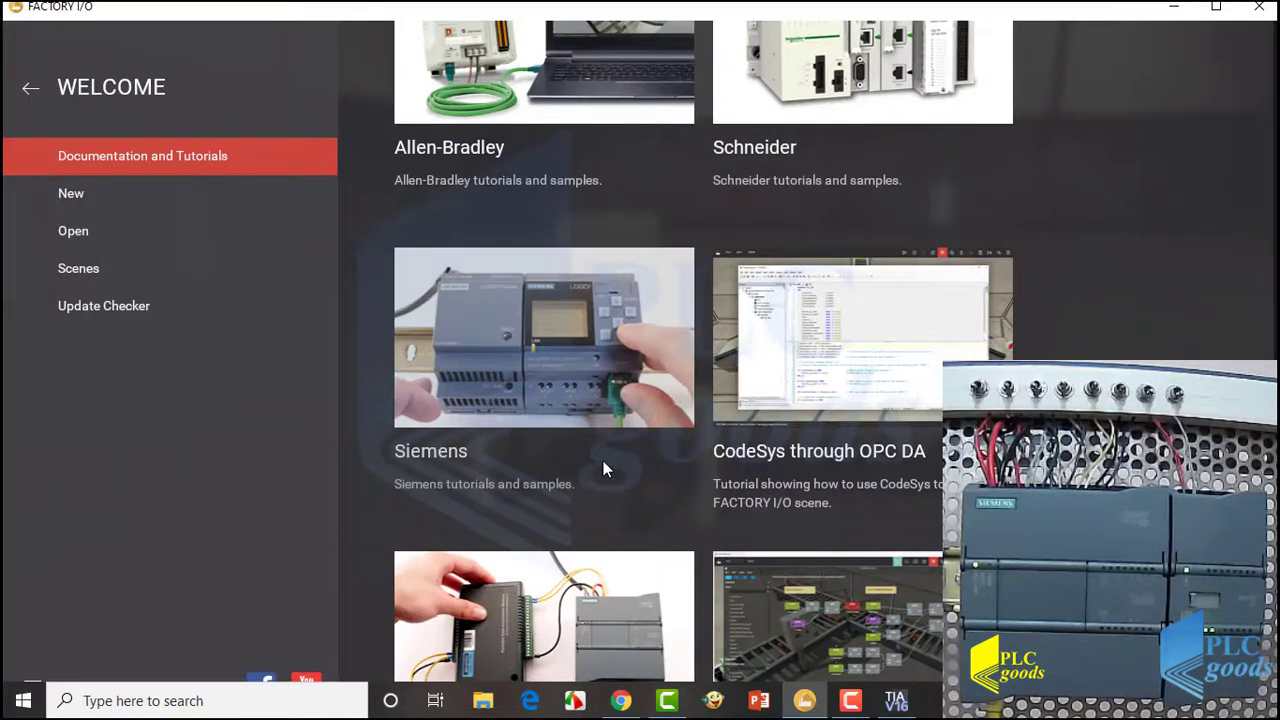
Select the Siemens S7-1200/1500 driver in Factory I/O's driver configuration.
click(27, 88)
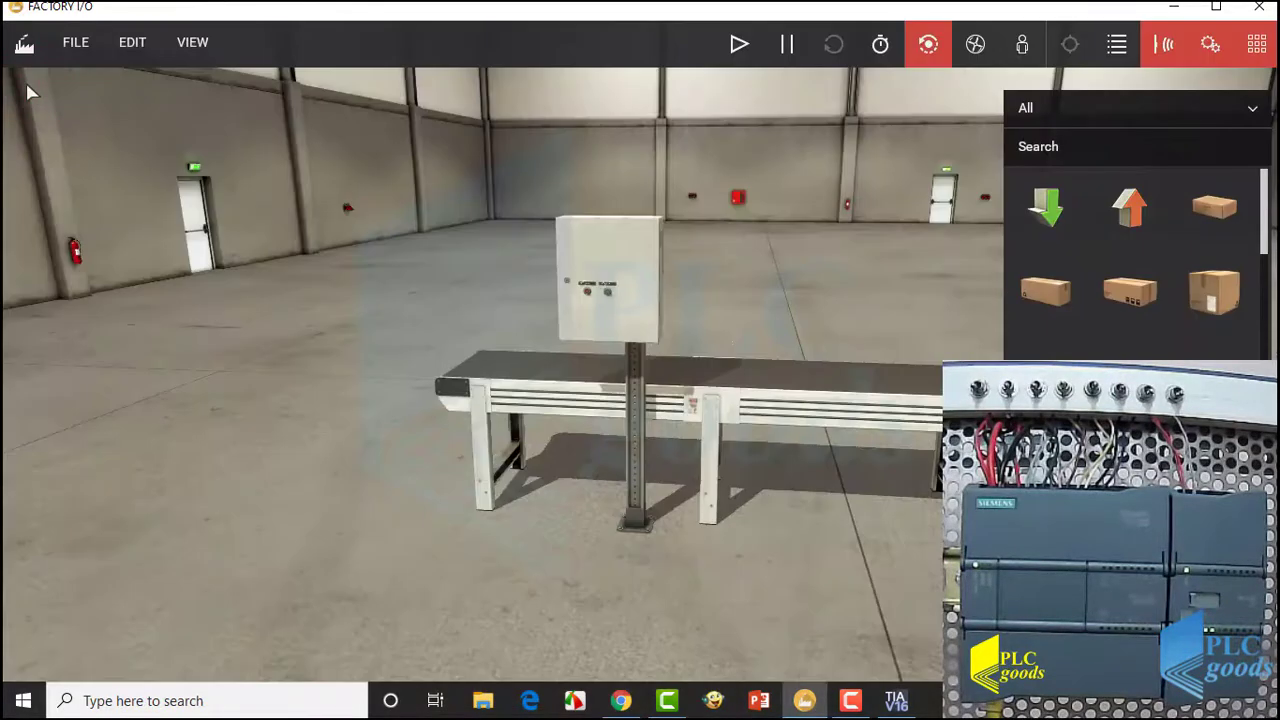
click(66, 46)
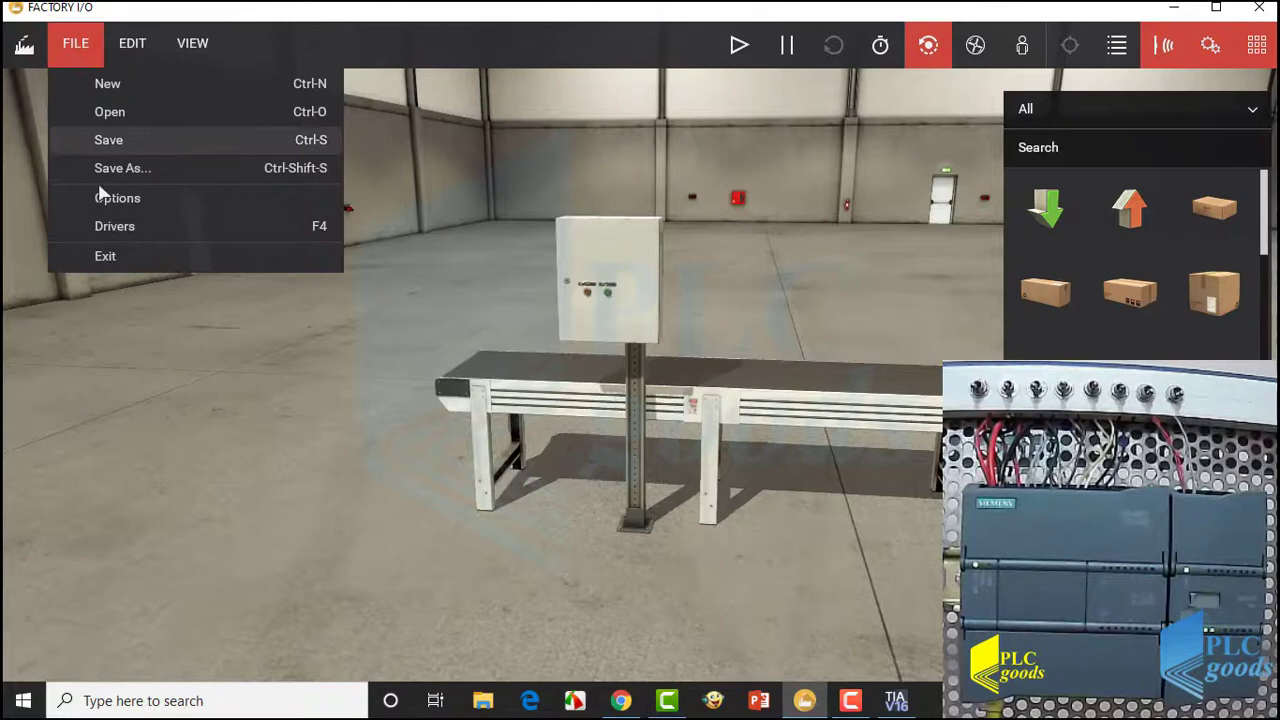
click(110, 226)
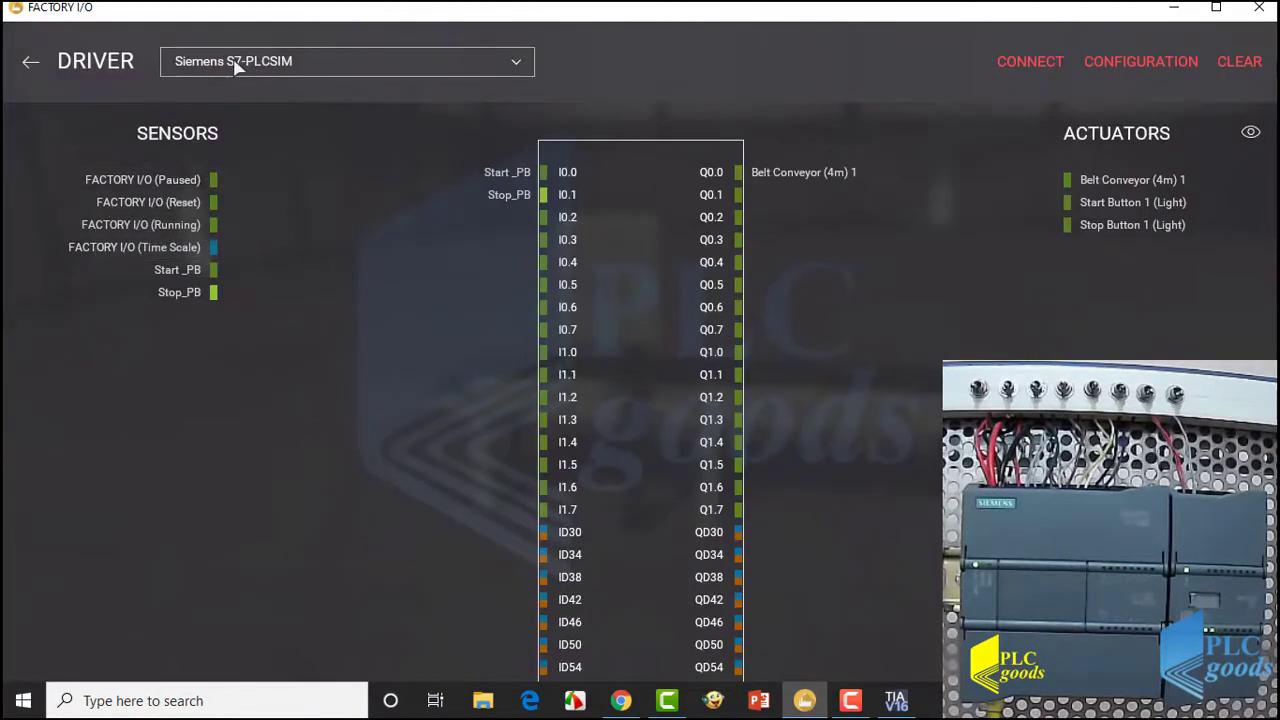
click(236, 64)
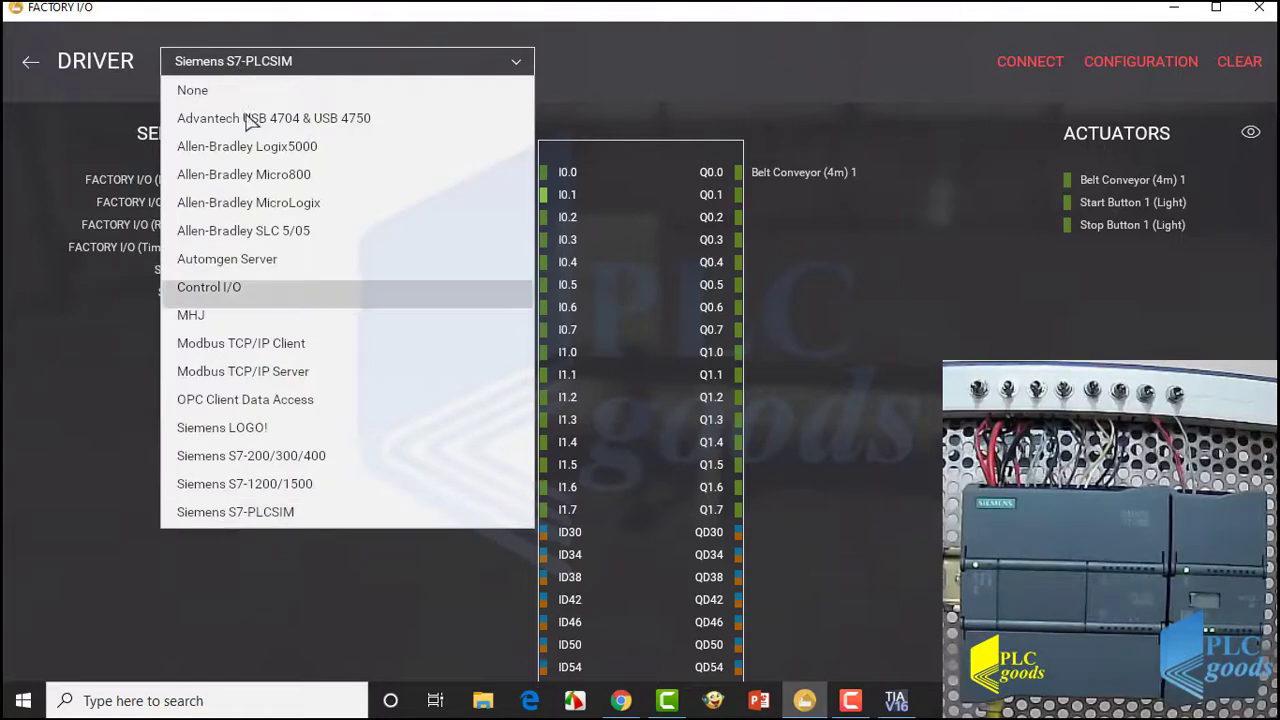
click(240, 483)
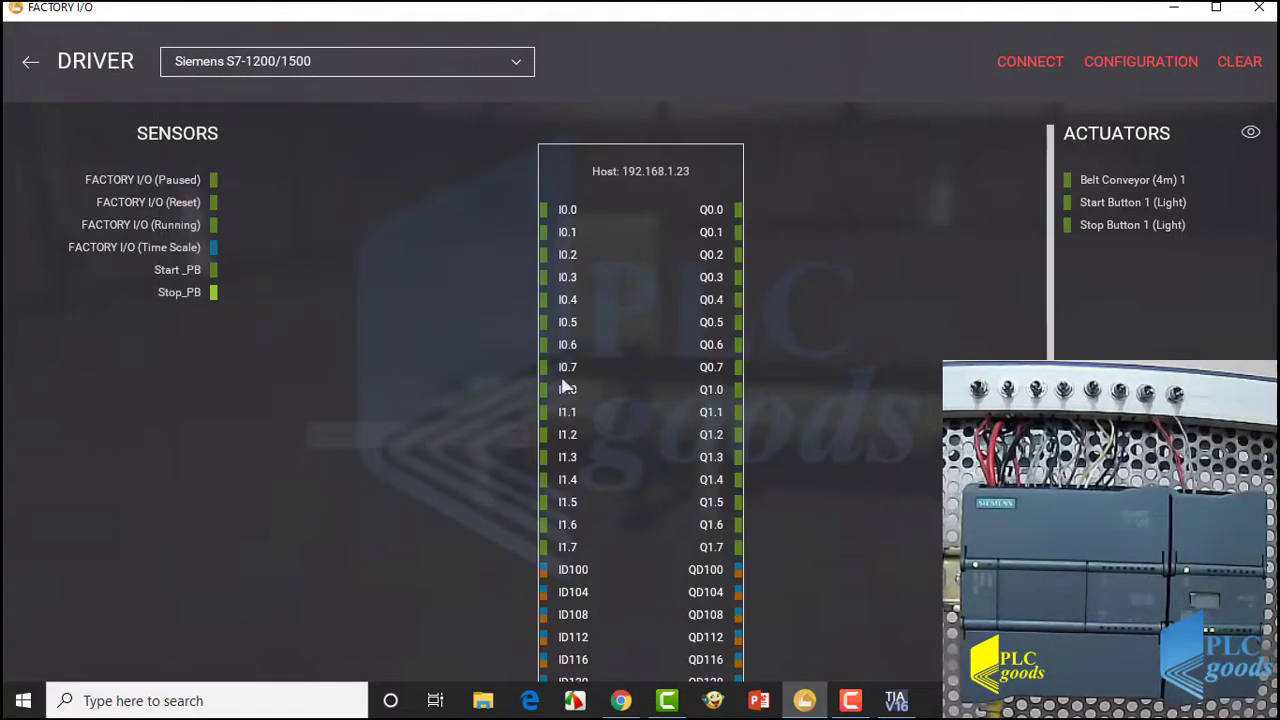
Configure the driver for model S7-1200 at host 192.168.1.23.
click(1103, 67)
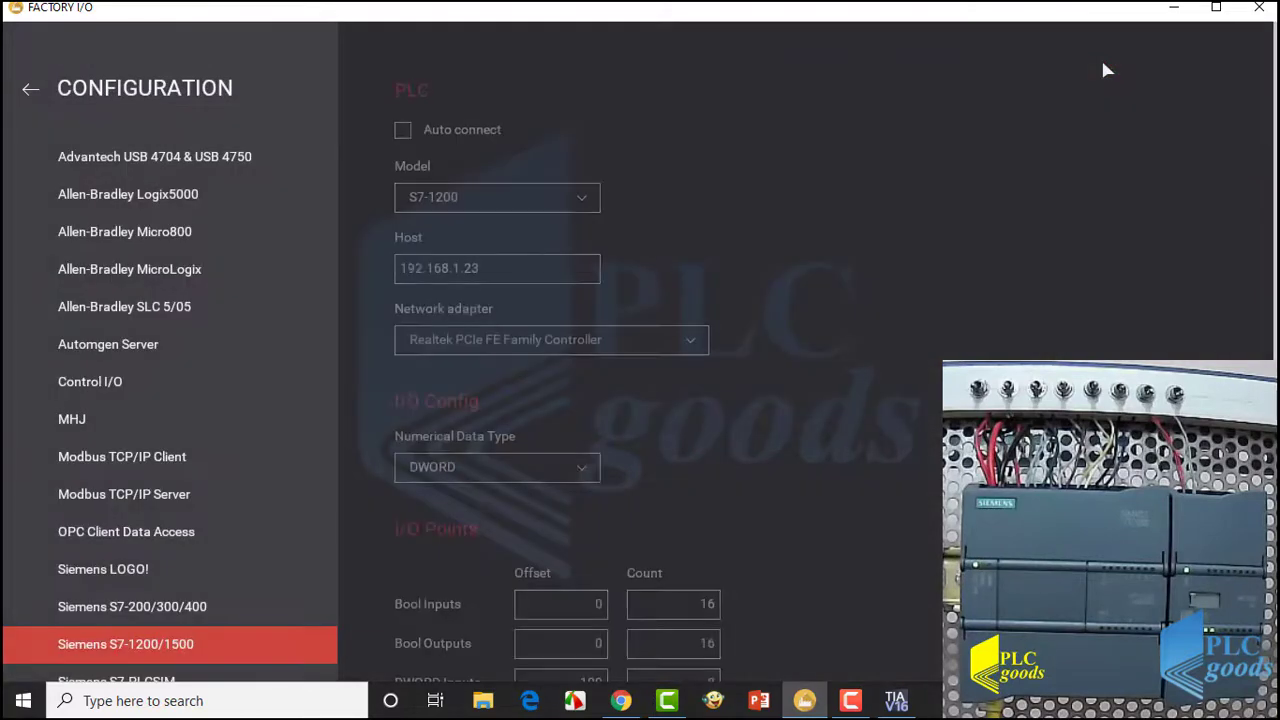
click(513, 200)
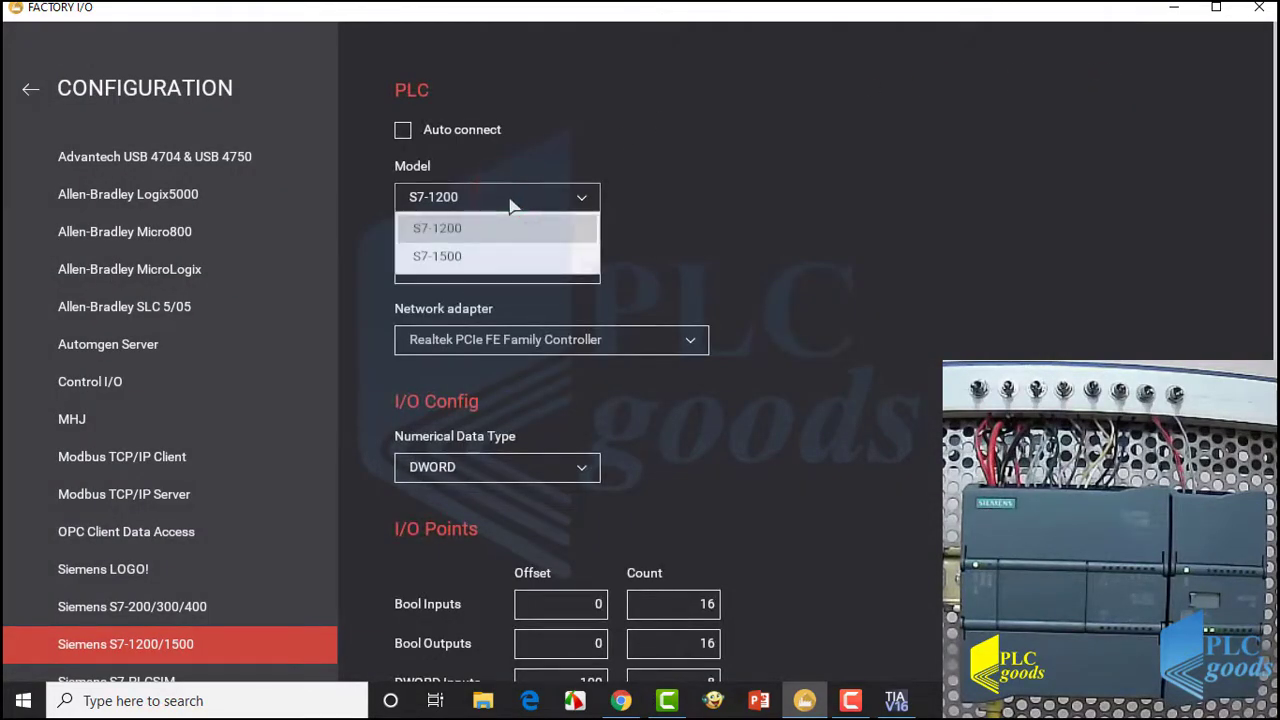
click(476, 229)
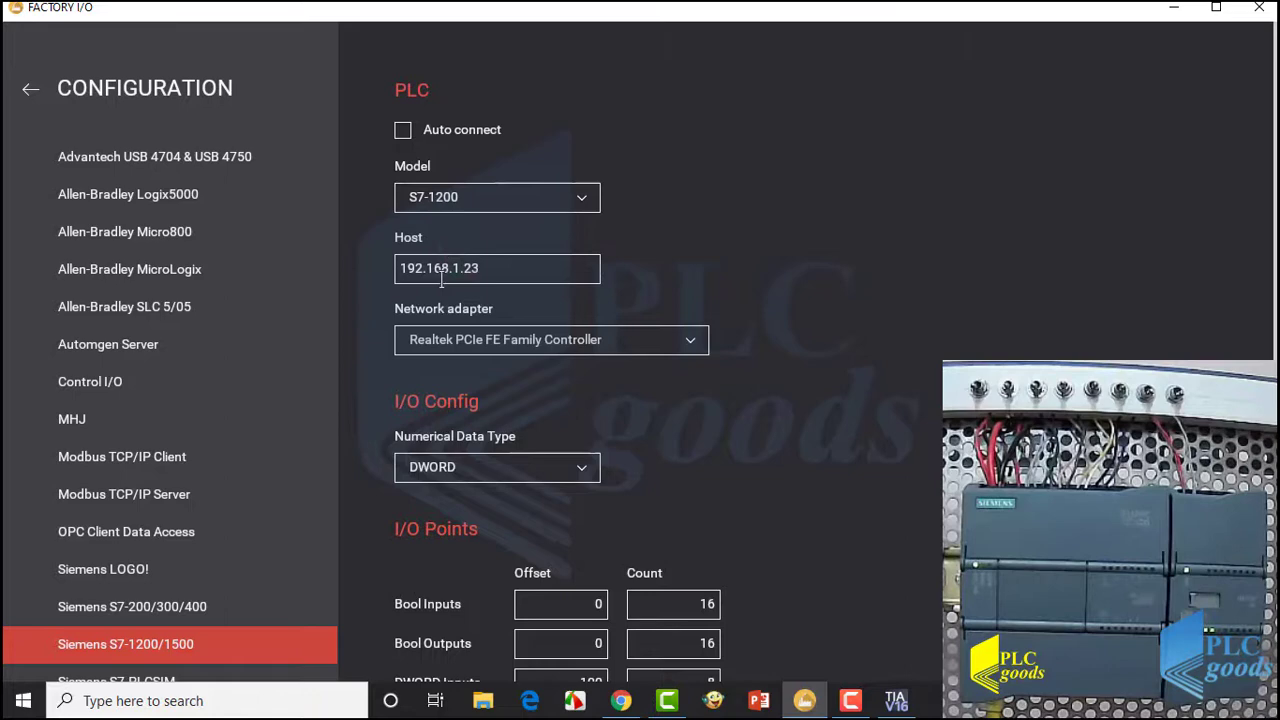
click(501, 266)
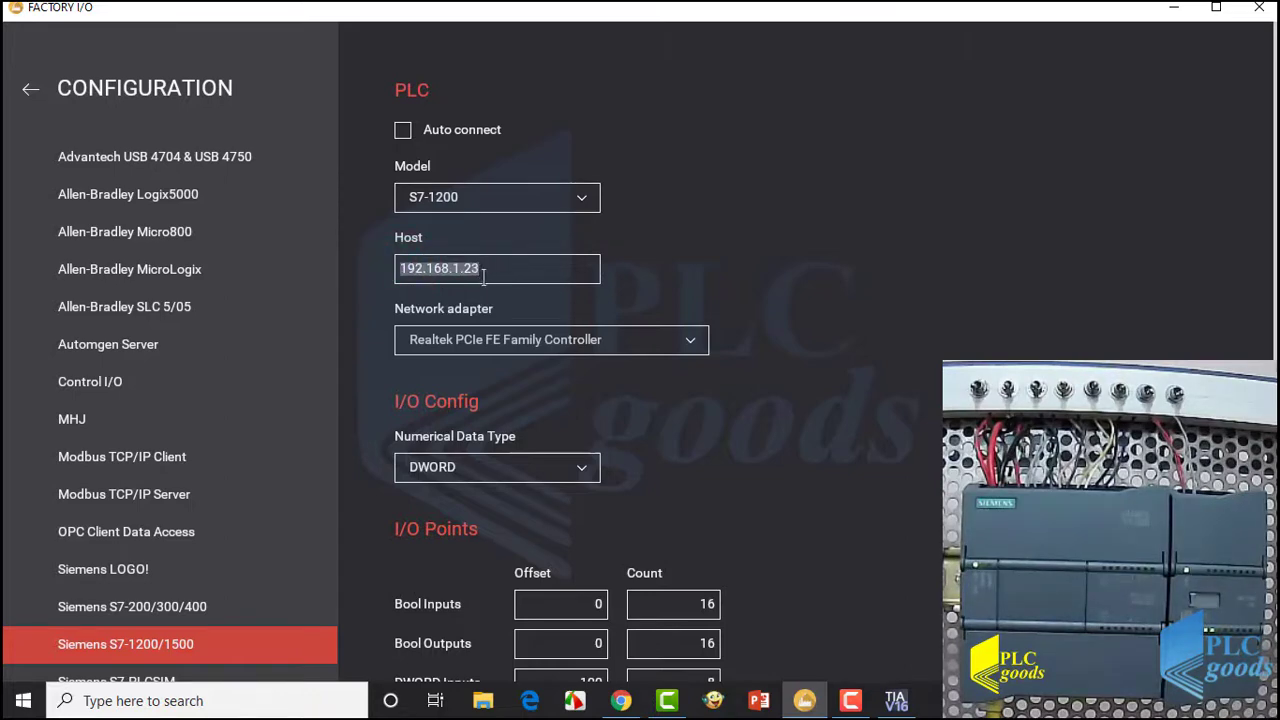
click(34, 91)
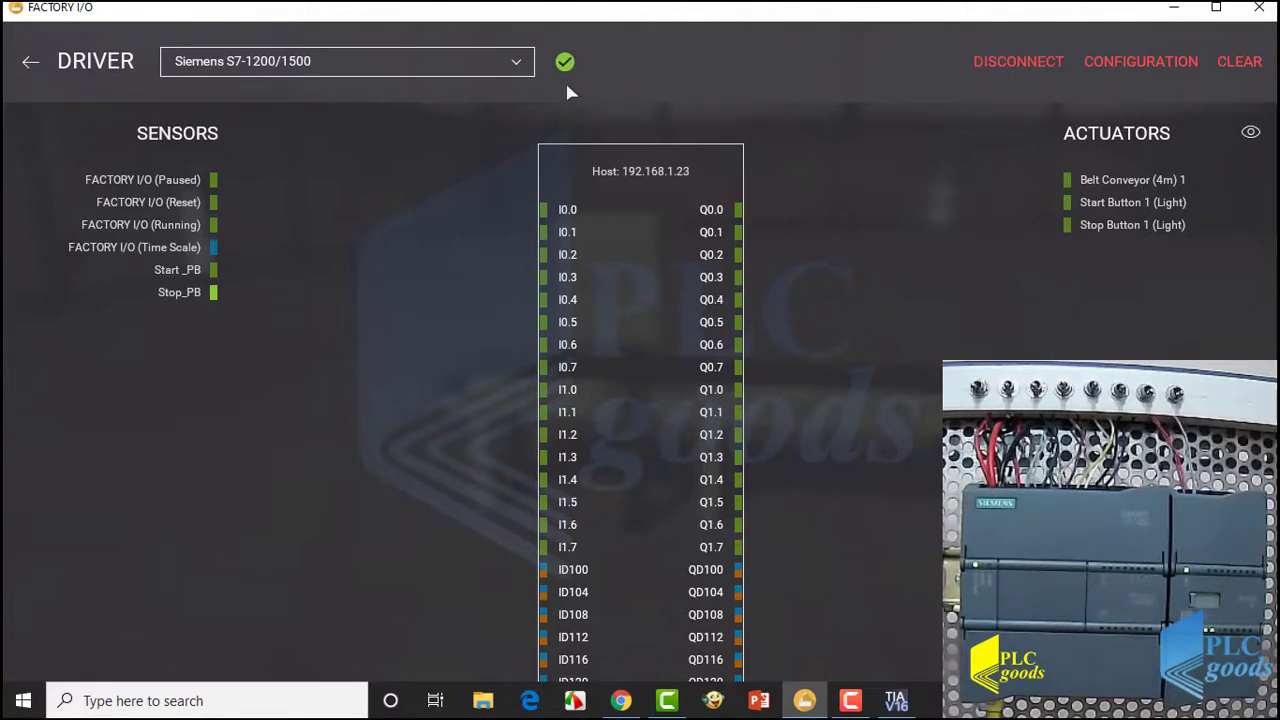
key(alt+Tab)
key(alt+Tab)
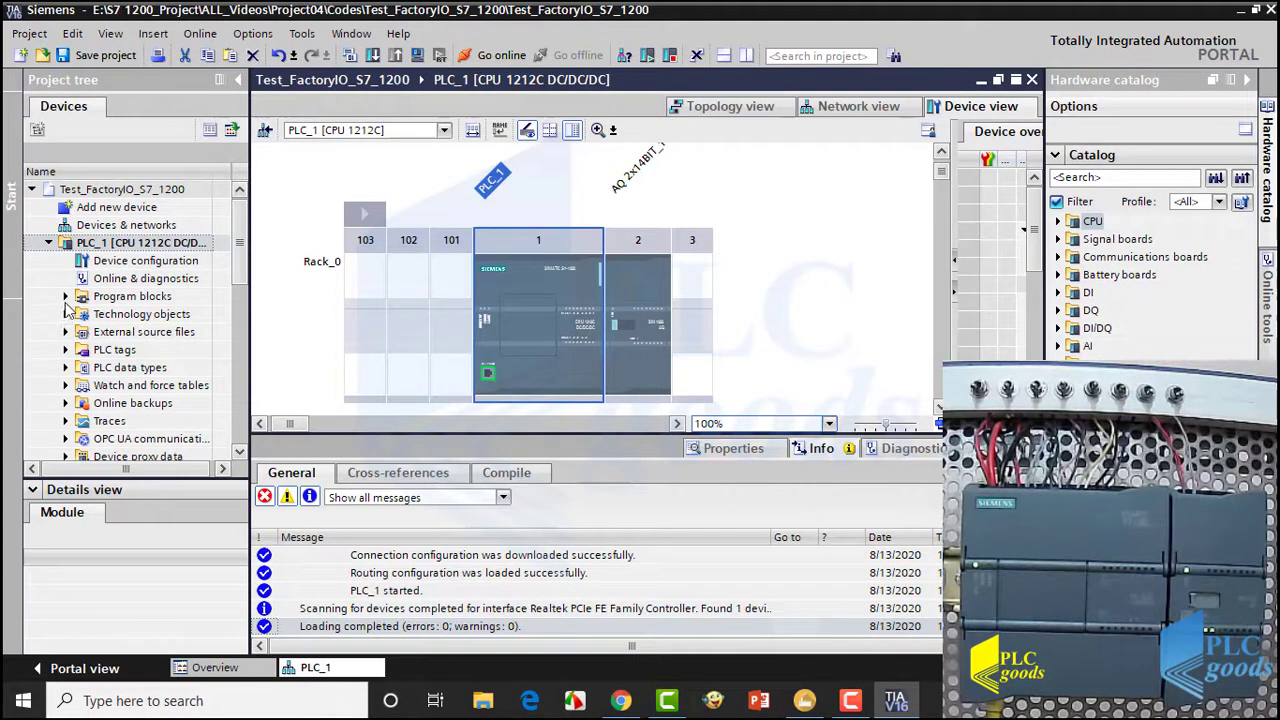
Open the Main [OB1] block from PLC_1's program blocks.
click(68, 282)
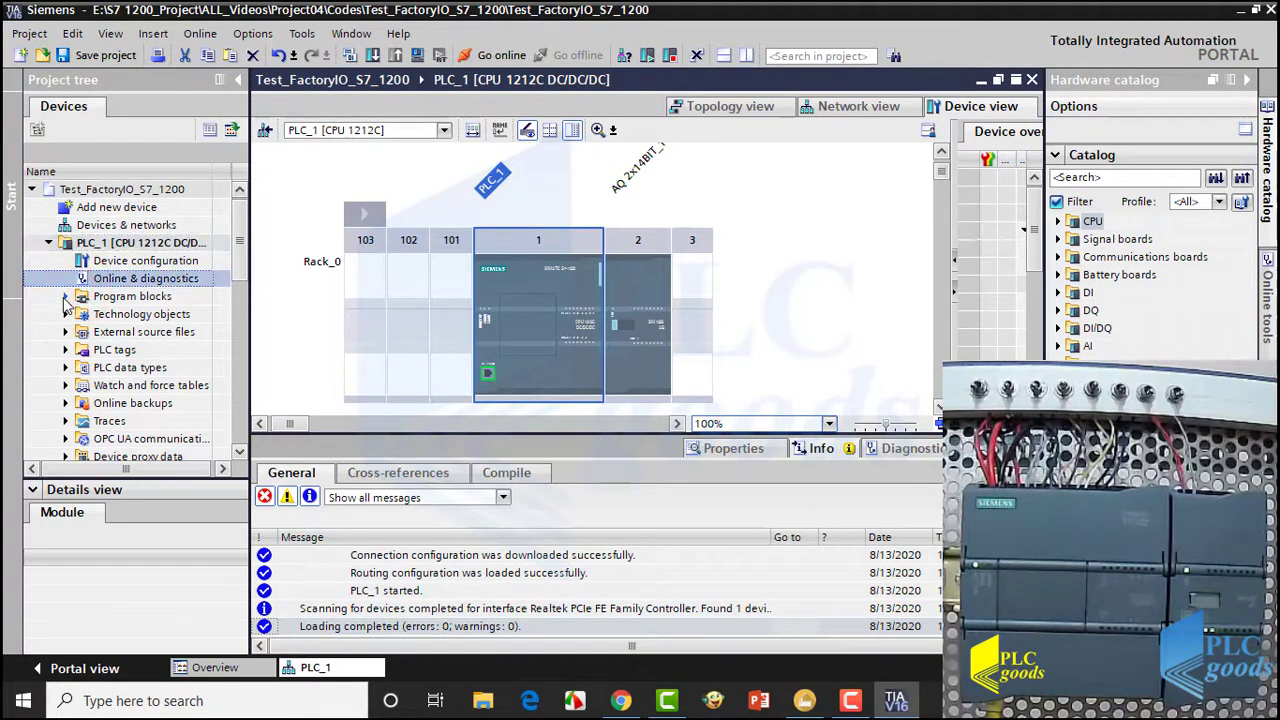
click(66, 297)
click(122, 333)
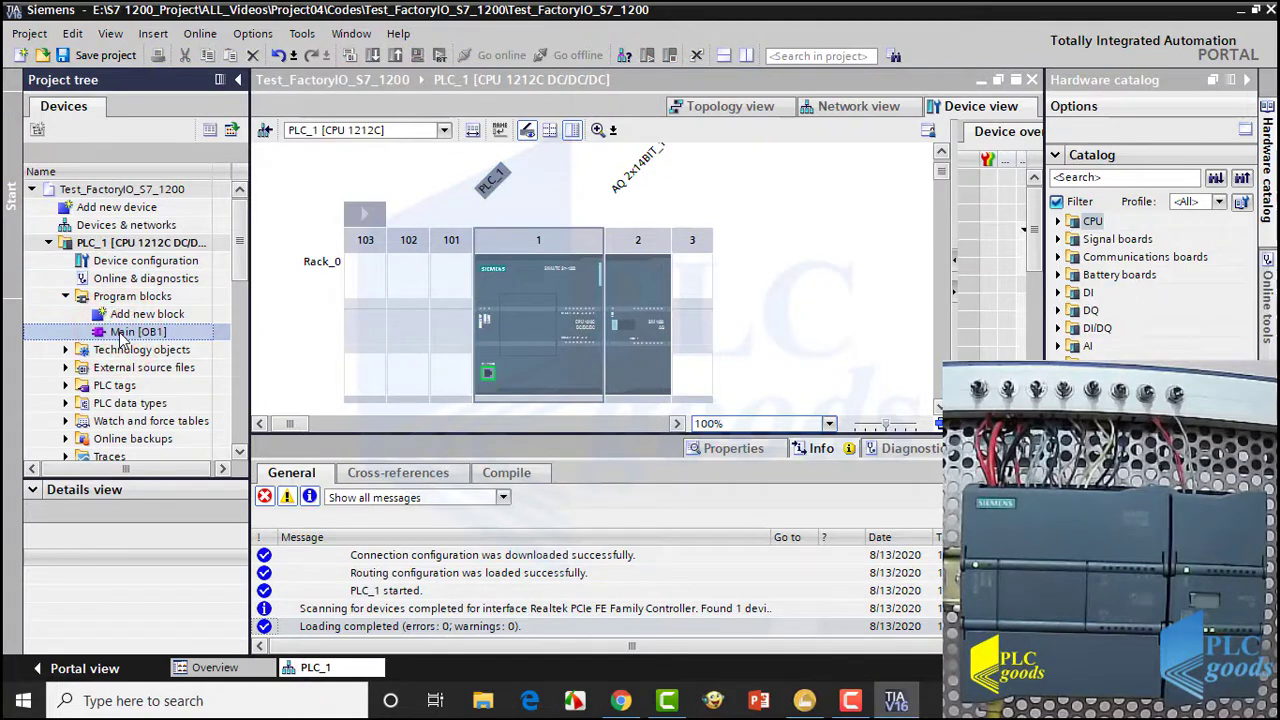
double_click(122, 333)
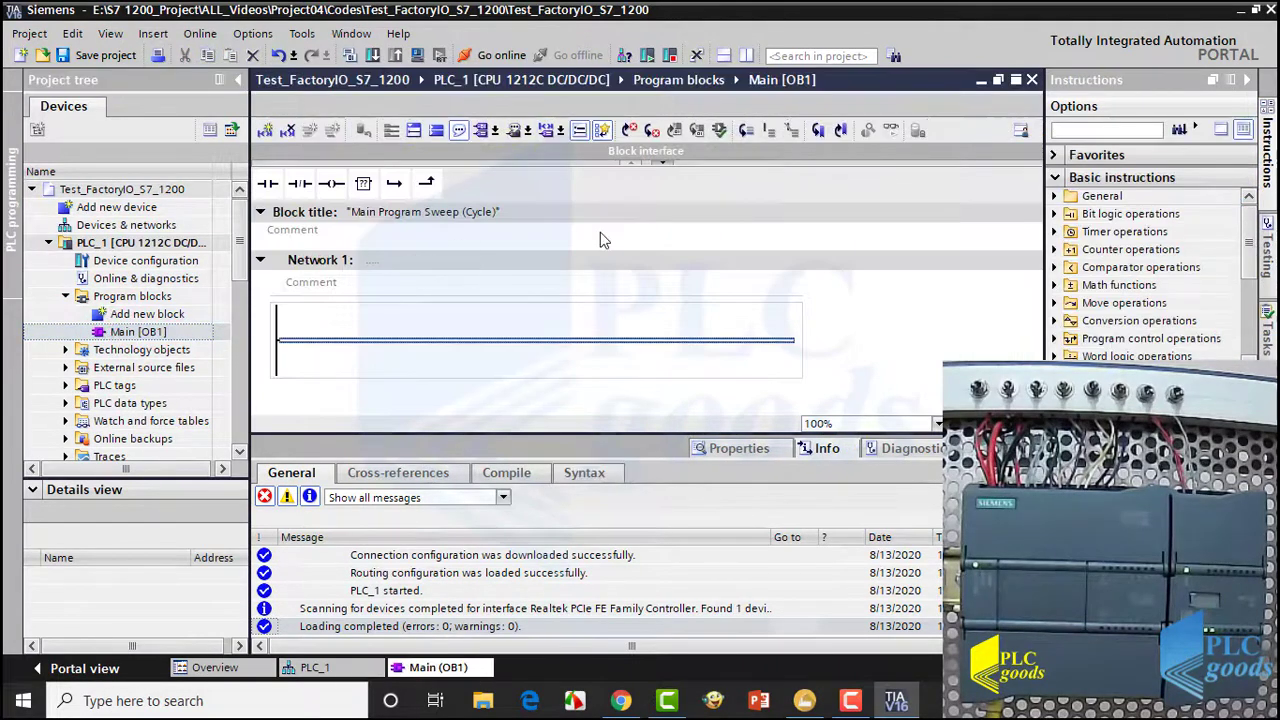
Place an SR latch on Network 1 with a normally-open contact before its S input.
click(1054, 214)
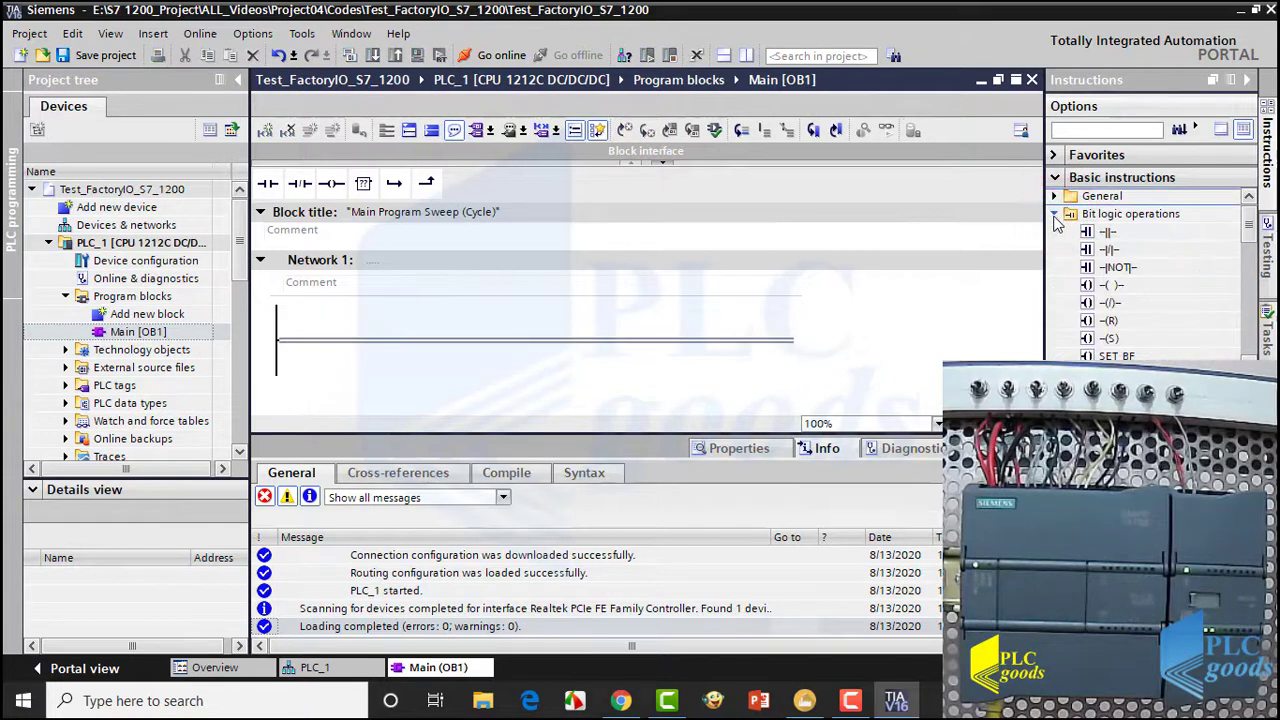
drag(1251, 233, 1256, 252)
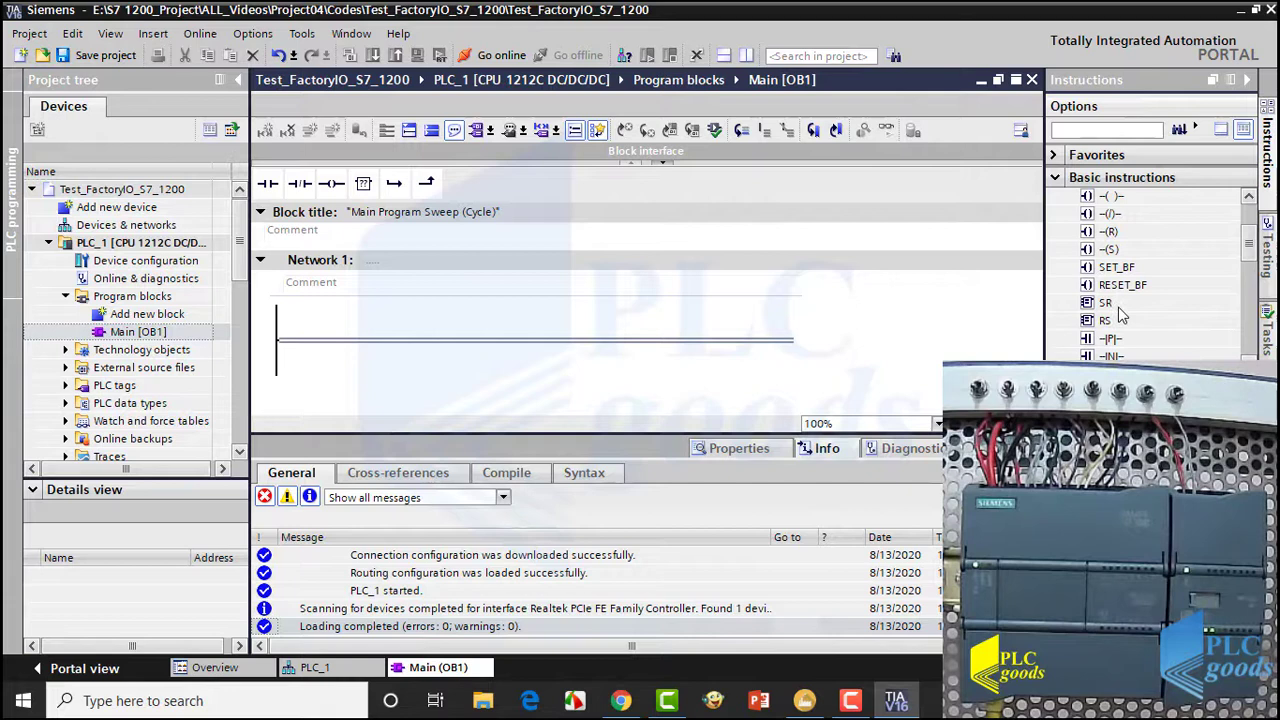
drag(1110, 305, 538, 342)
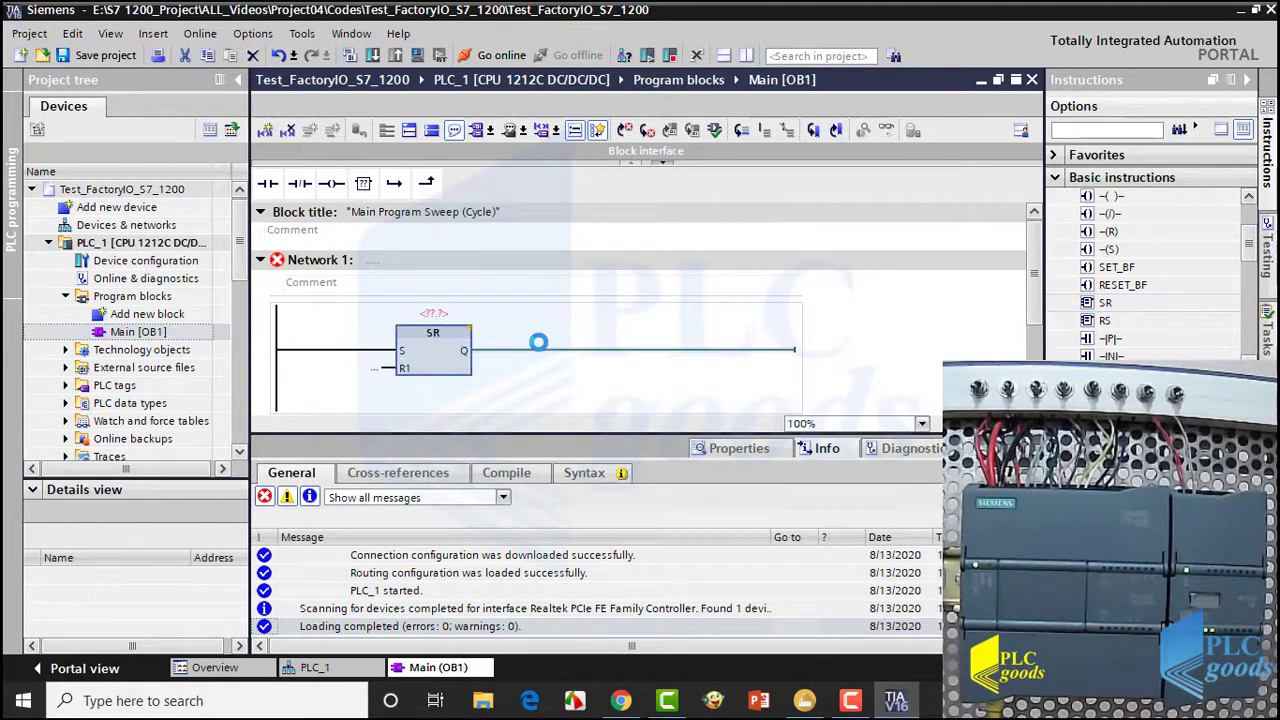
click(355, 349)
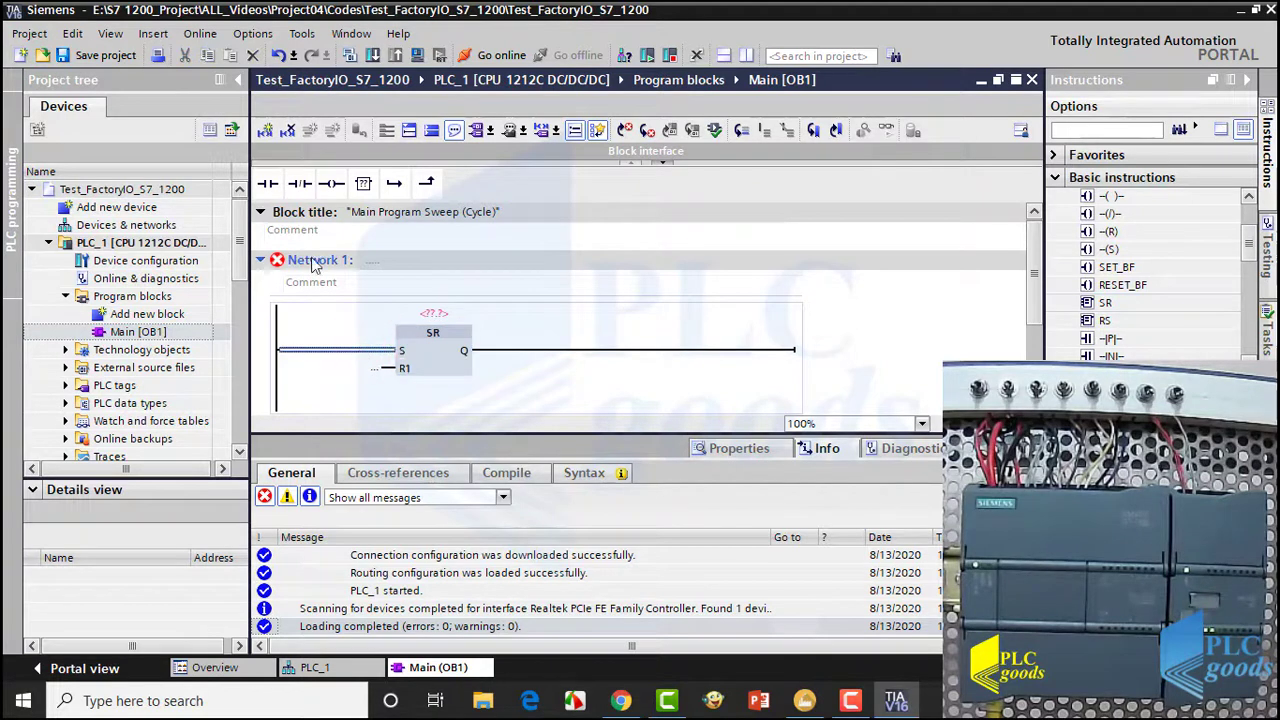
drag(267, 183, 337, 358)
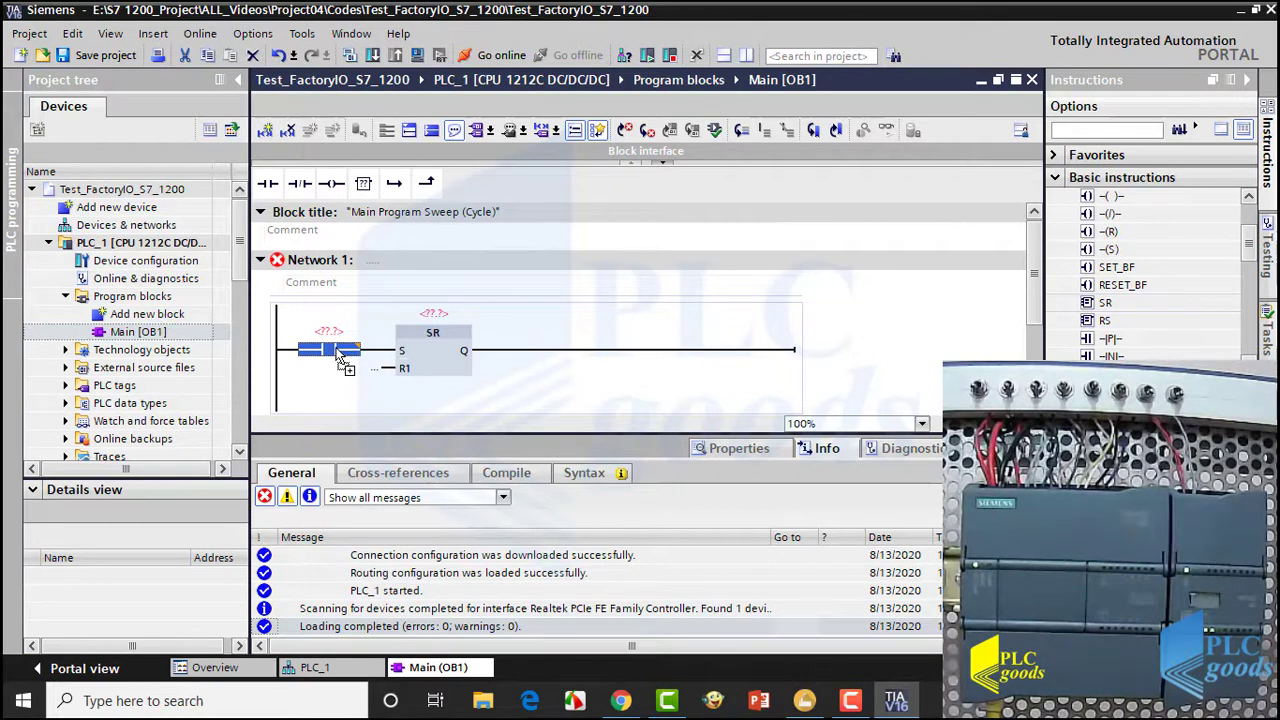
drag(337, 355, 337, 352)
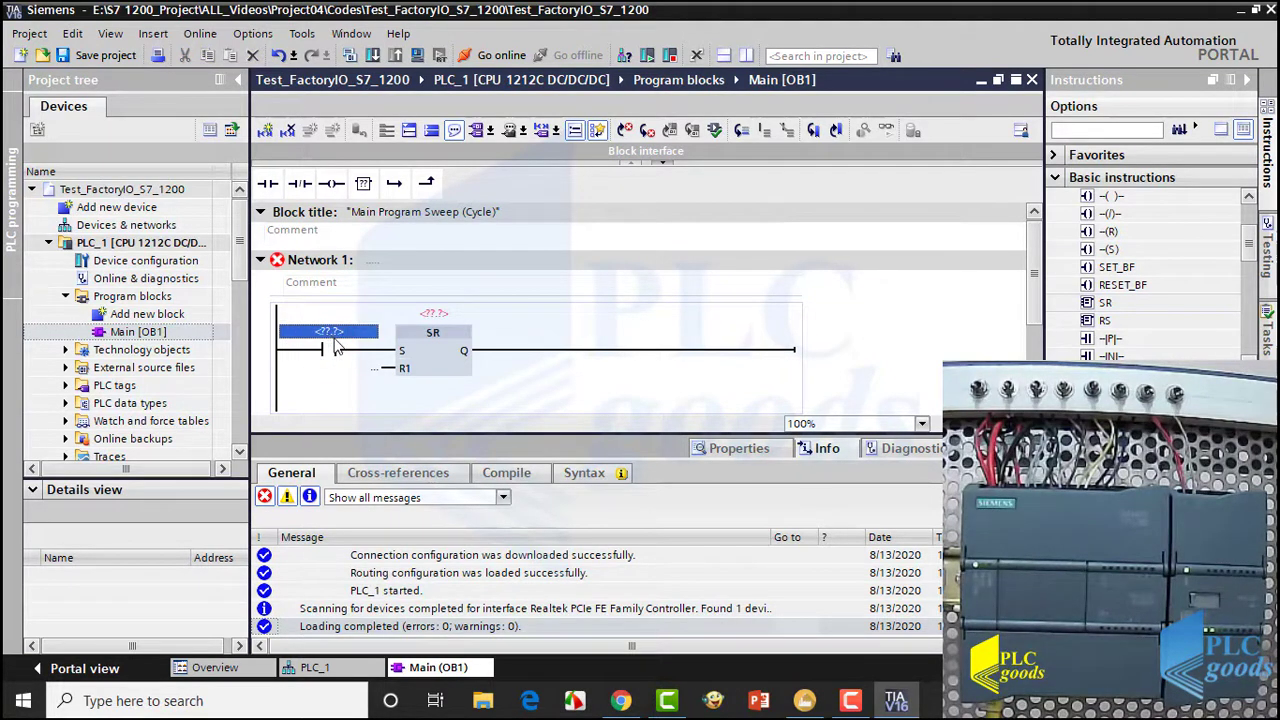
At 200% device-view zoom, assign the %I0.0 input channel (Tag_1) to the set contact.
click(318, 667)
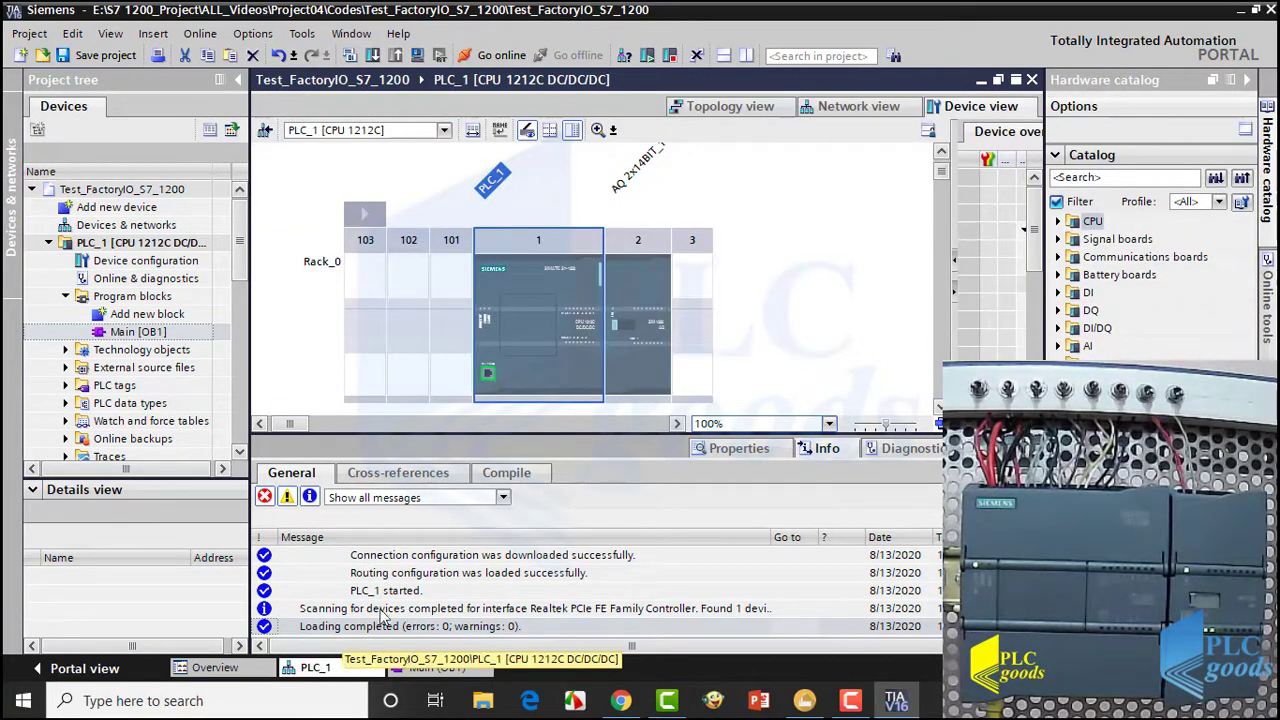
click(826, 425)
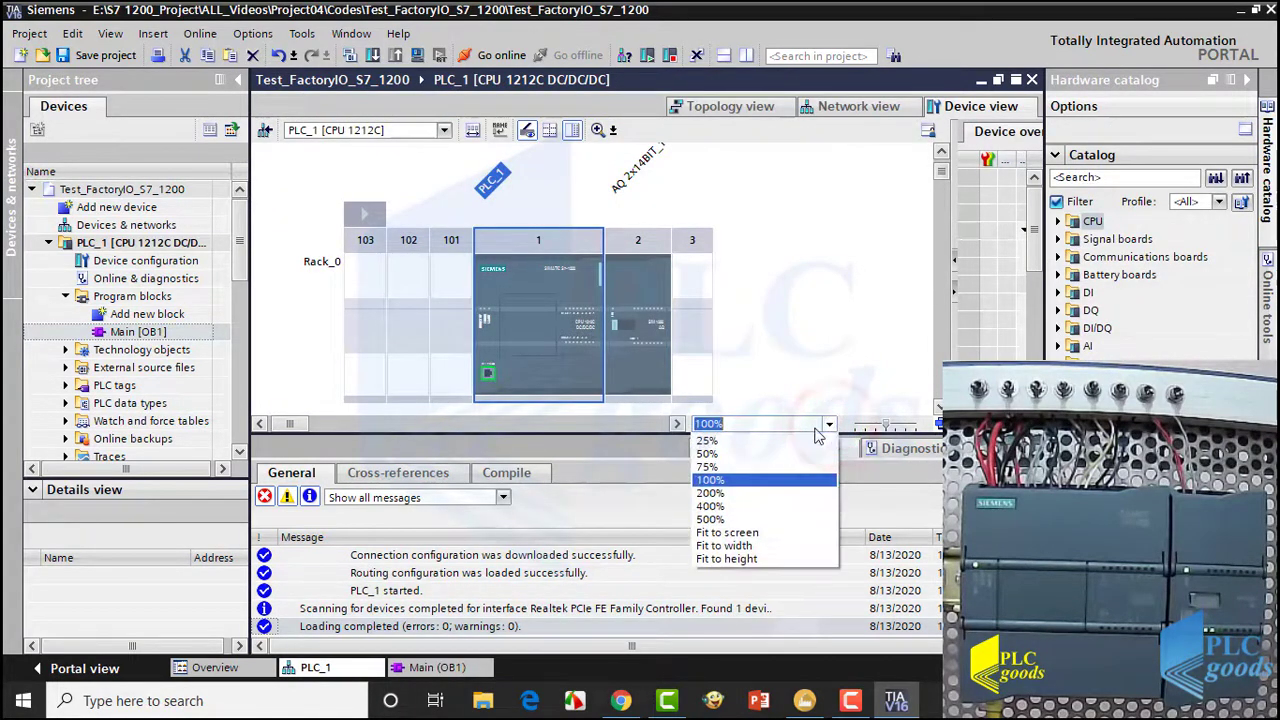
click(712, 492)
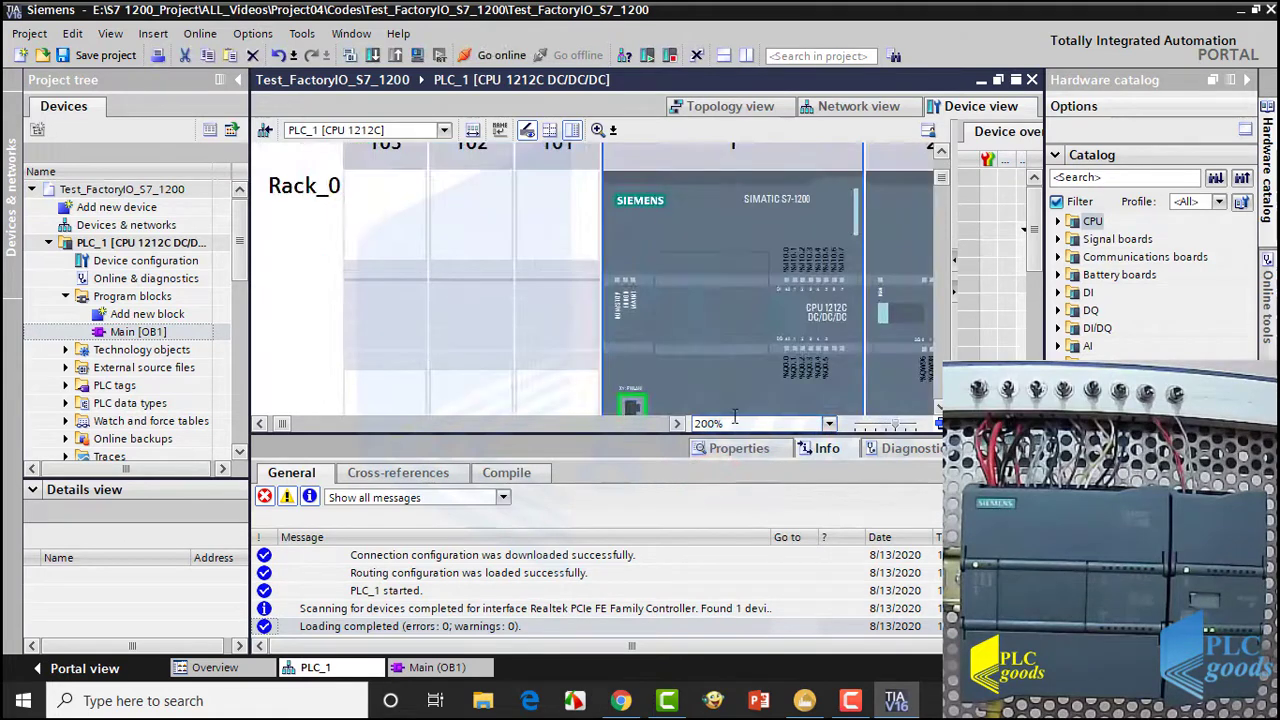
click(785, 262)
drag(783, 262, 333, 341)
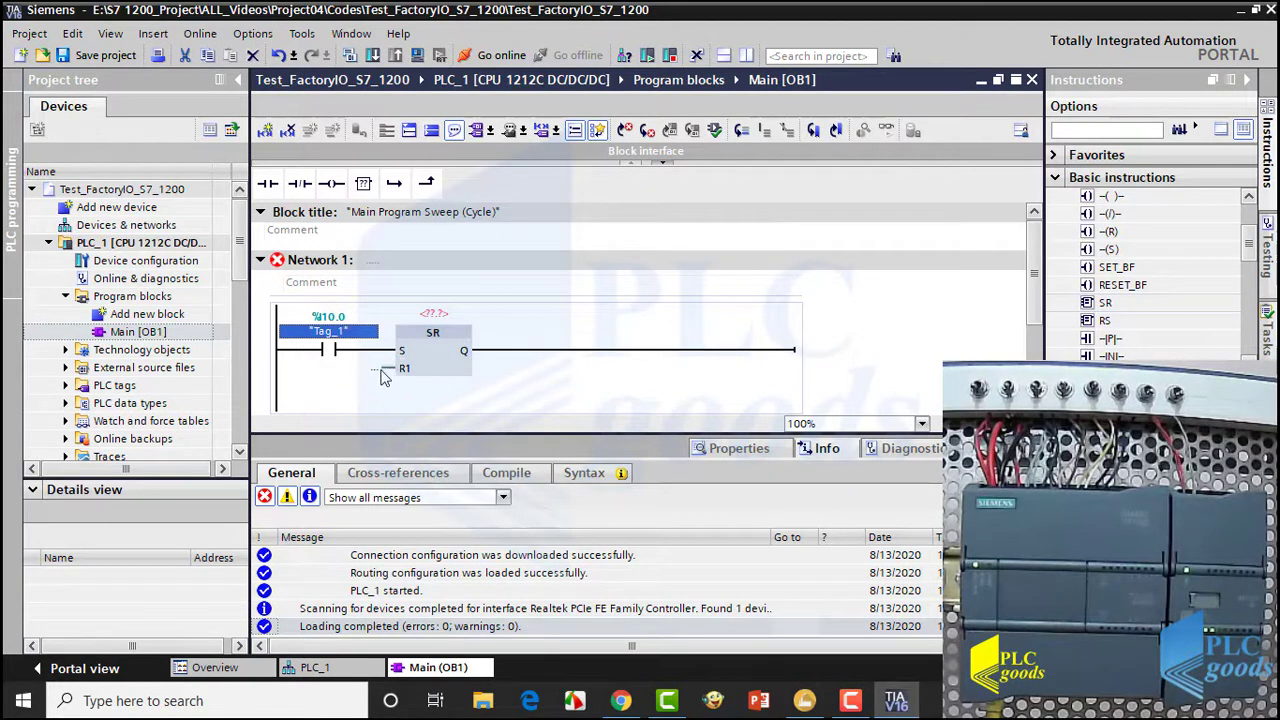
Add a second normally-open contact on the SR latch's R1 input.
click(390, 370)
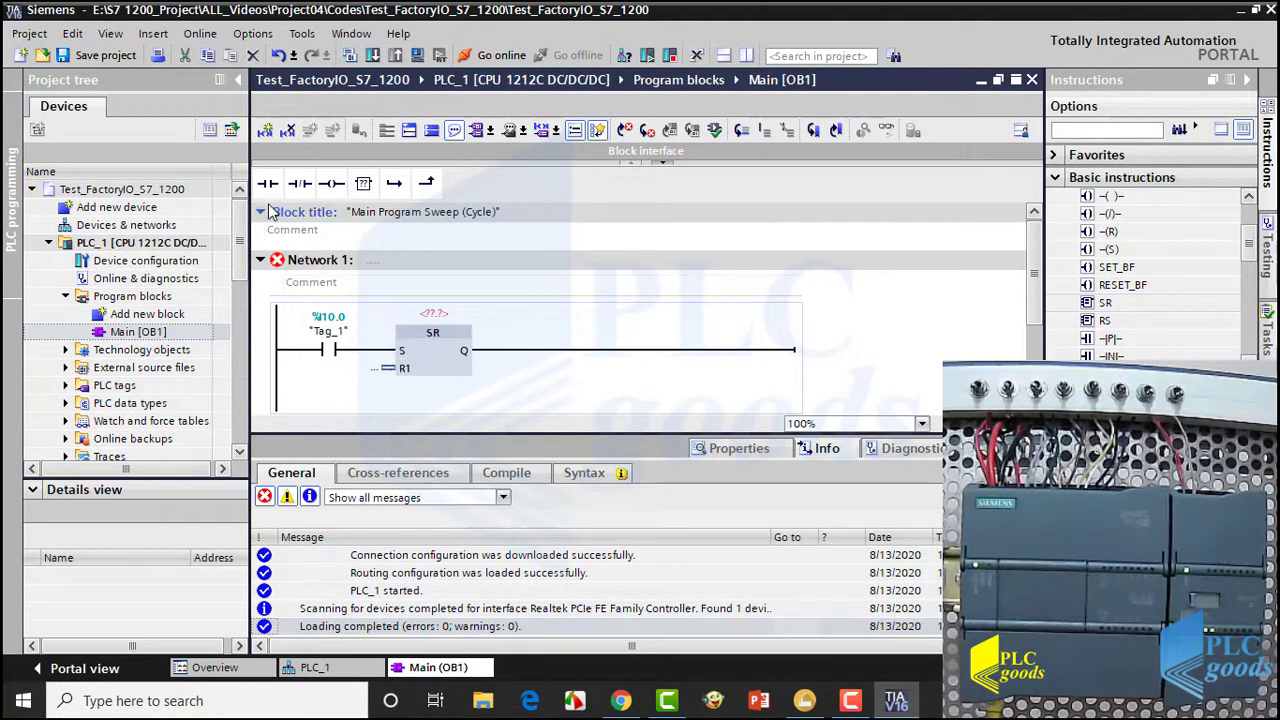
mouse_move(272, 185)
mouse_down()
mouse_move(343, 366)
mouse_move(390, 373)
mouse_up()
click(327, 387)
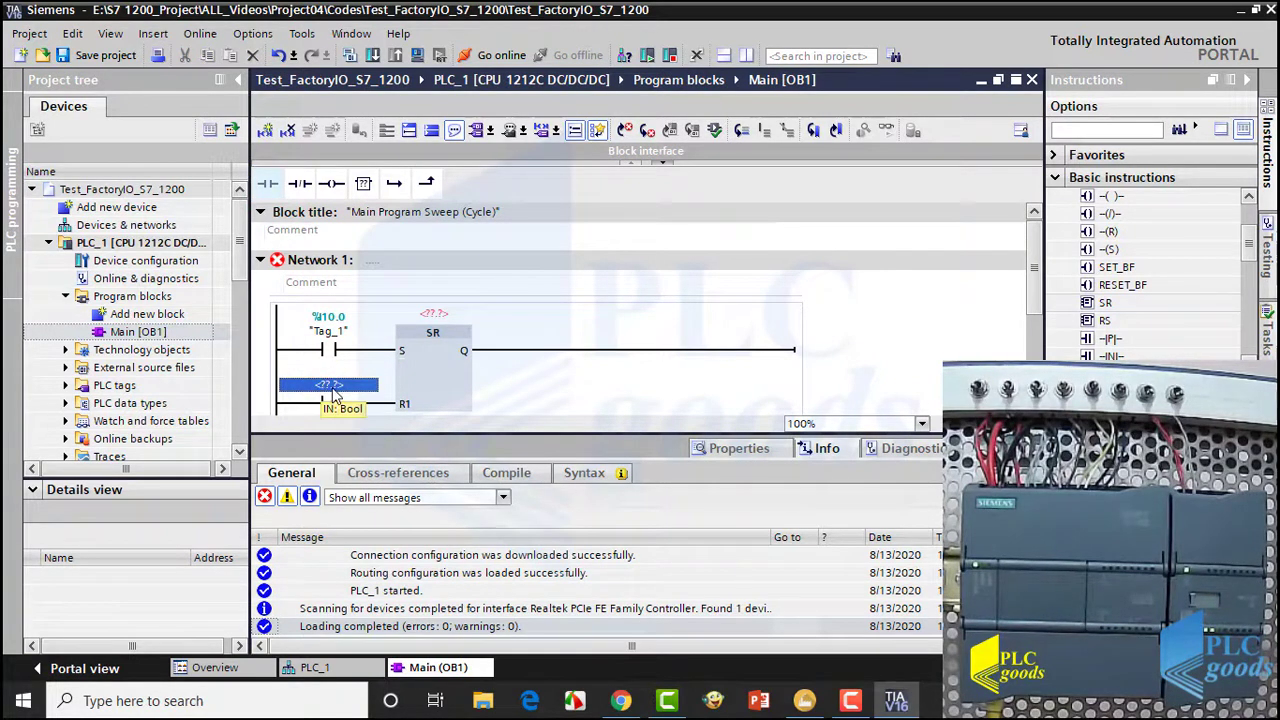
click(348, 667)
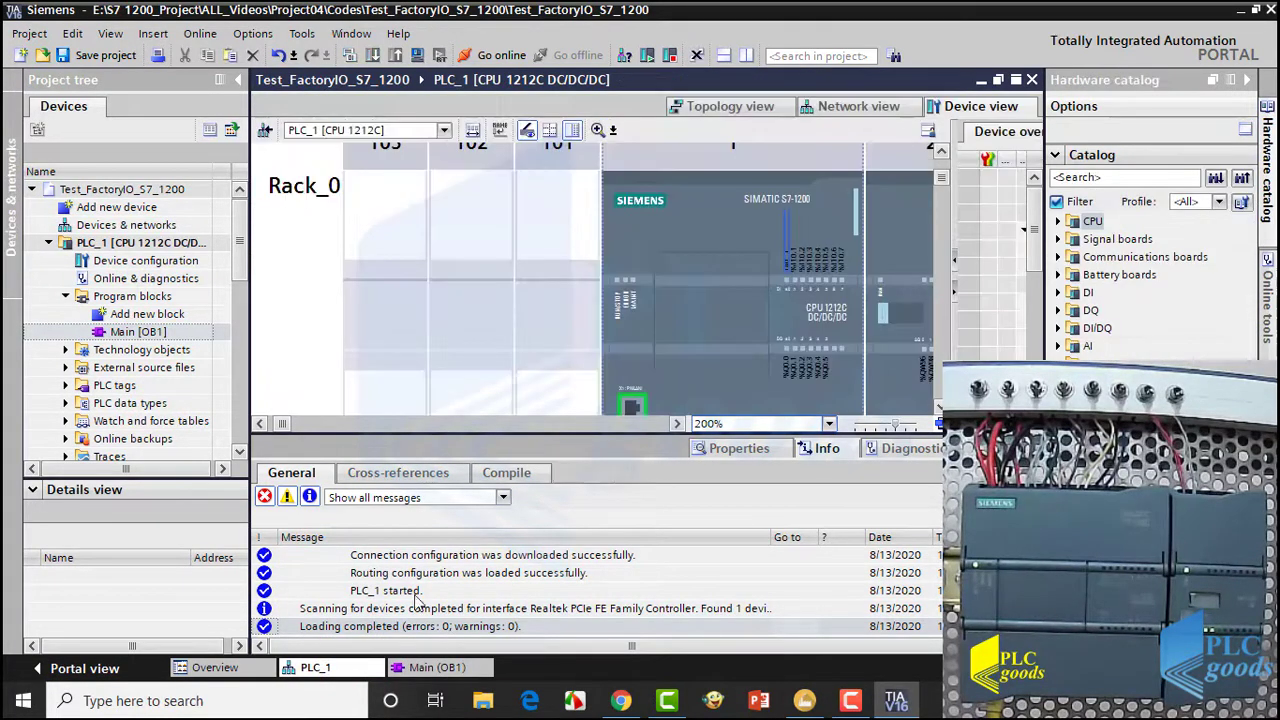
click(793, 263)
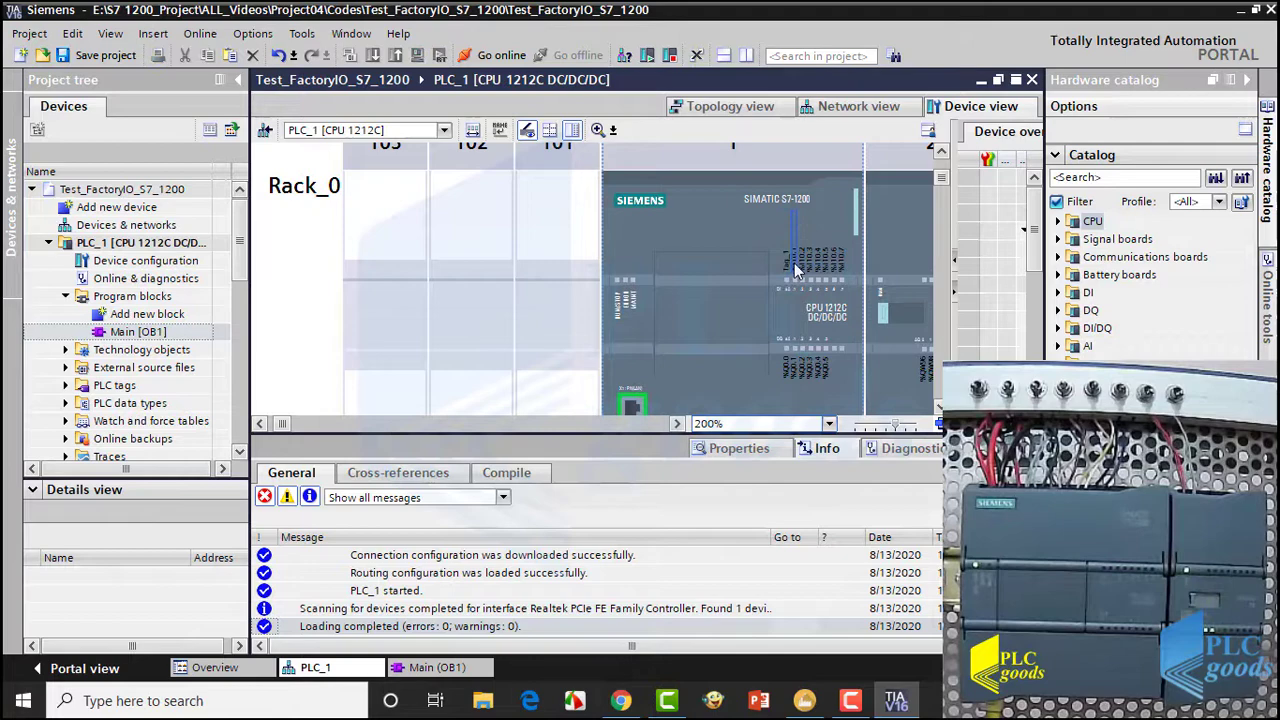
Drag Stop_PB onto the I0.1 slot in Factory I/O's driver and return to TIA Portal.
key(alt+Tab)
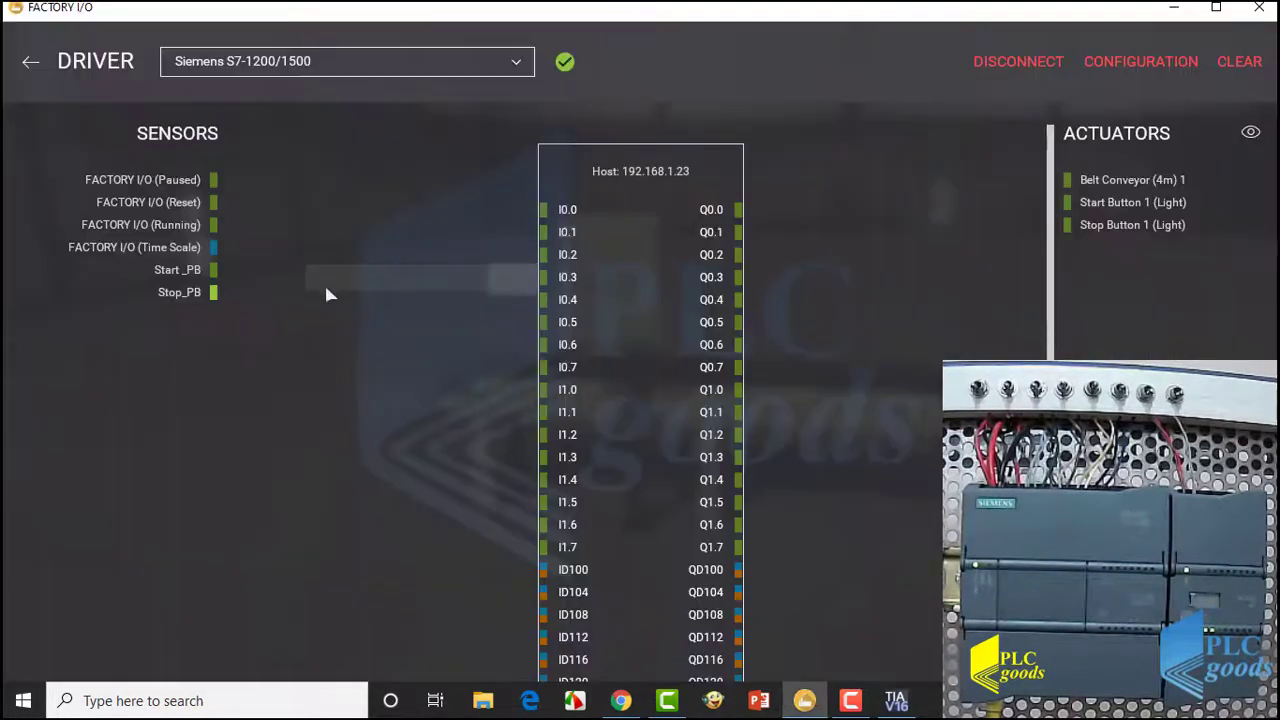
click(211, 296)
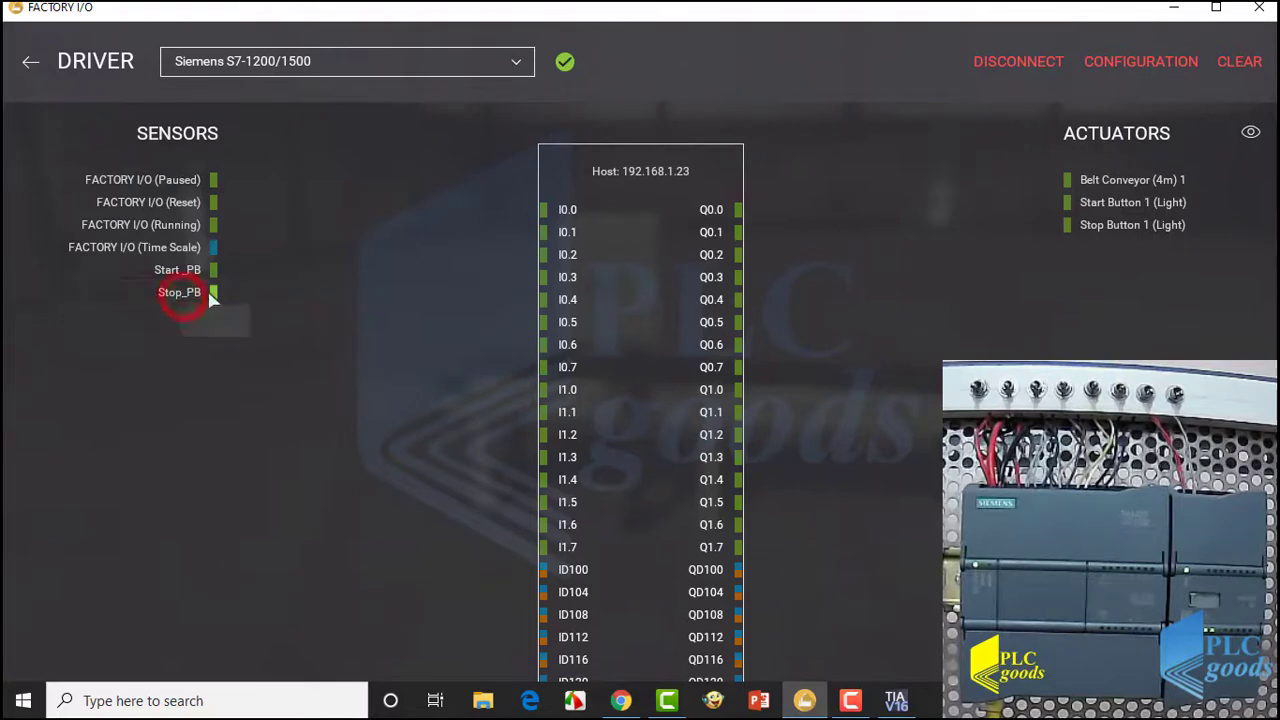
drag(211, 296, 485, 247)
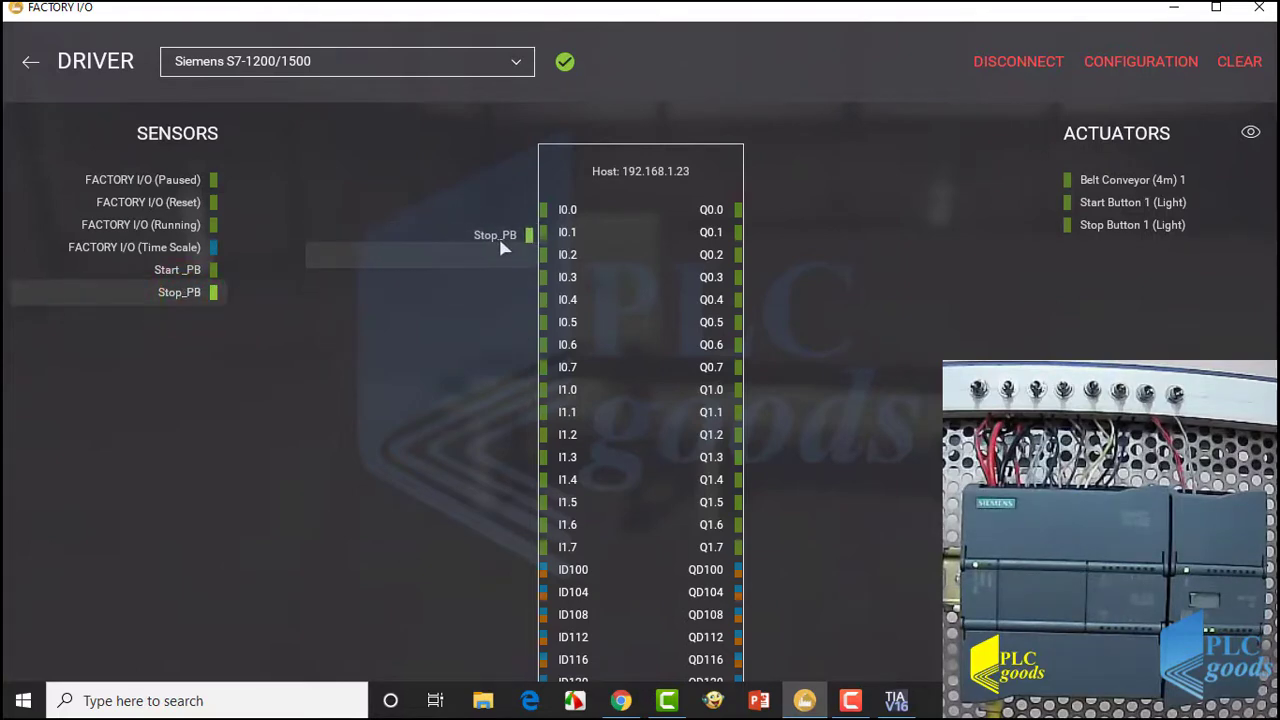
drag(503, 243, 503, 244)
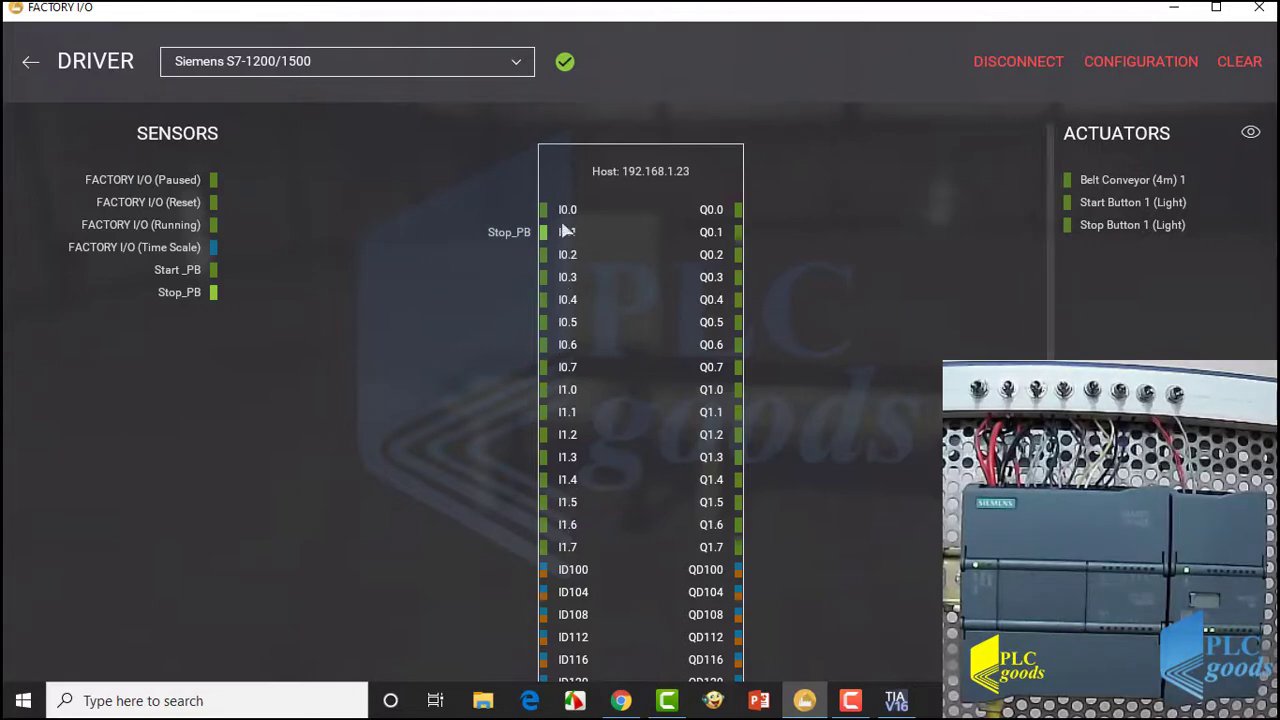
key(alt+Tab)
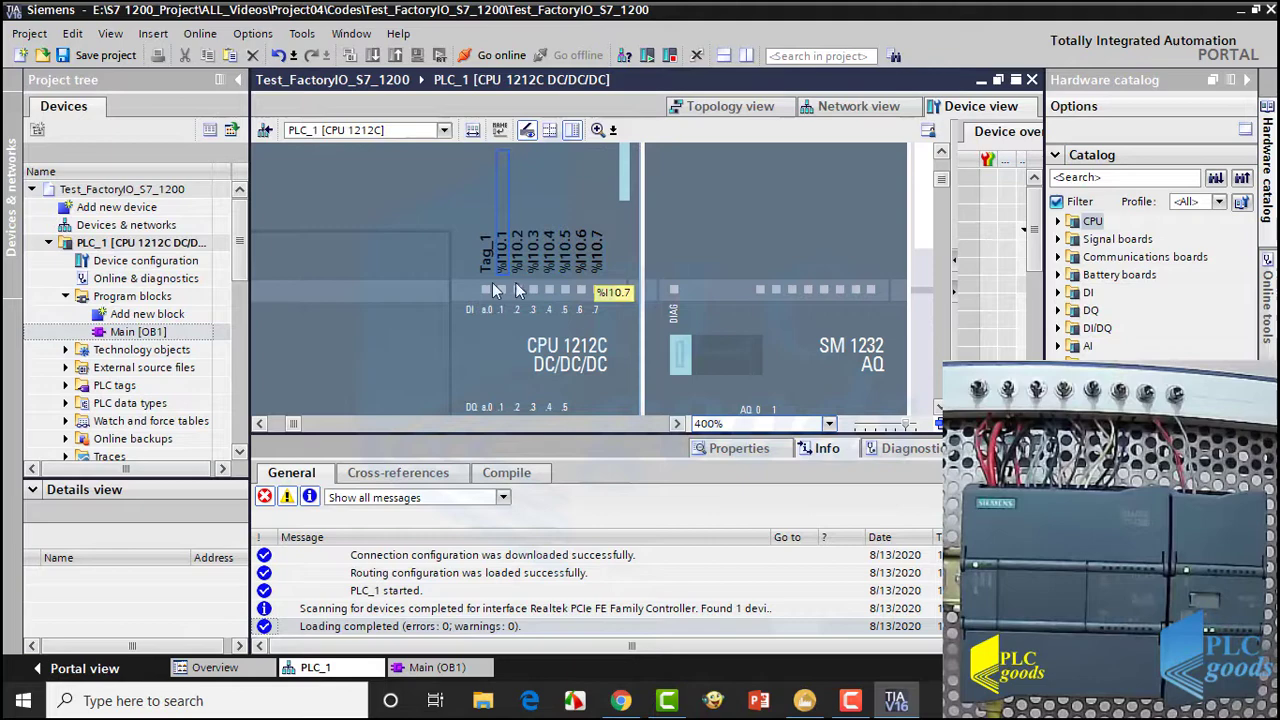
Open Main [OB1] and address the SR reset contact as %I0.1.
click(448, 667)
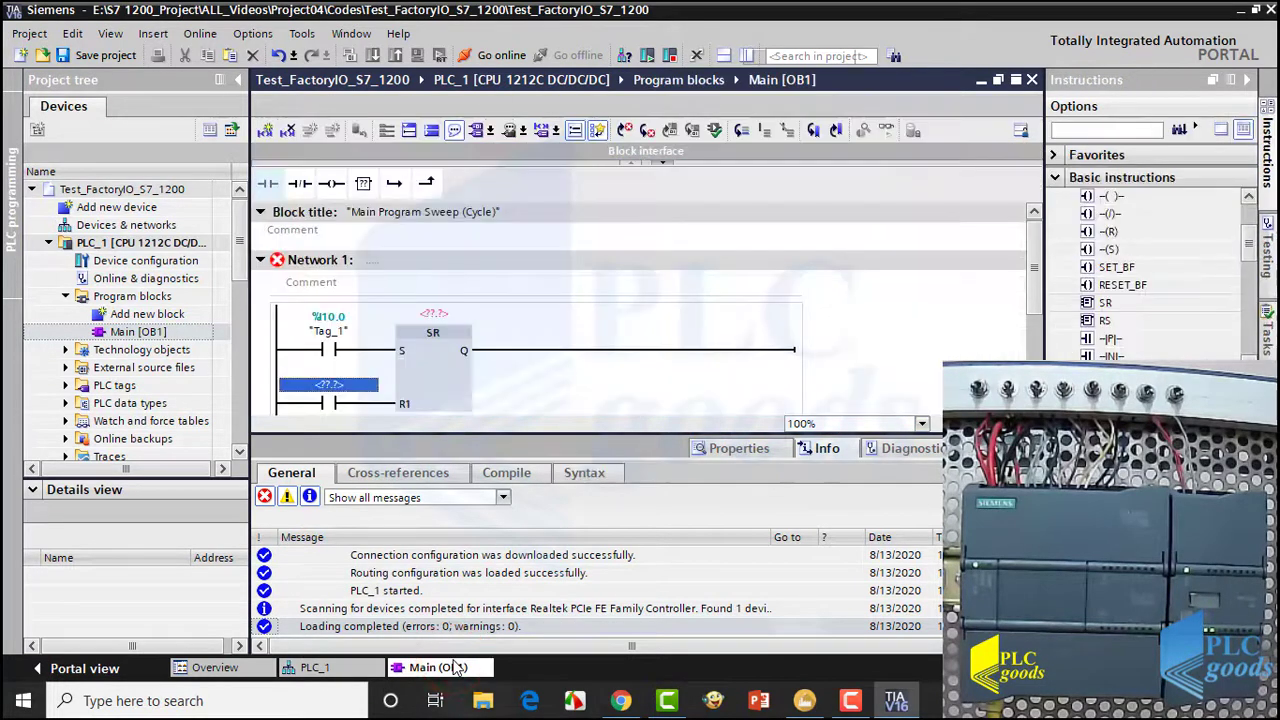
click(348, 388)
text(i0.1)
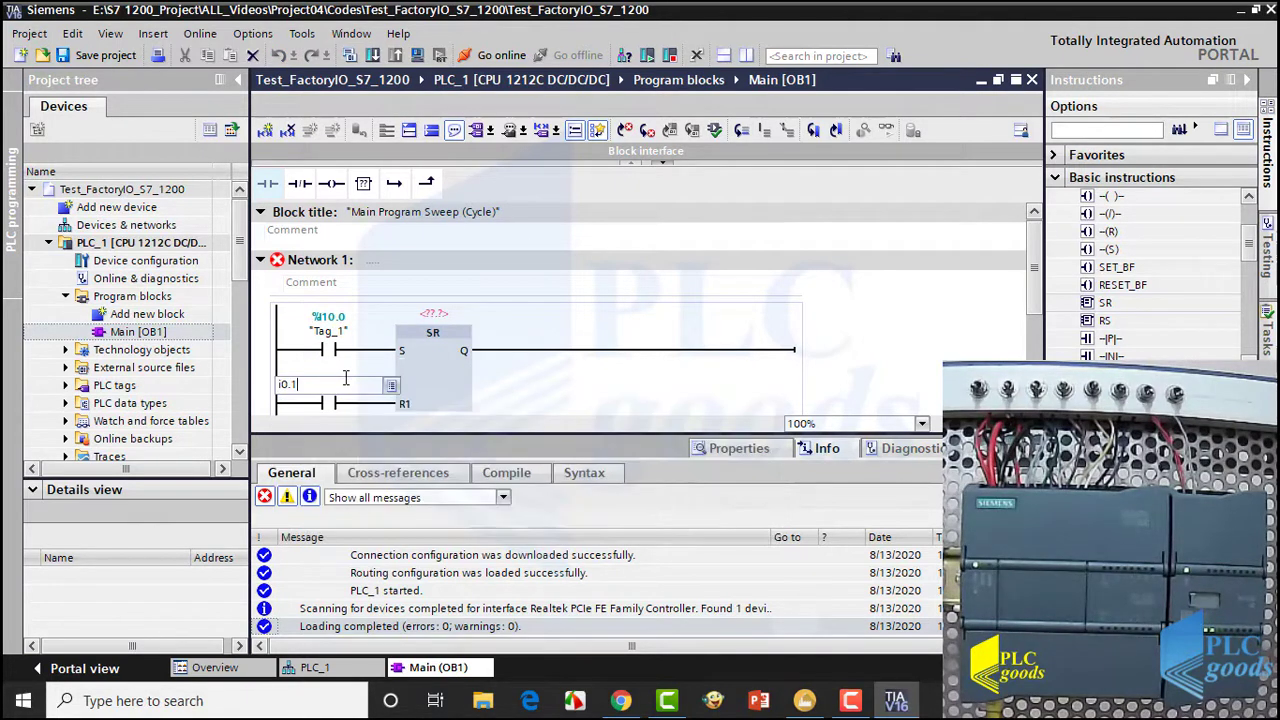
key(Return)
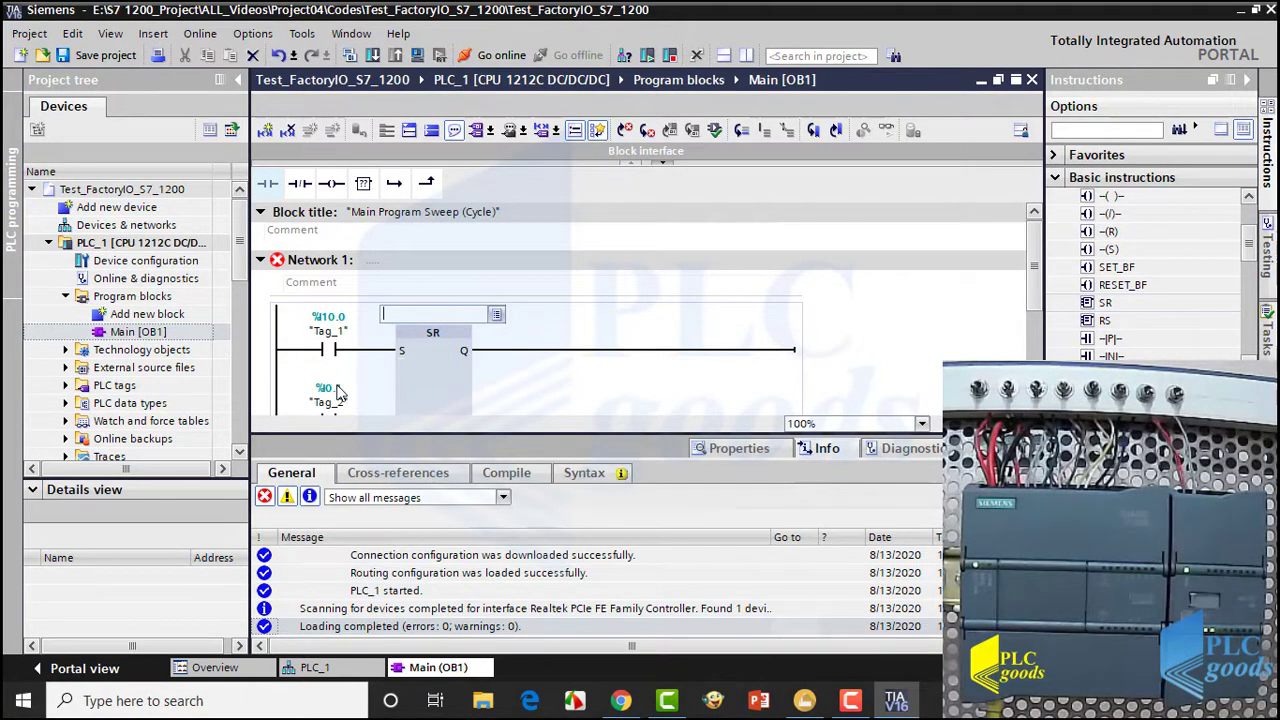
scroll(340, 390, down, 2)
scroll(330, 340, up, 1)
Rename the reset contact's Tag_2 to Stop_From_FactoryIO.
click(324, 300)
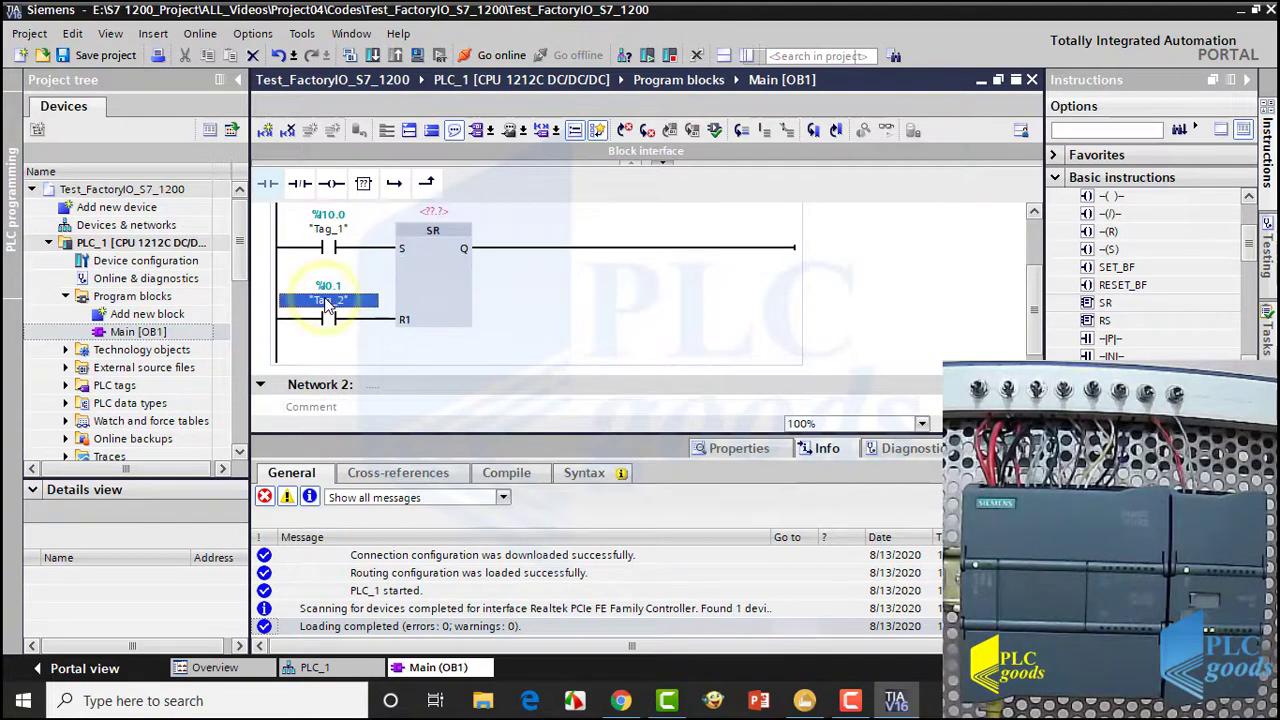
right_click(324, 302)
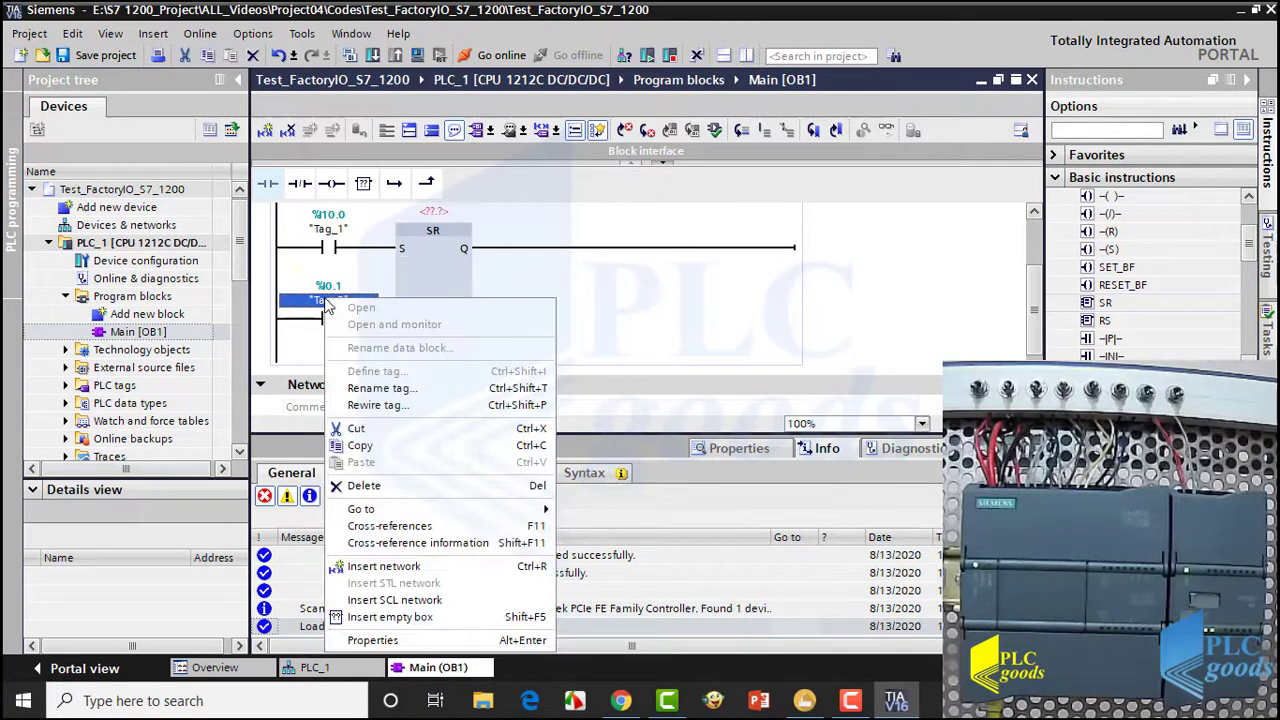
click(372, 393)
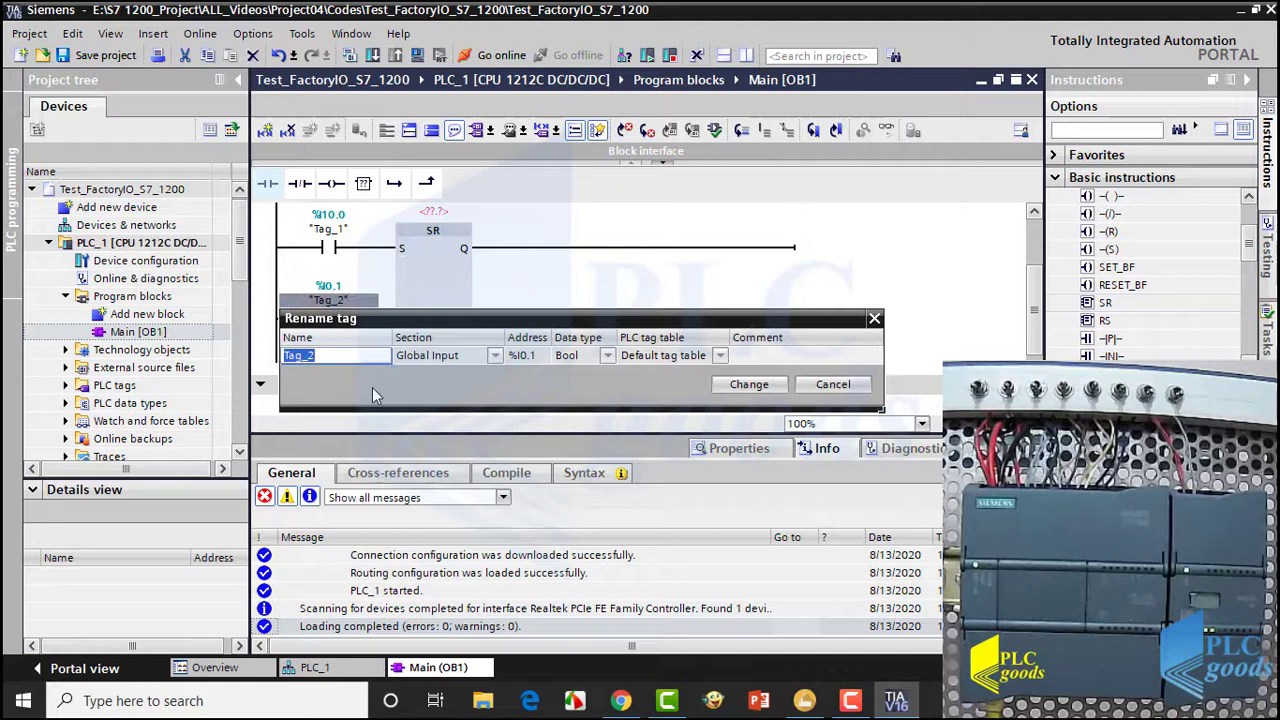
text(Stop)
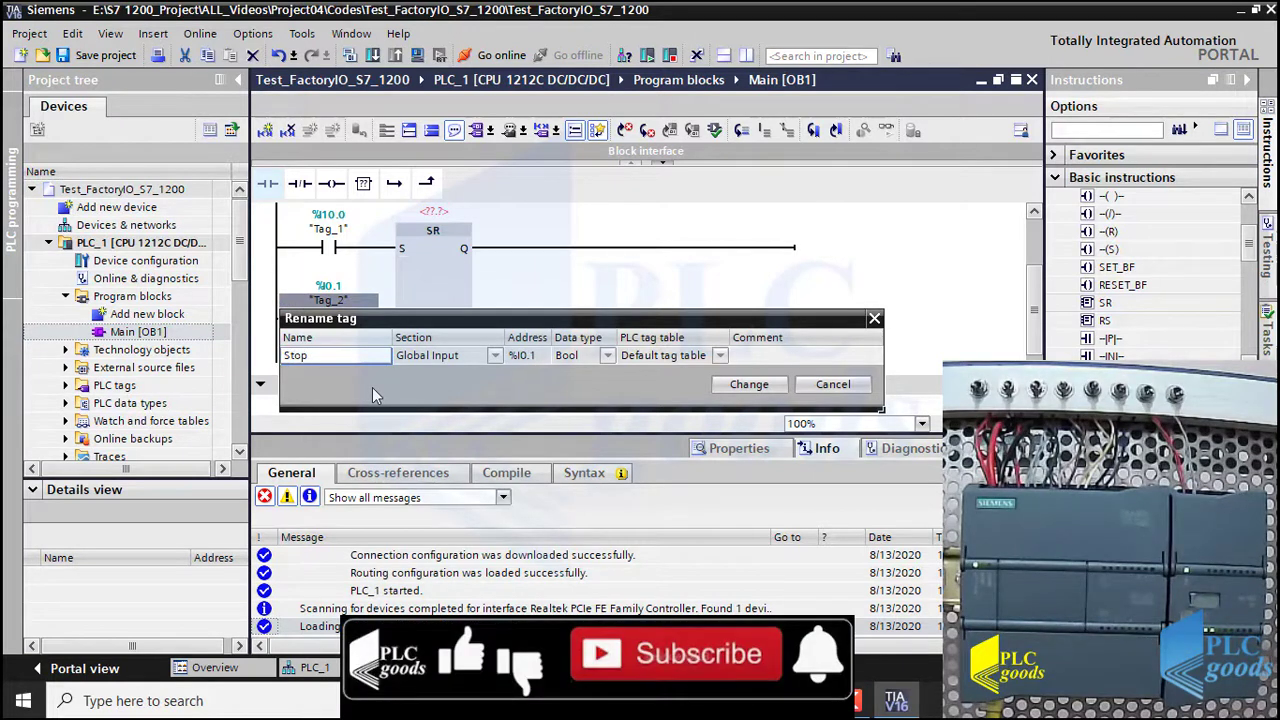
text(_Fro)
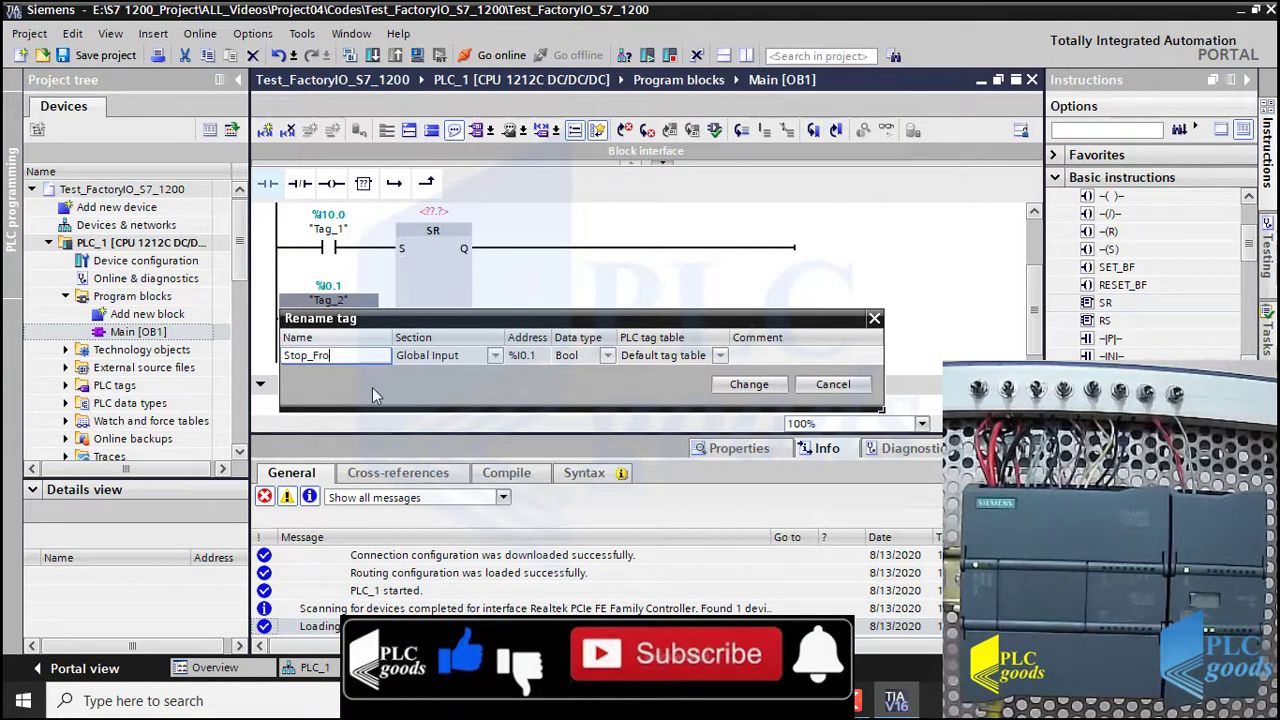
text(m_Factory)
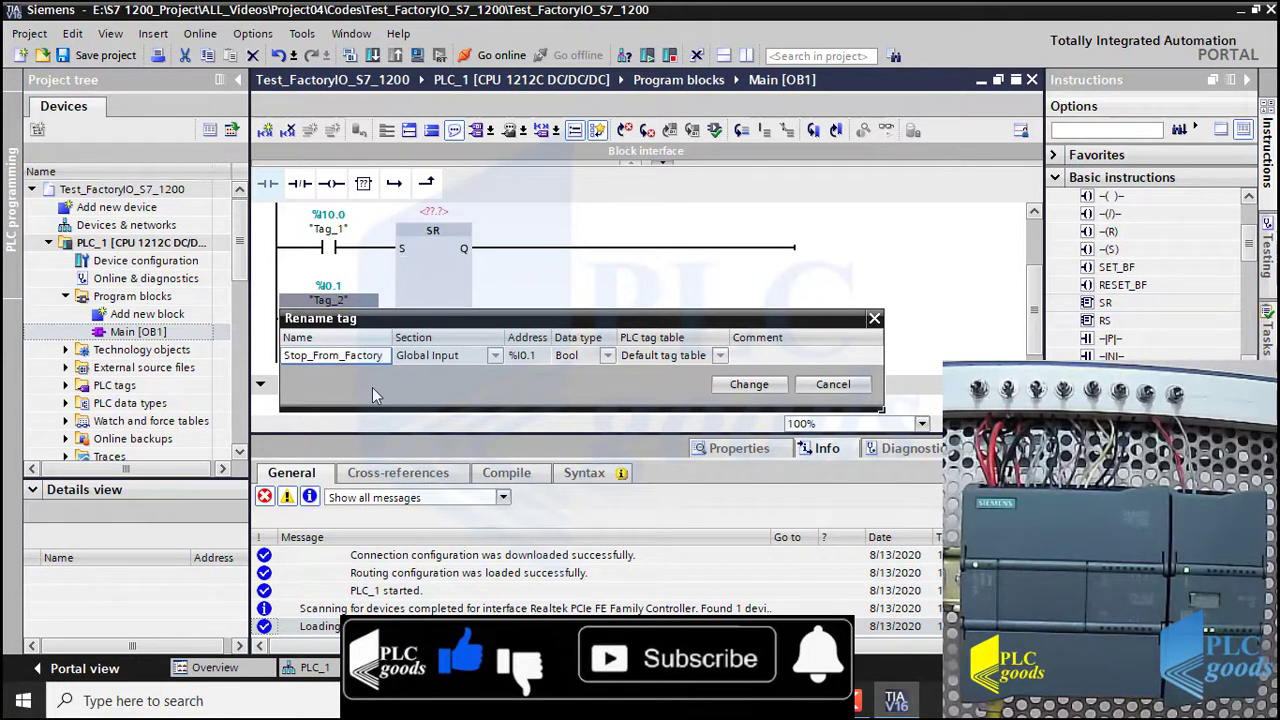
text(IO)
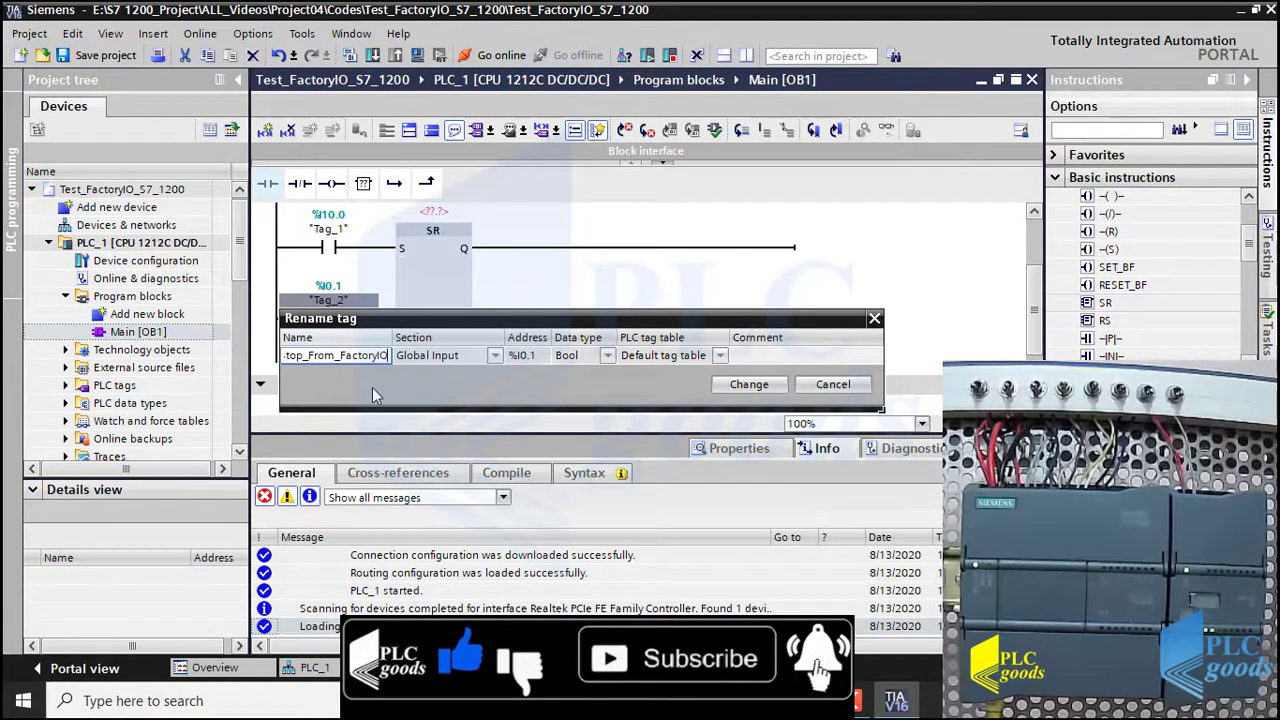
click(767, 390)
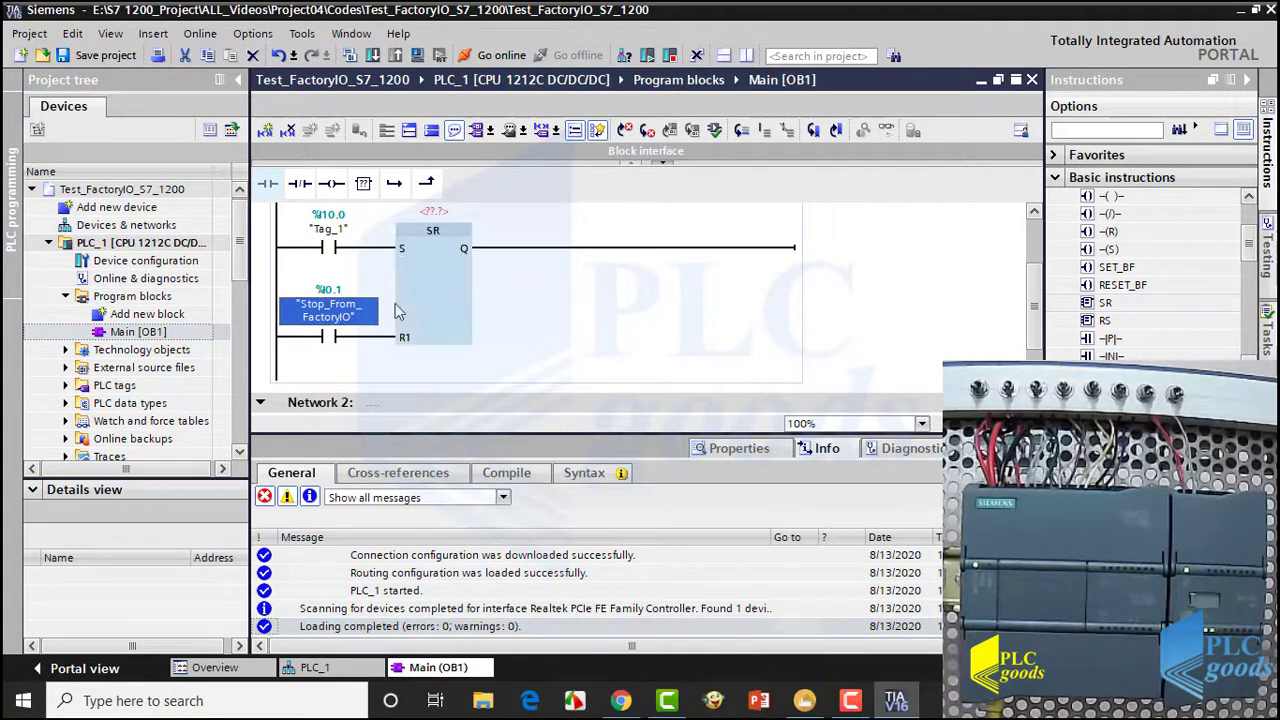
Start renaming the Tag_1 start input, entering 'Start_PLC_'.
right_click(338, 230)
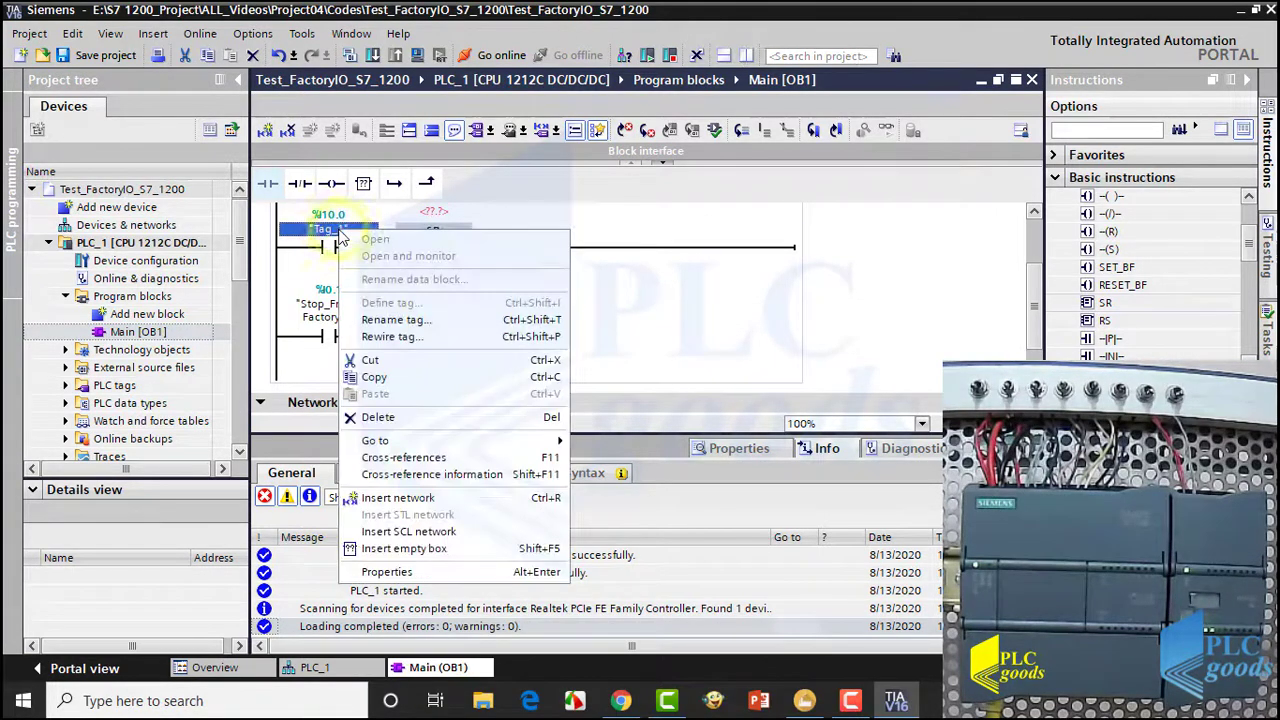
click(380, 319)
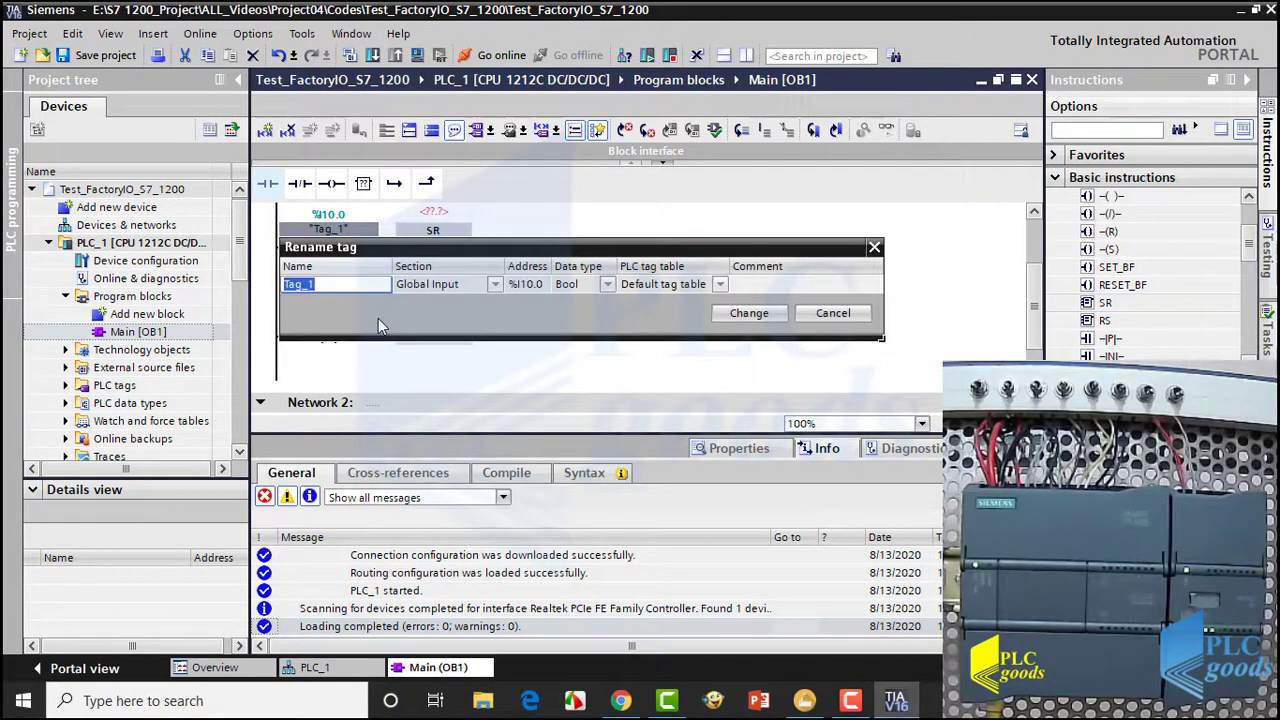
text(Start_PLC_Input)
Apply the name Start_PLC_Input and give the SR block the operand %M0.0.
click(749, 313)
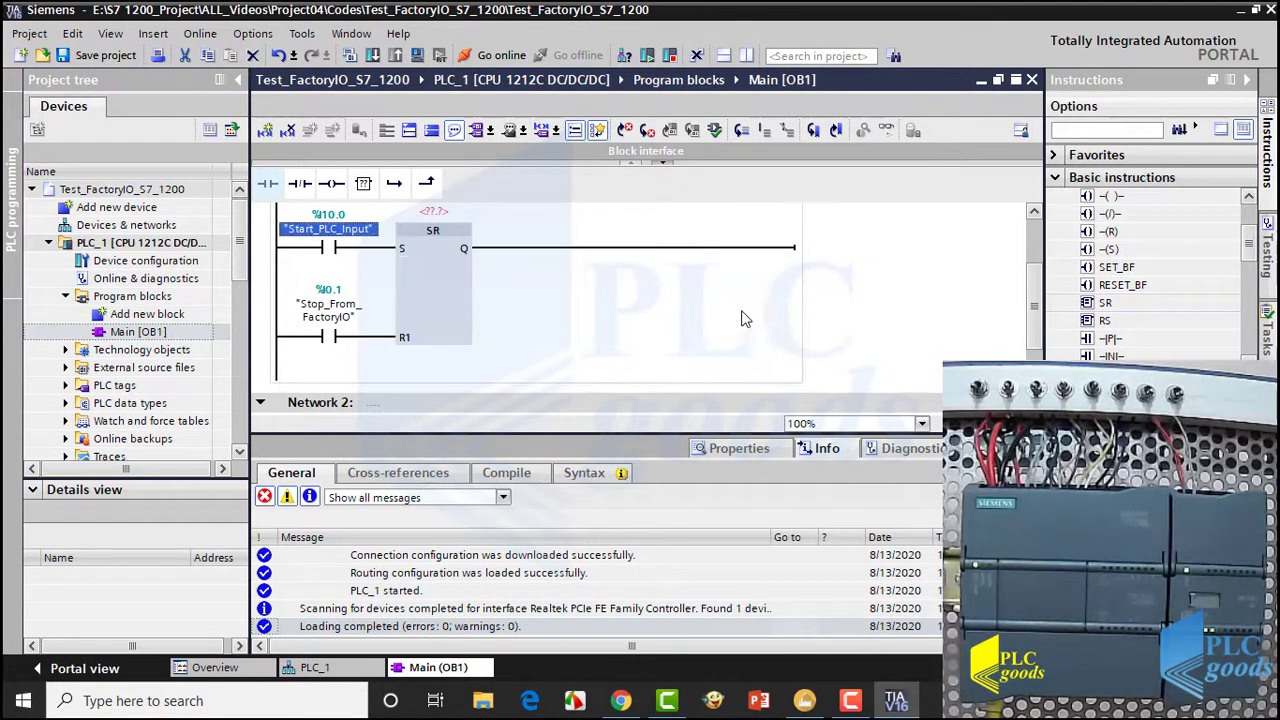
click(433, 211)
scroll(433, 215, up, 2)
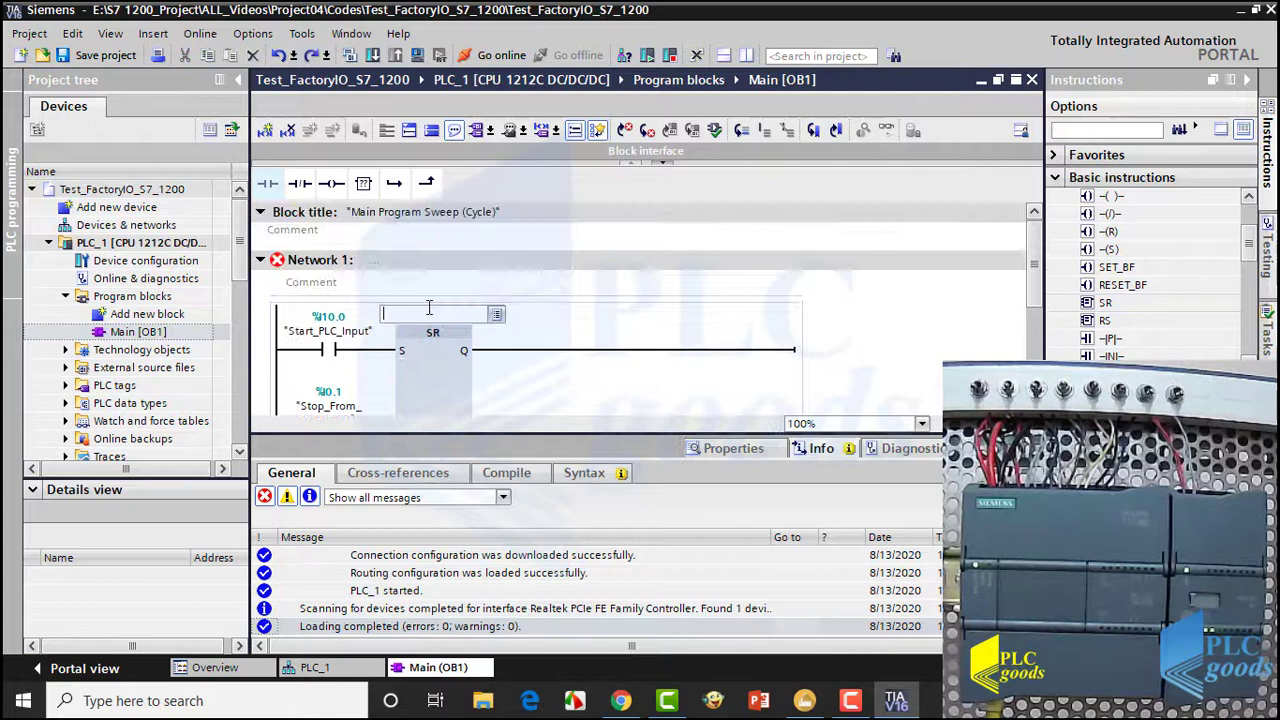
text(m0.0)
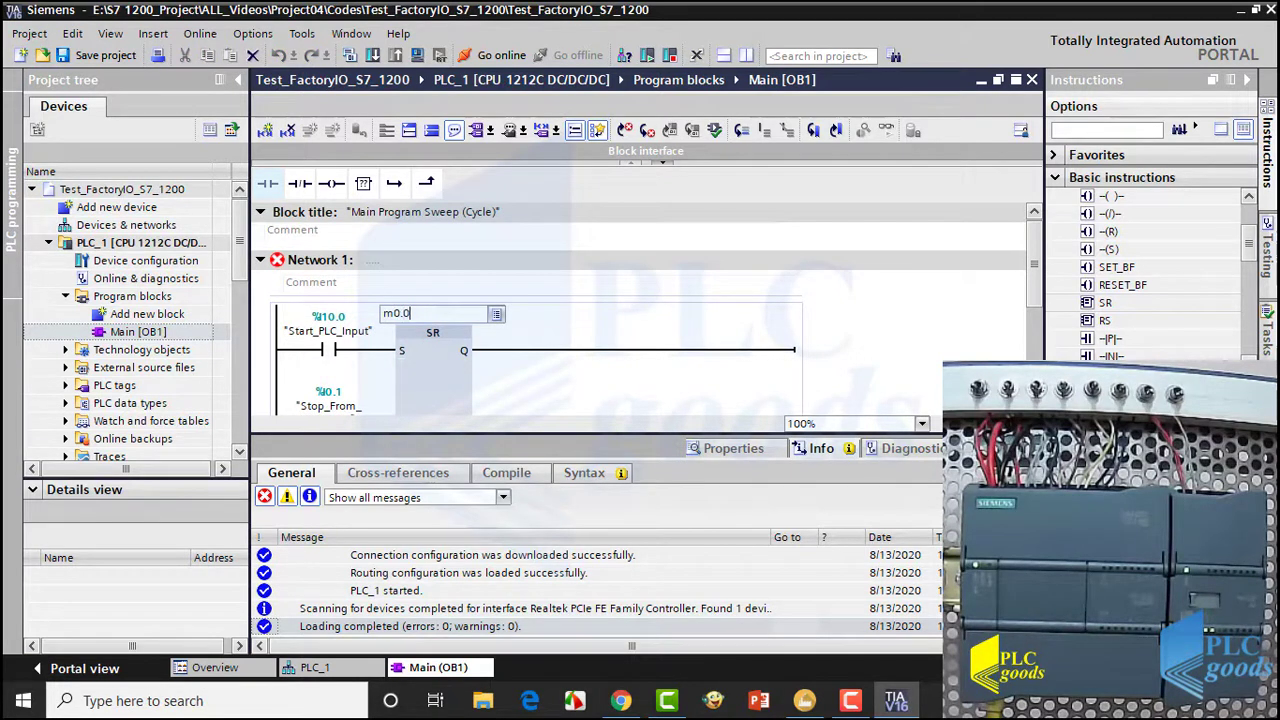
key(Return)
Place an output coil on the SR output and address it %Q0.0.
click(528, 352)
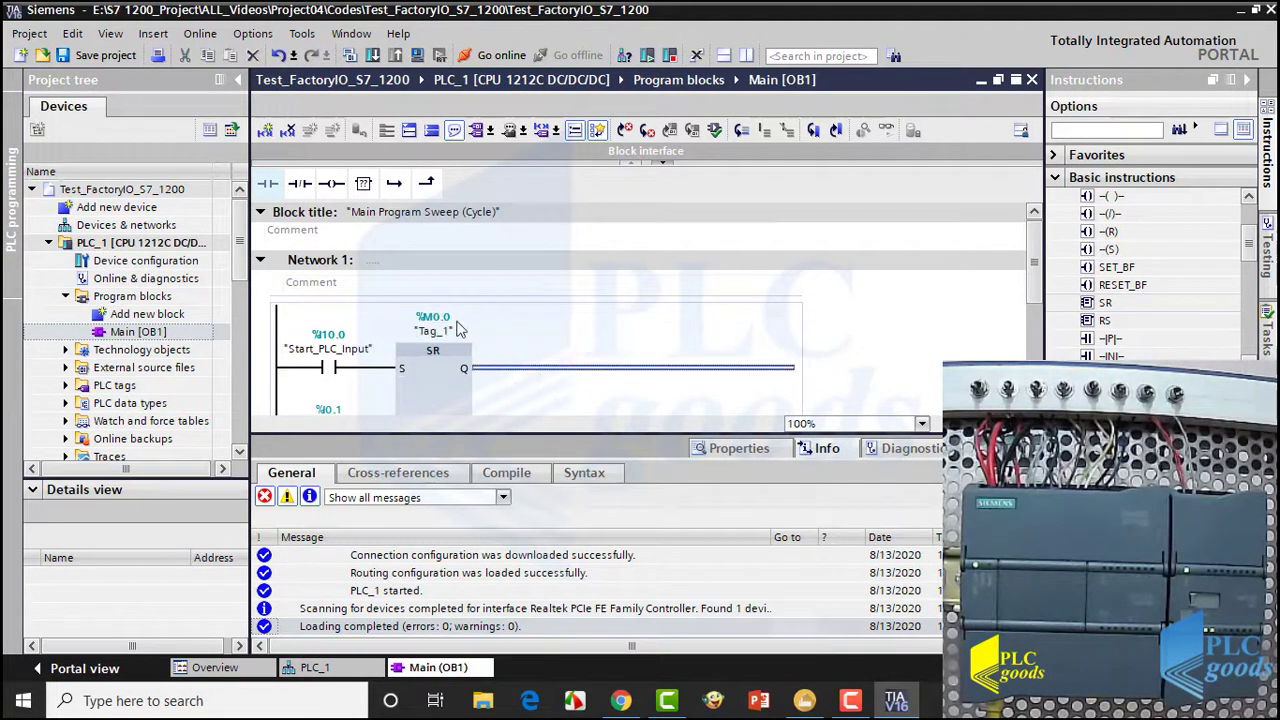
mouse_move(331, 183)
mouse_down()
mouse_move(521, 341)
mouse_move(634, 378)
mouse_up()
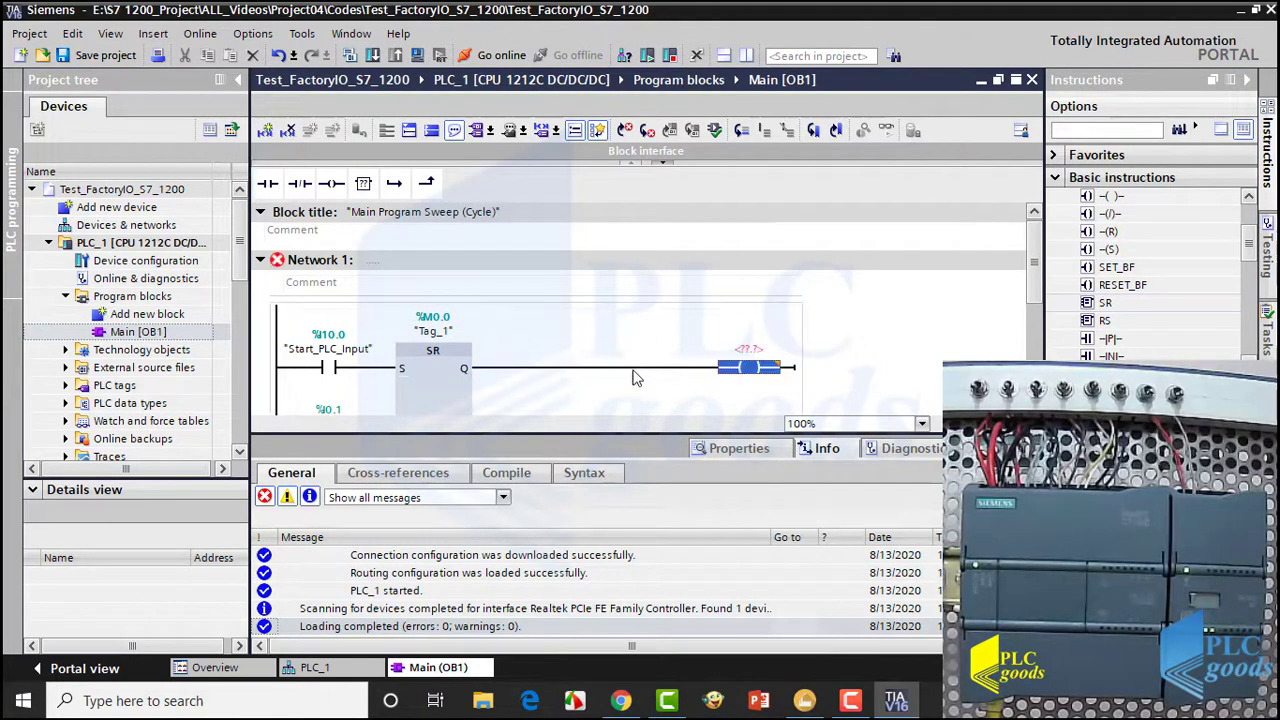
click(765, 348)
text(q0.)
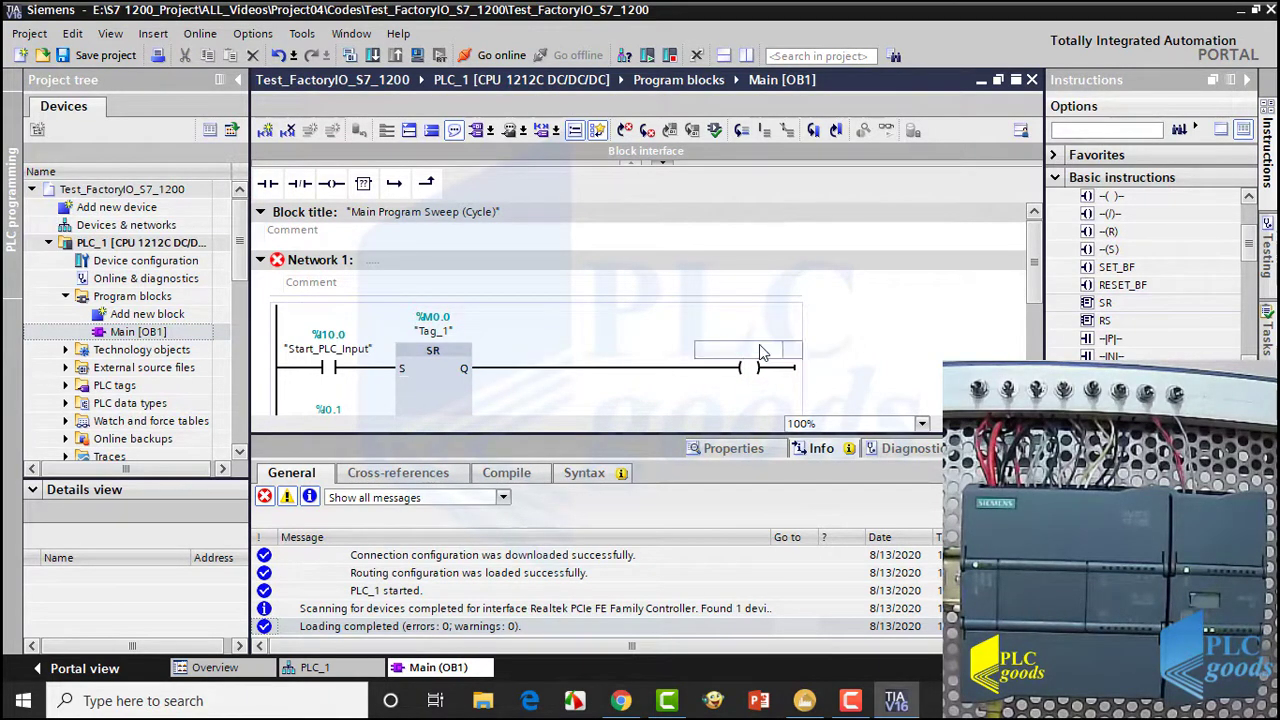
text(0)
key(Return)
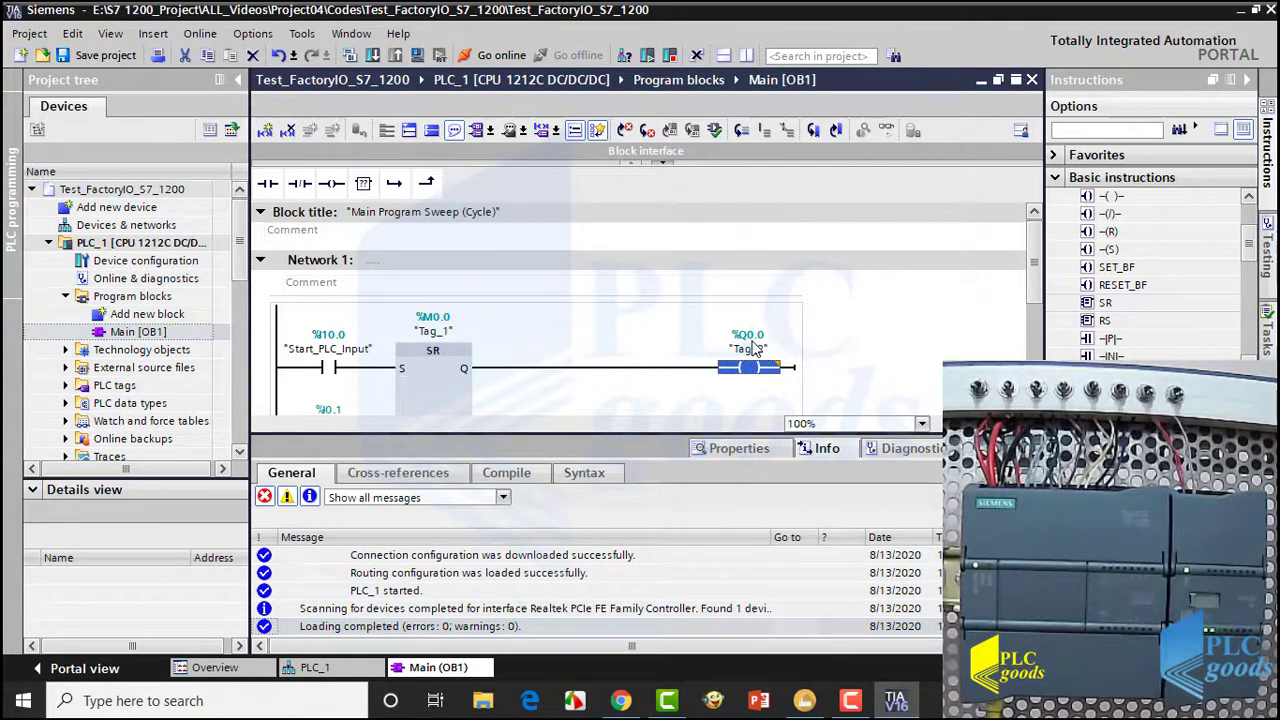
Rename the %Q0.0 coil tag to Motor and go back to the PLC_1 device view.
right_click(759, 346)
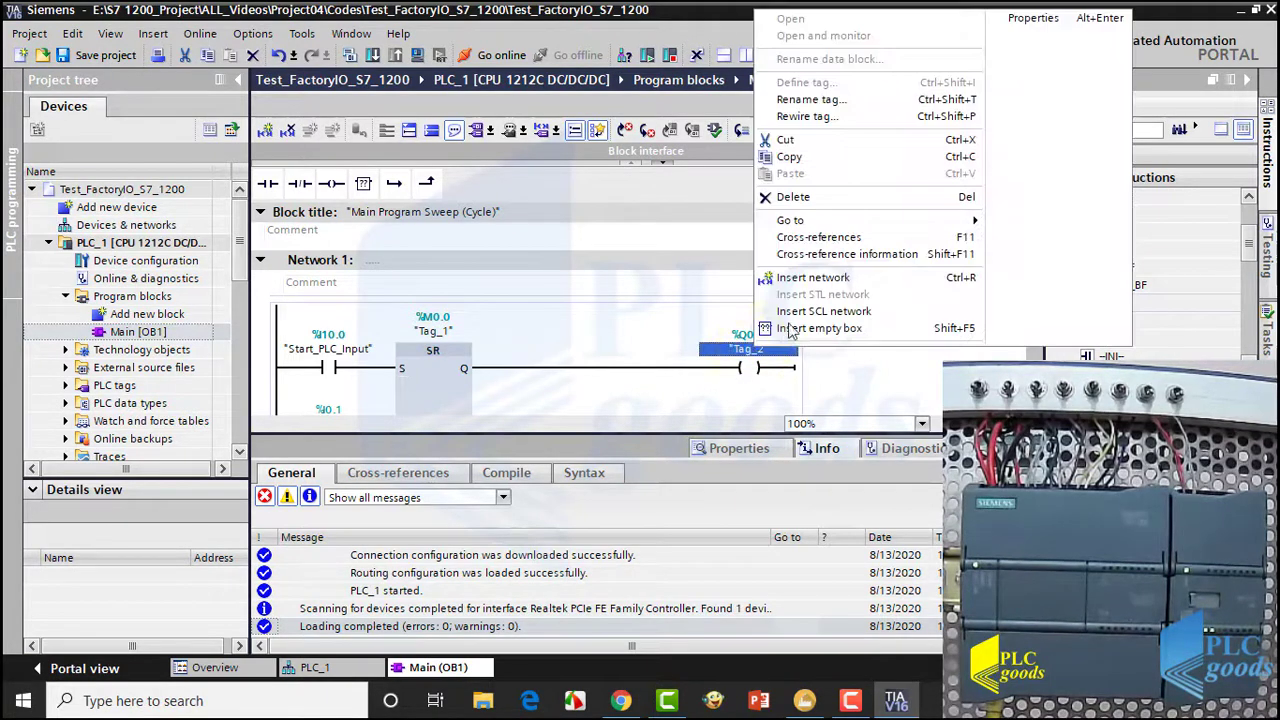
click(811, 99)
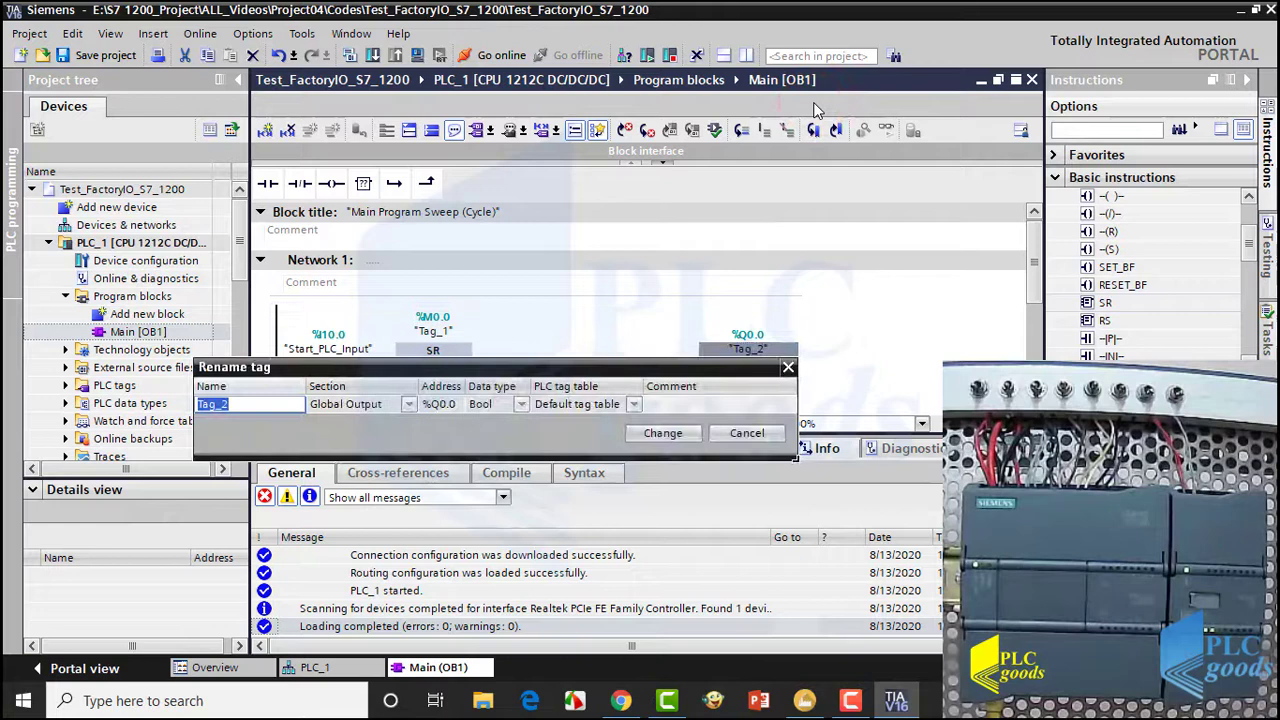
text(Motor)
key(Return)
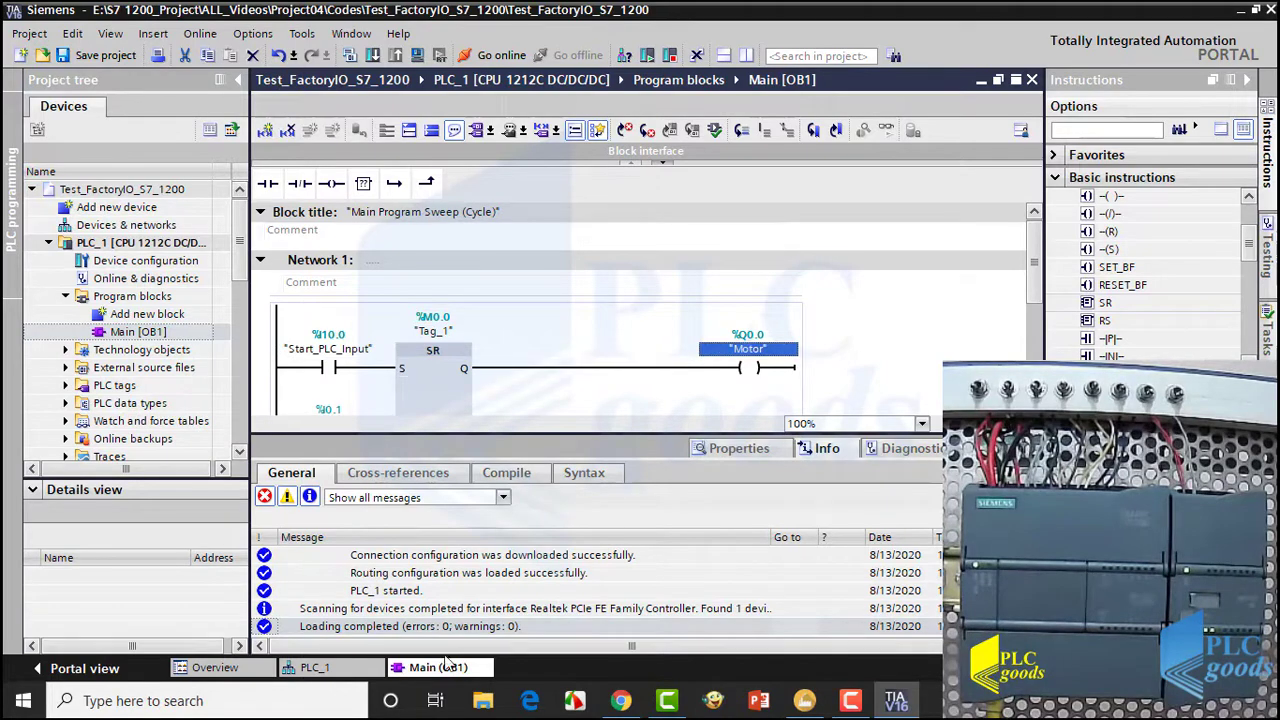
click(372, 668)
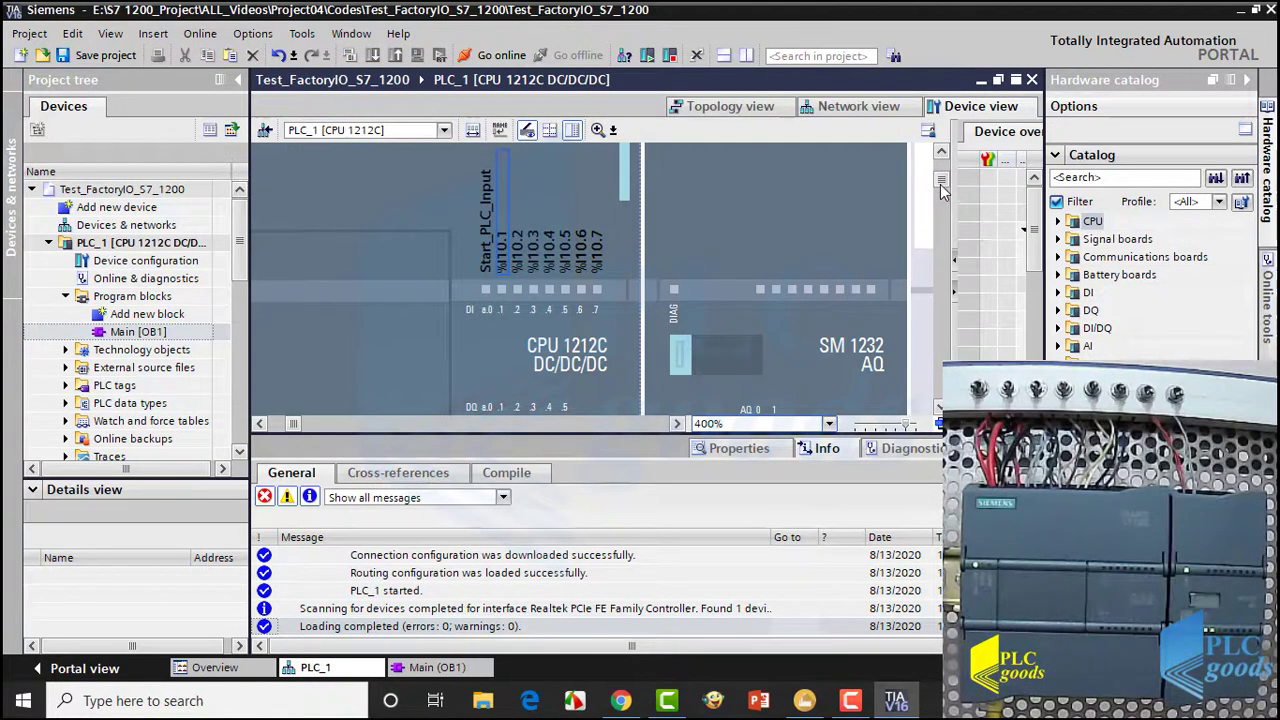
Assign Belt Conveyor (4m) 1 to output Q0.0 in Factory I/O's driver and return to TIA Portal.
drag(940, 190, 941, 199)
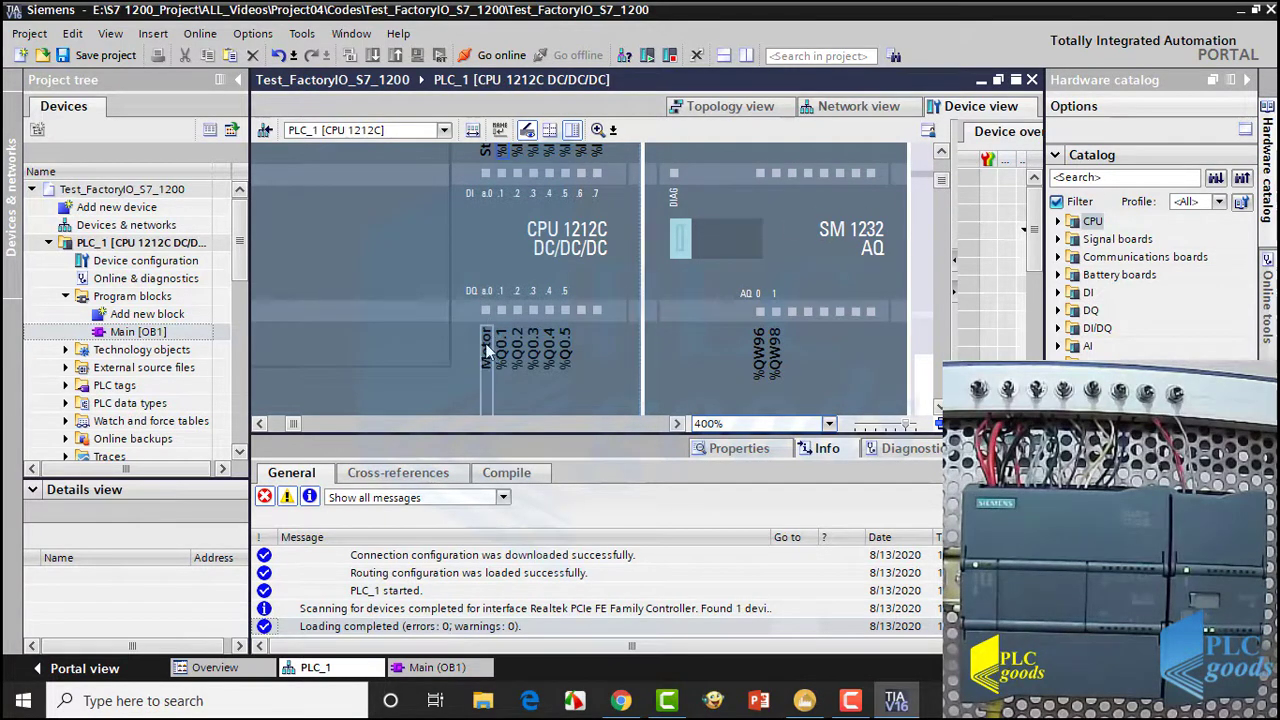
key(alt+Tab)
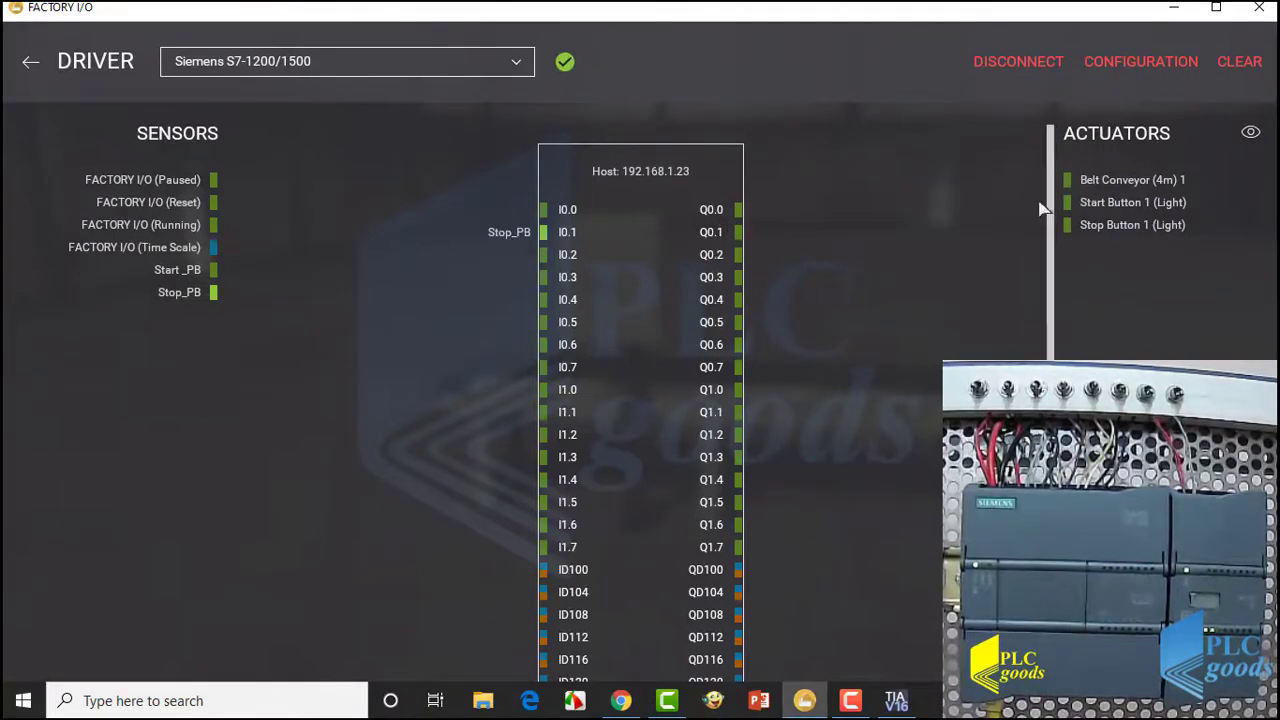
drag(1100, 180, 784, 213)
key(alt+Tab)
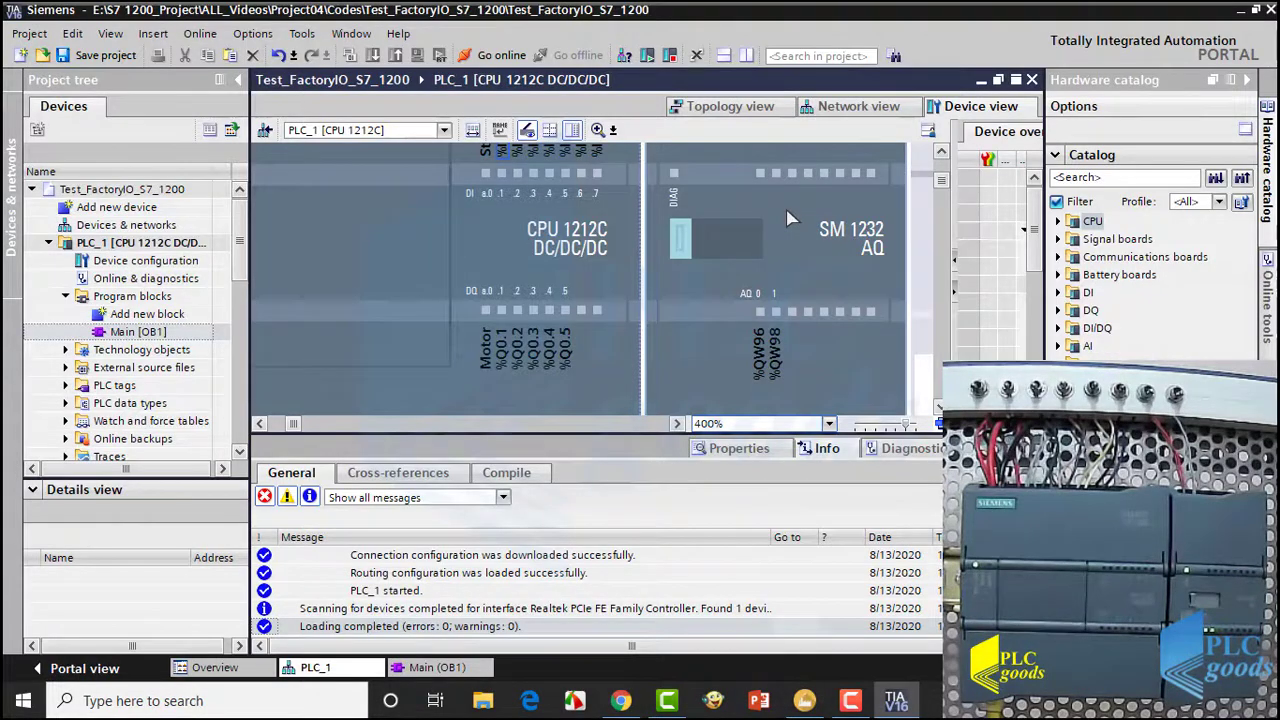
Save the project and select PLC_1 as the download target.
click(476, 668)
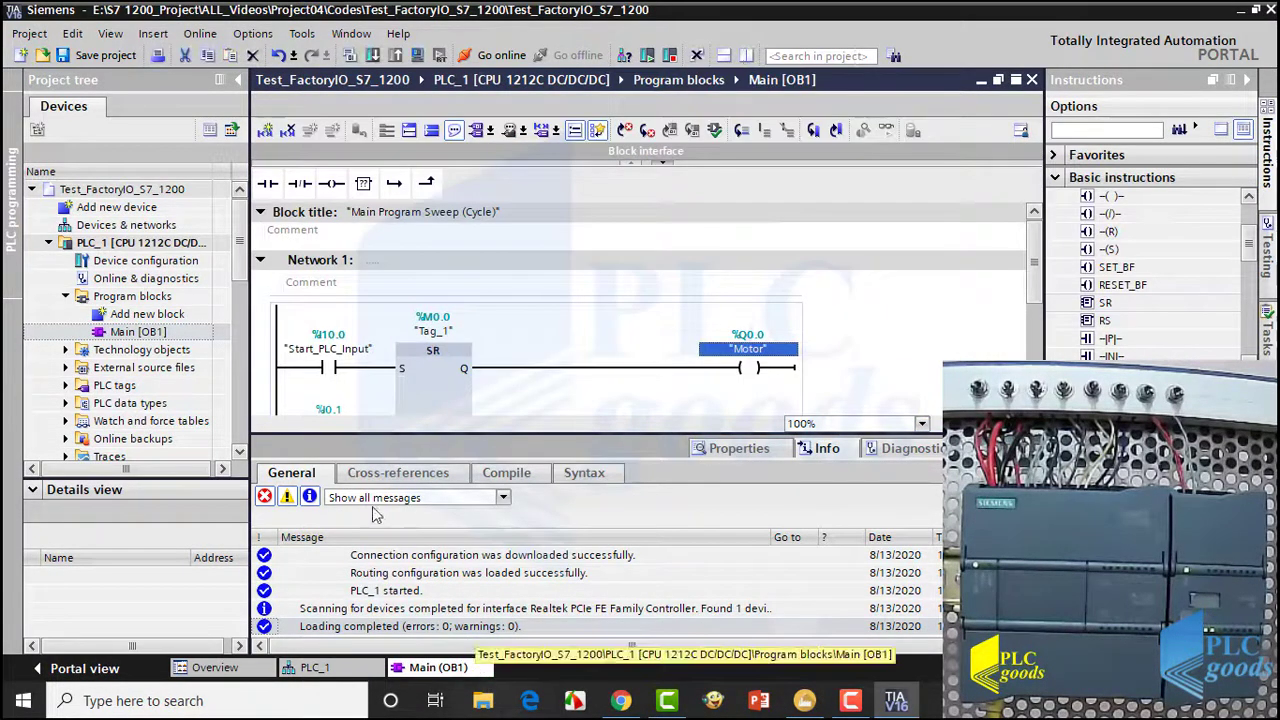
click(106, 55)
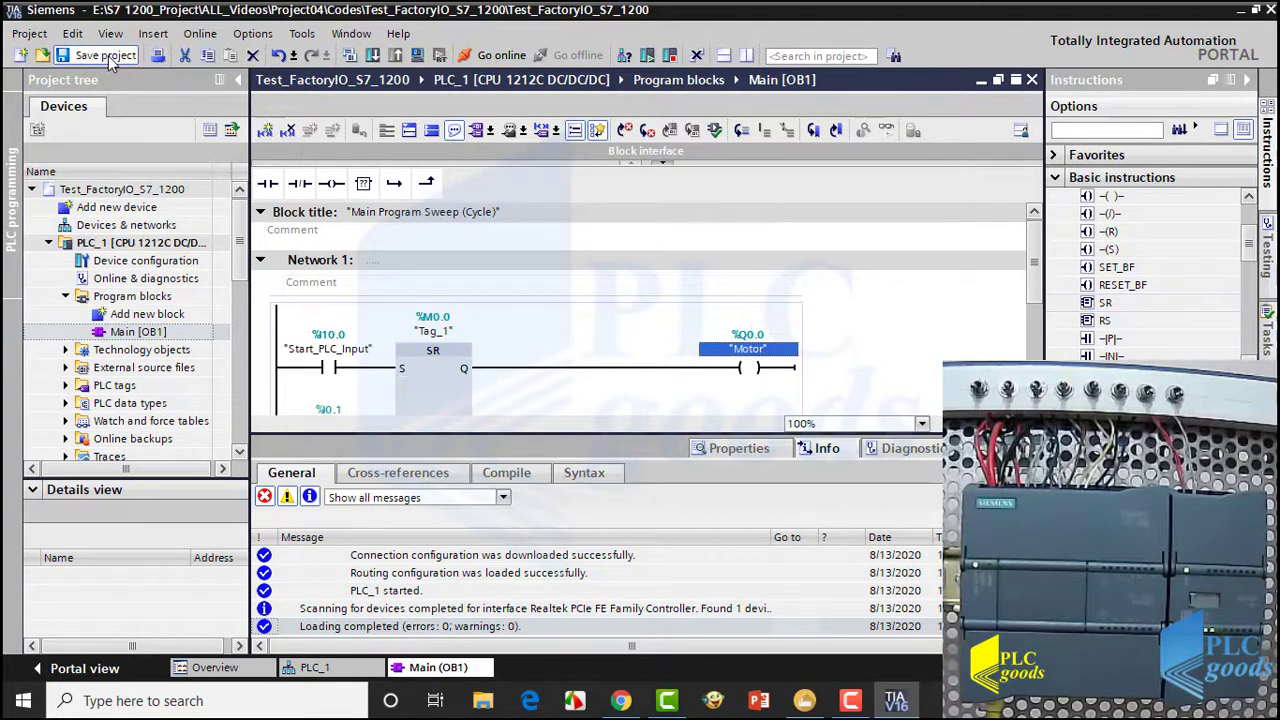
click(111, 247)
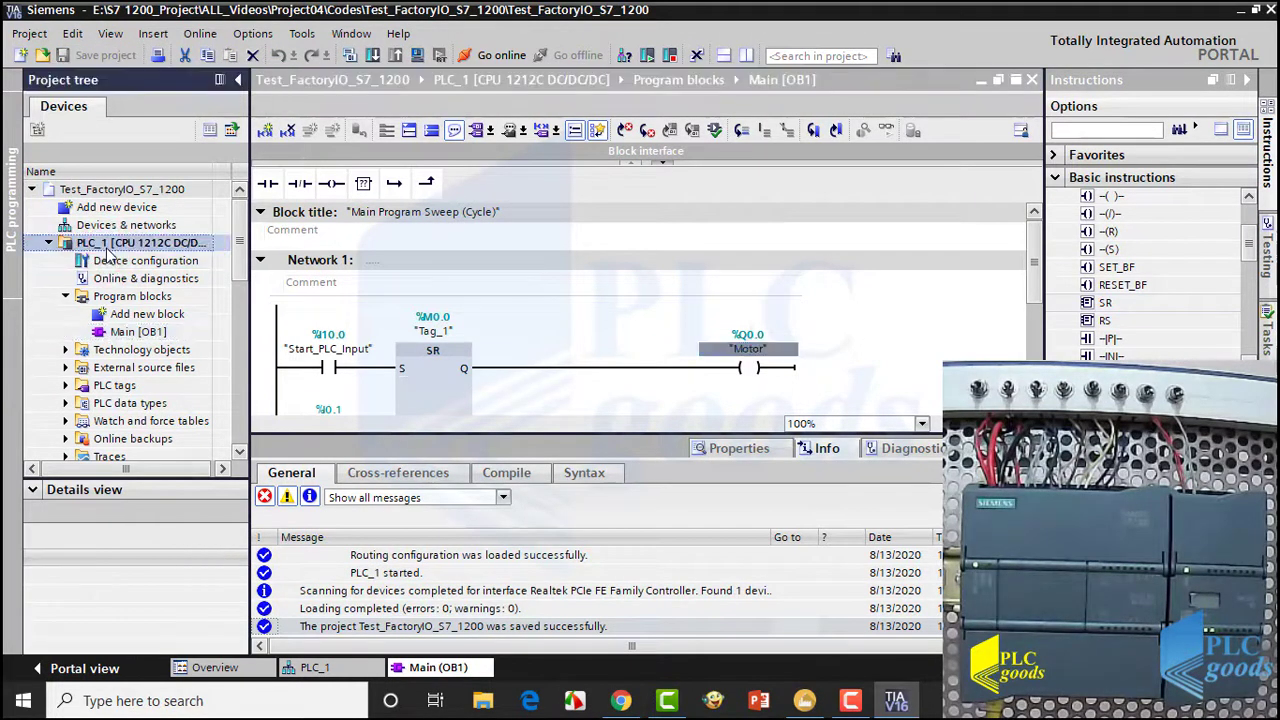
Download to PLC_1 without synchronization, stopping all modules before loading.
click(373, 56)
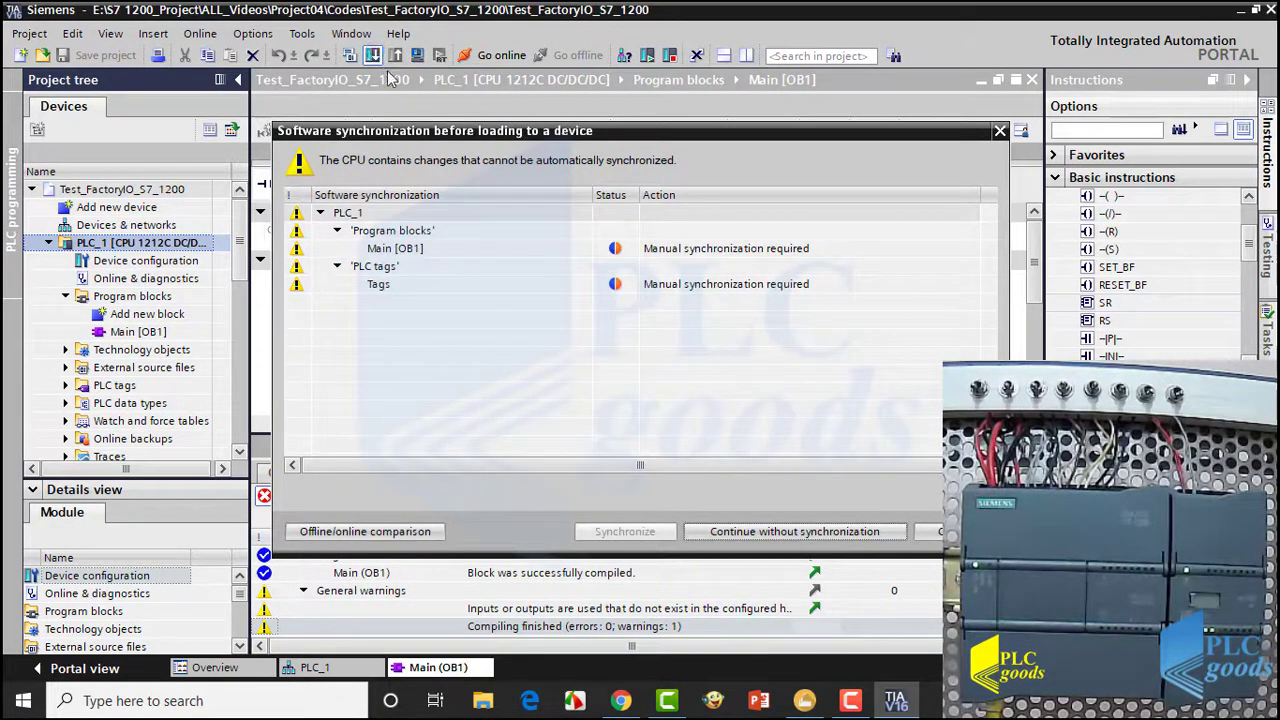
click(728, 536)
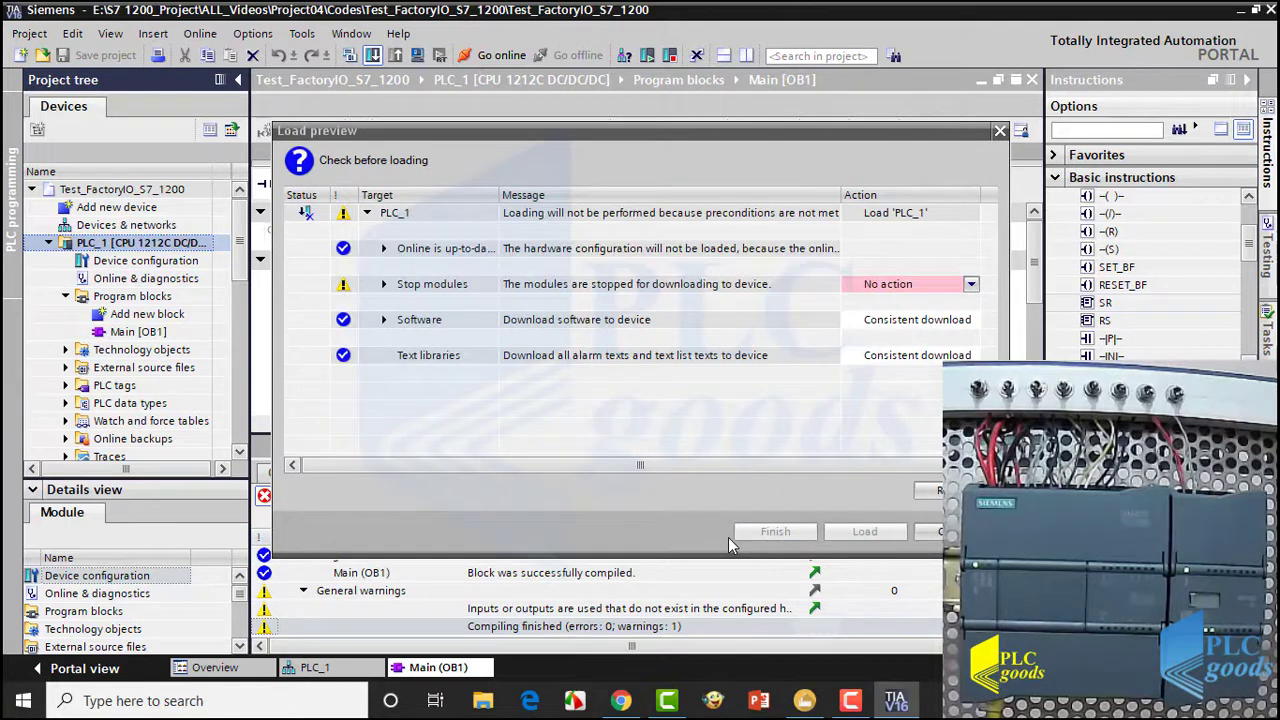
click(934, 290)
click(934, 292)
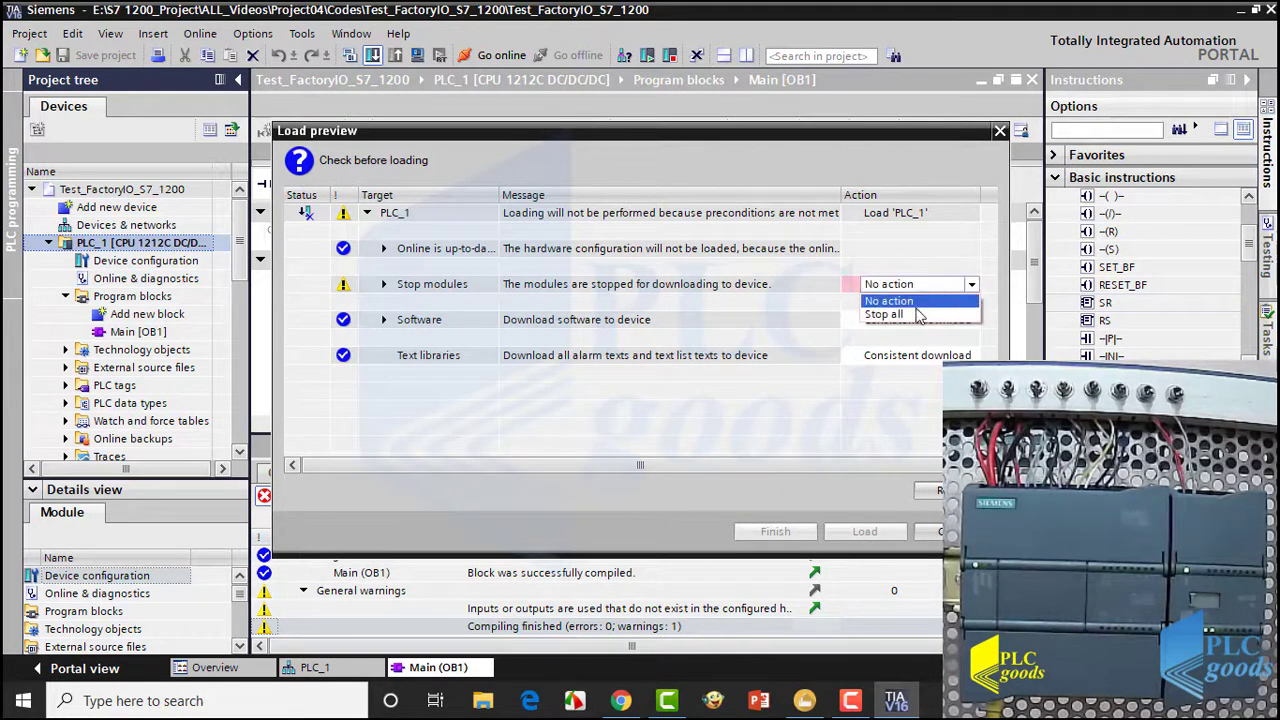
click(910, 318)
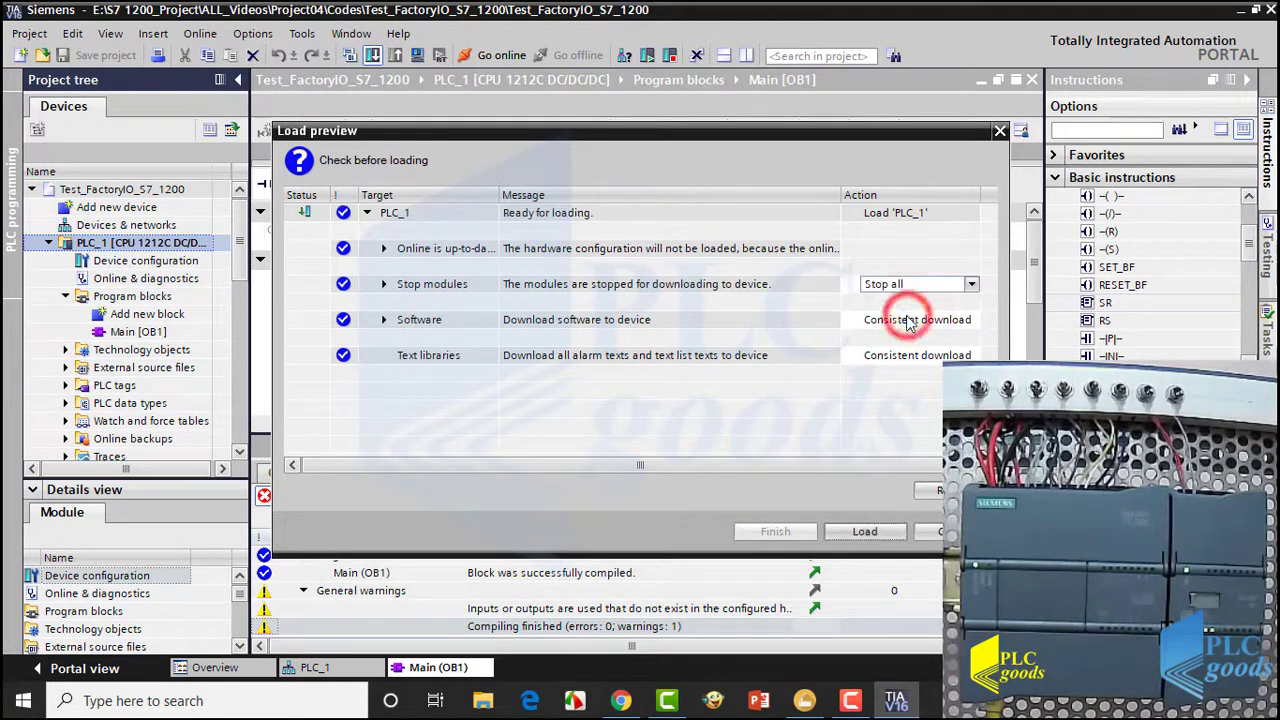
click(861, 535)
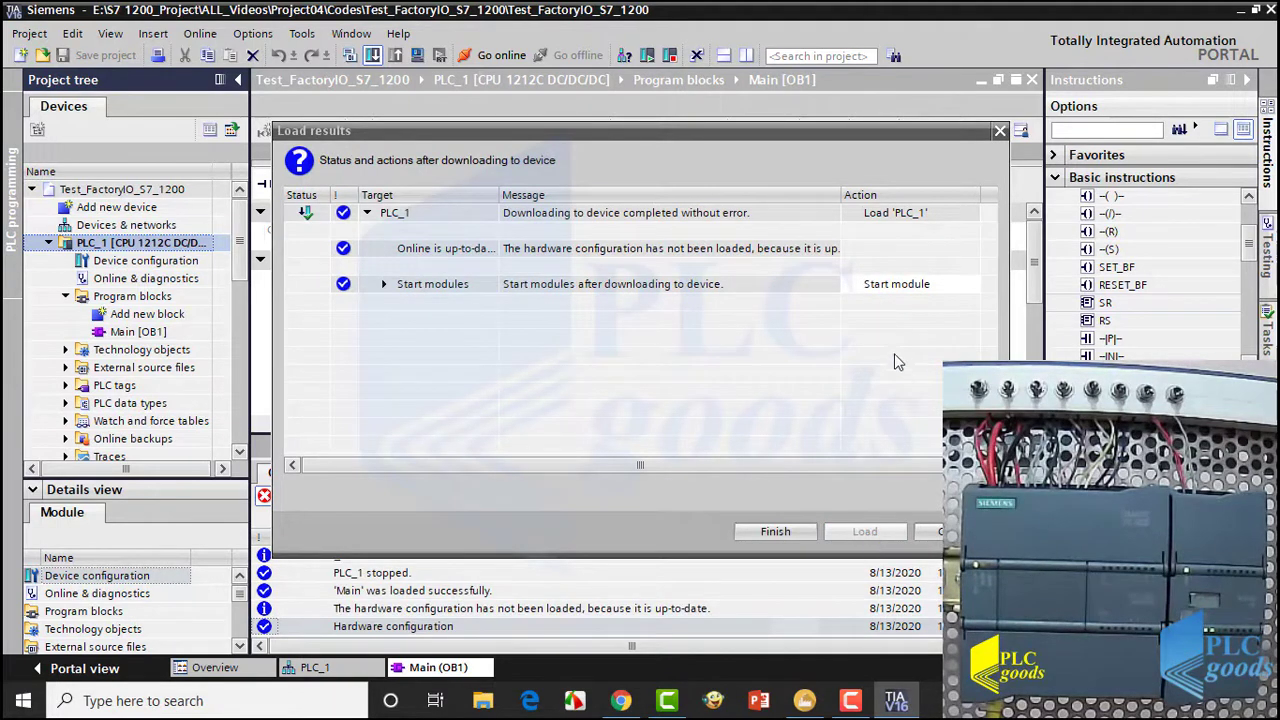
Finish the download with Start modules set to No action, leaving the CPU stopped.
click(904, 290)
click(902, 288)
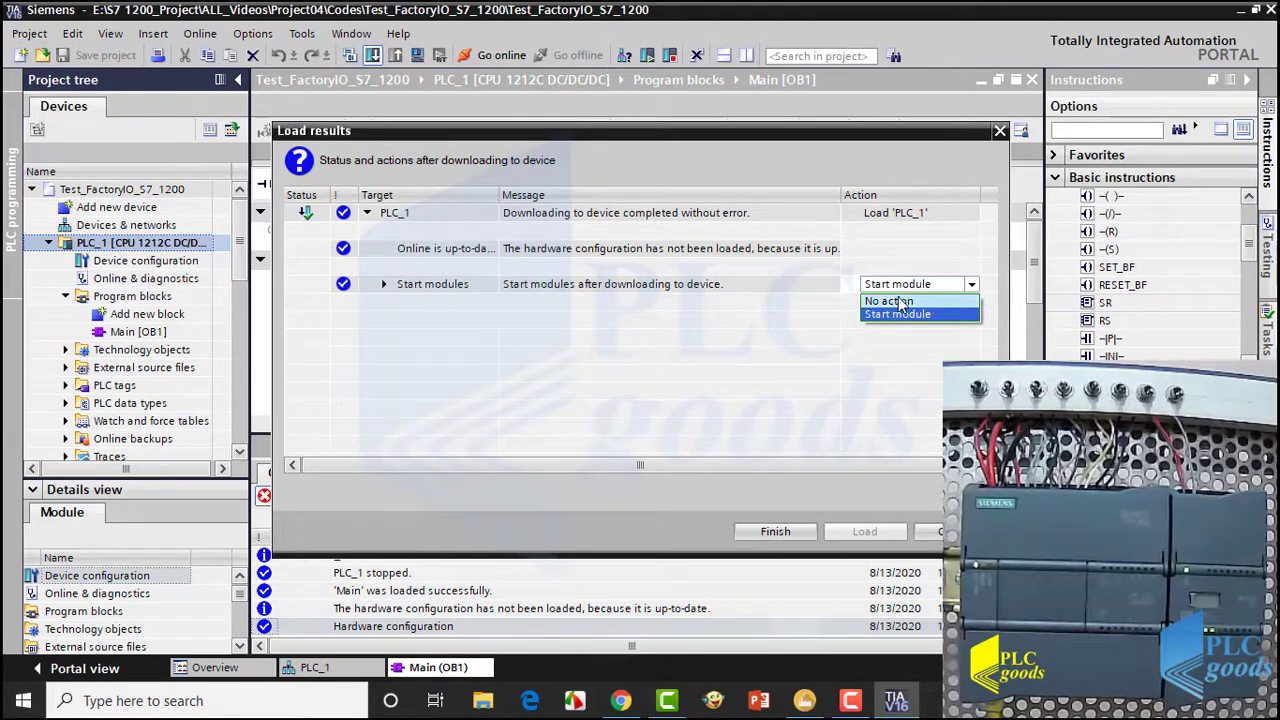
click(893, 301)
click(770, 532)
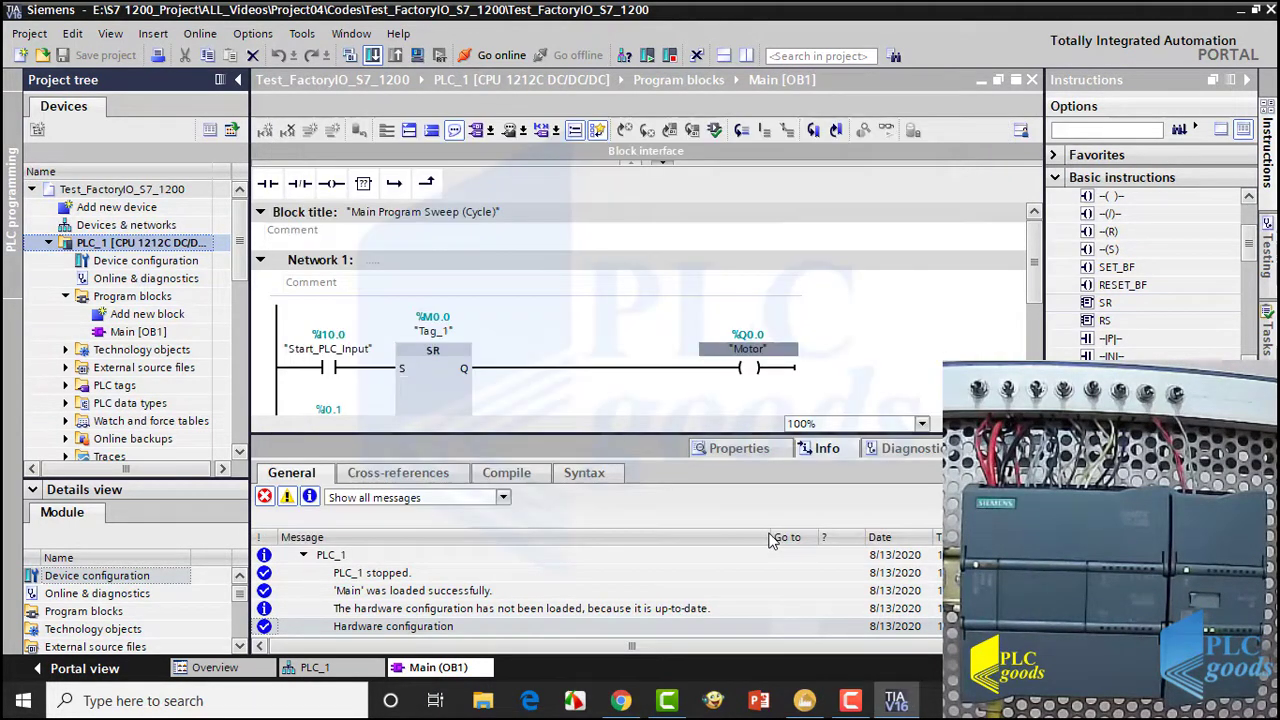
Switch PLC_1 to RUN and turn on live program status for Network 1.
click(647, 56)
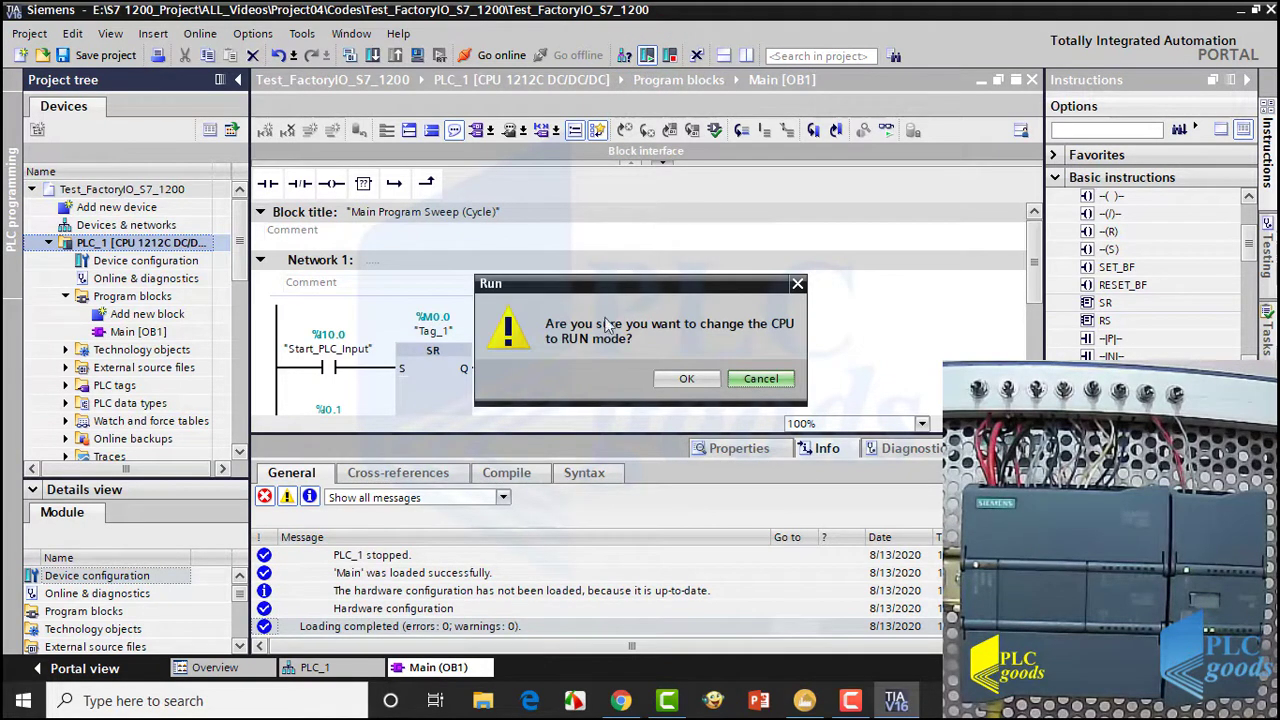
click(687, 378)
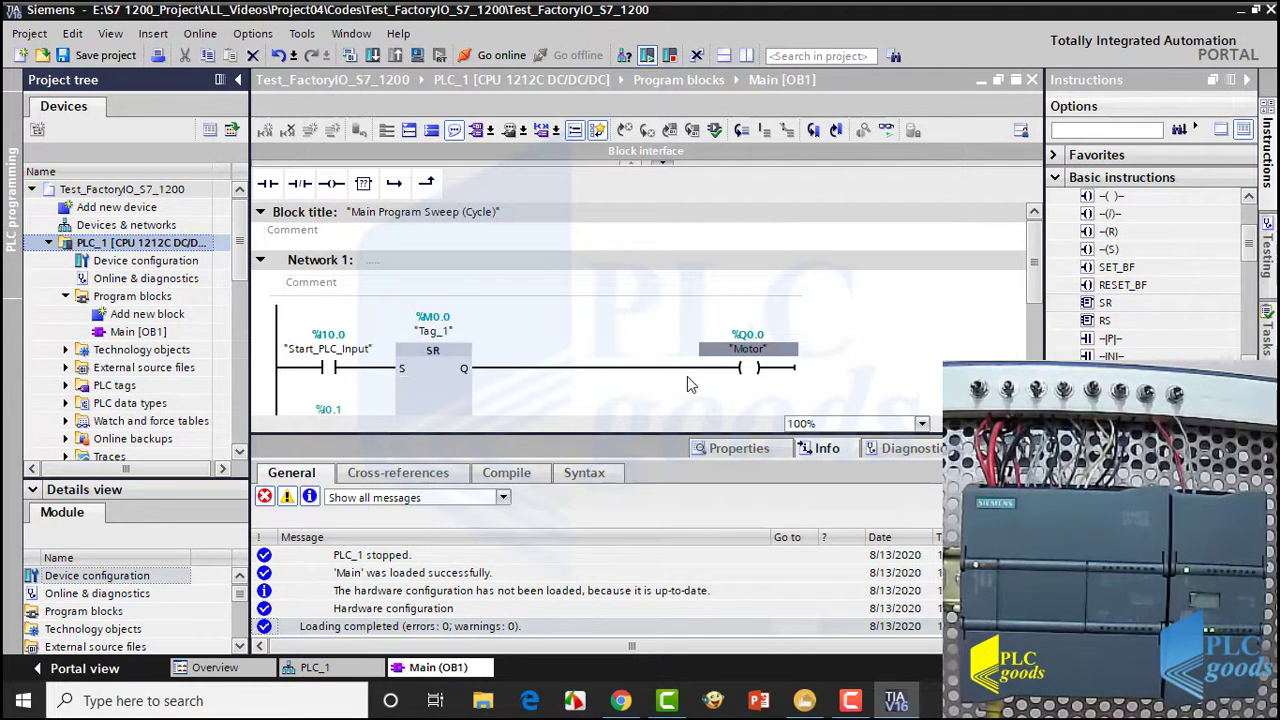
click(886, 131)
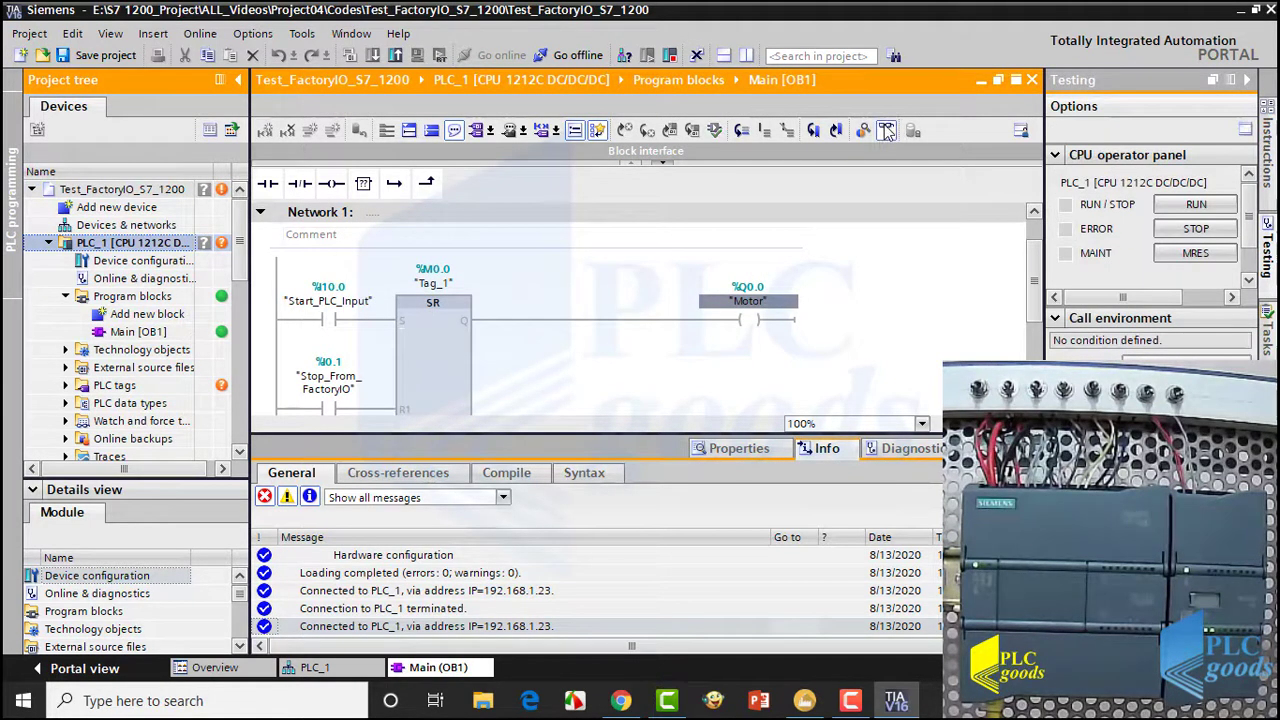
click(886, 132)
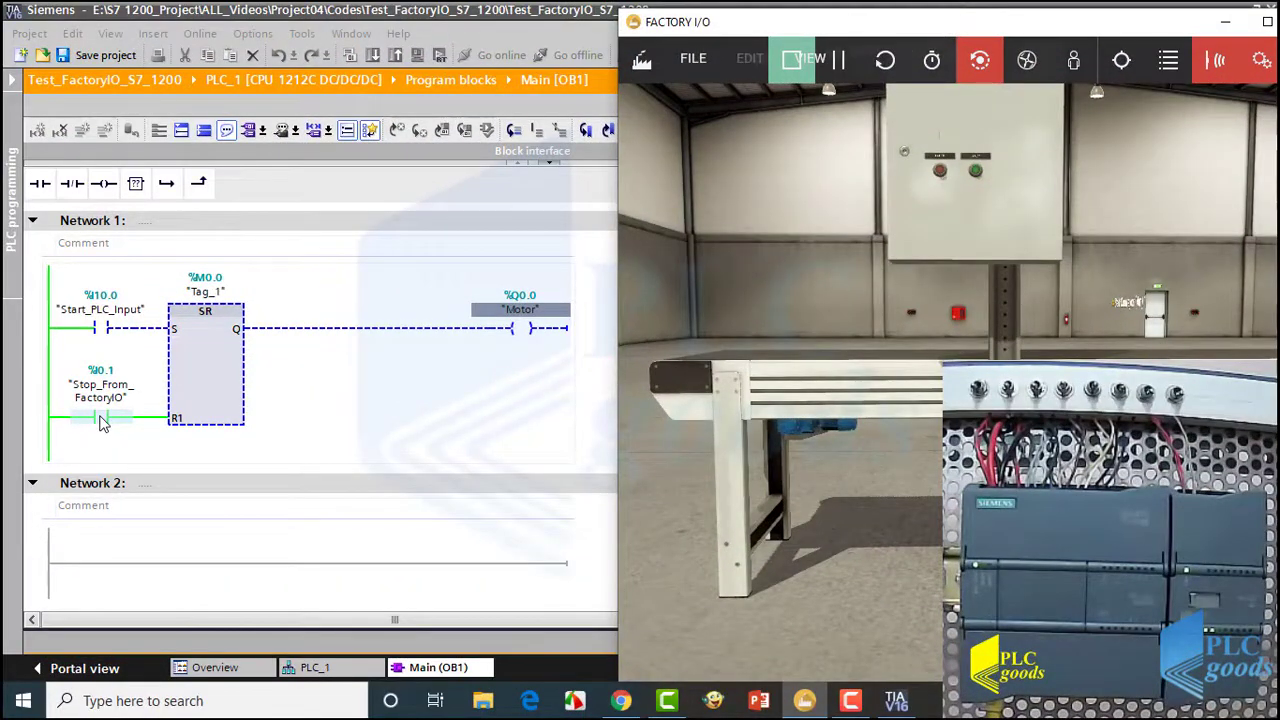
click(100, 420)
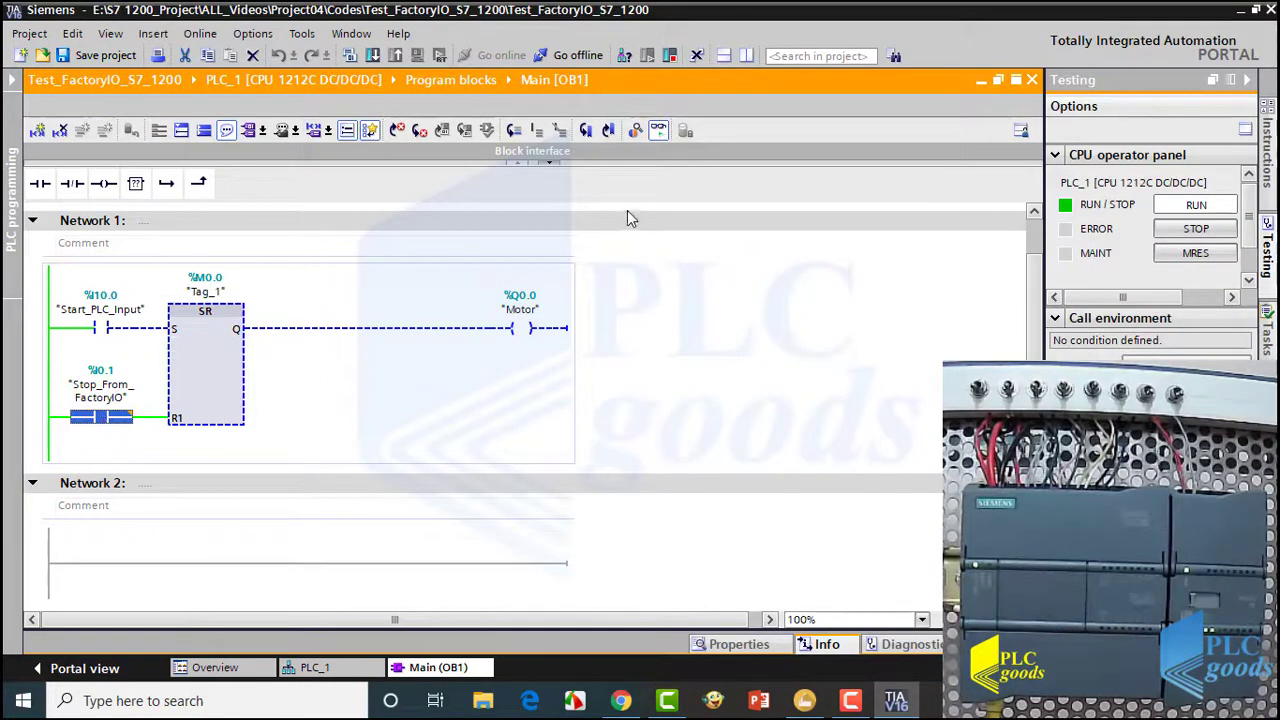
Go offline from PLC_1, change the %I0.1 contact to normally closed -|/|-, and save.
click(662, 131)
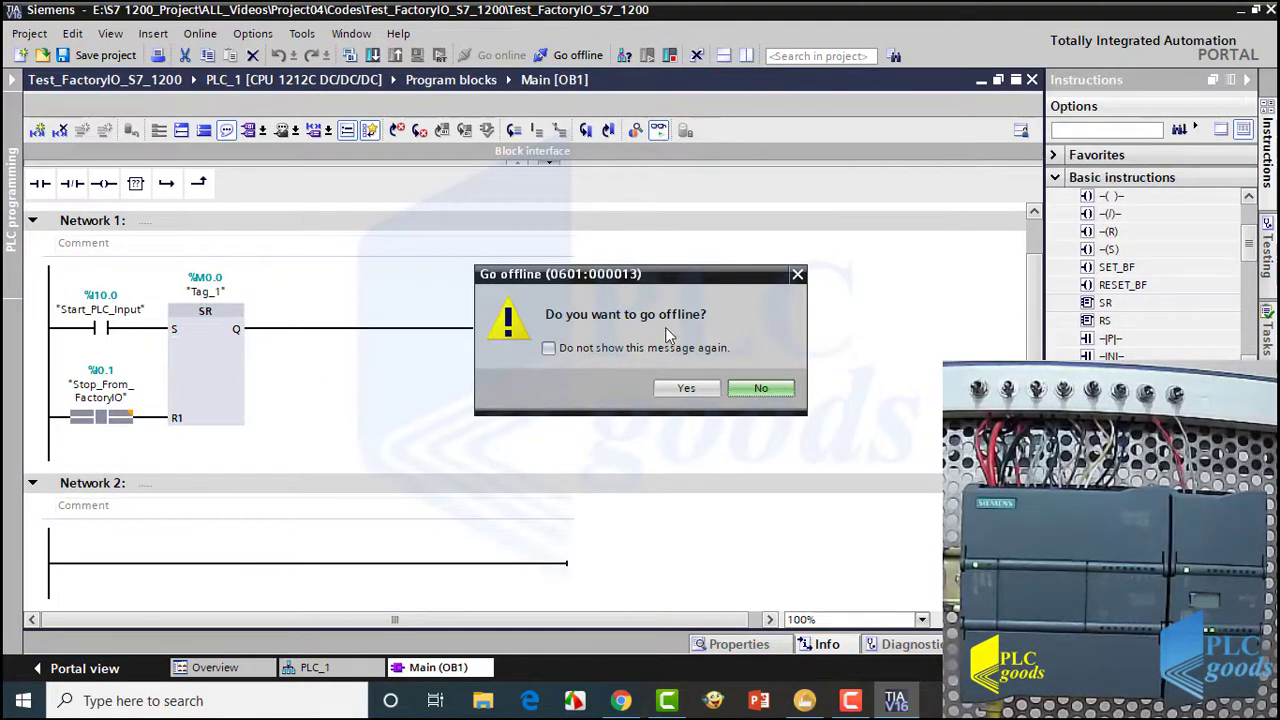
click(680, 389)
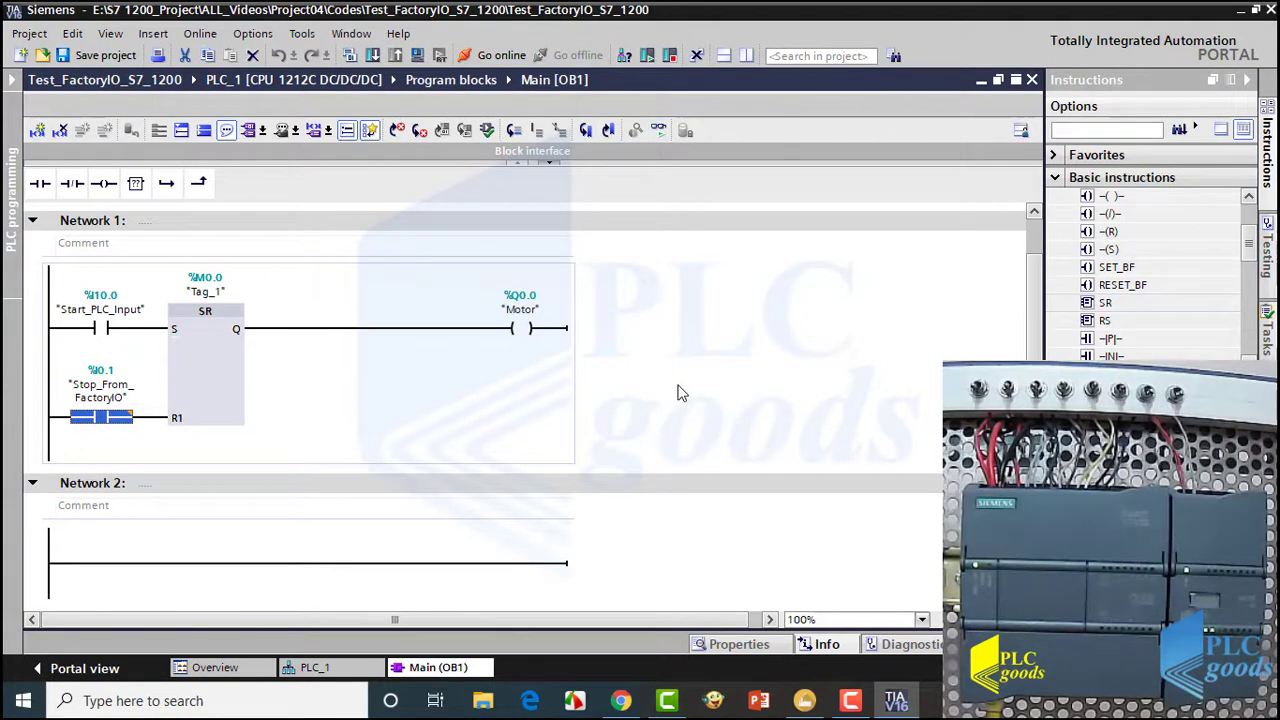
click(128, 420)
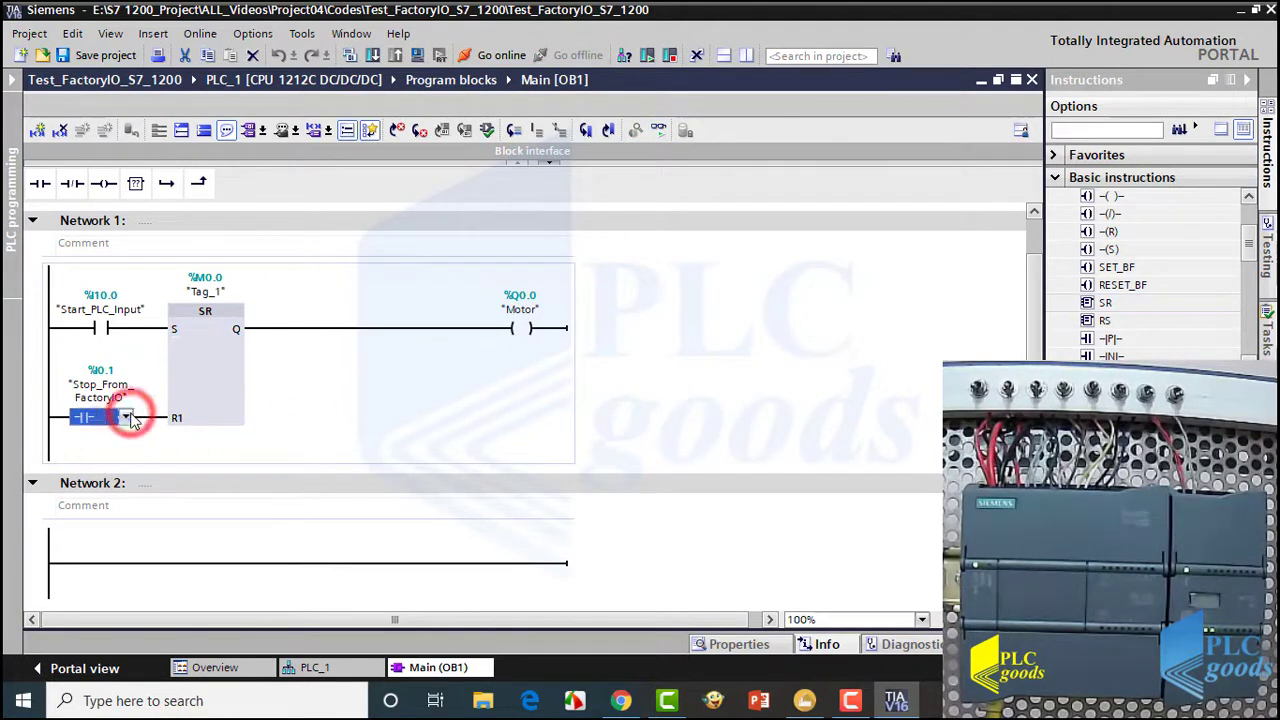
click(128, 420)
click(94, 452)
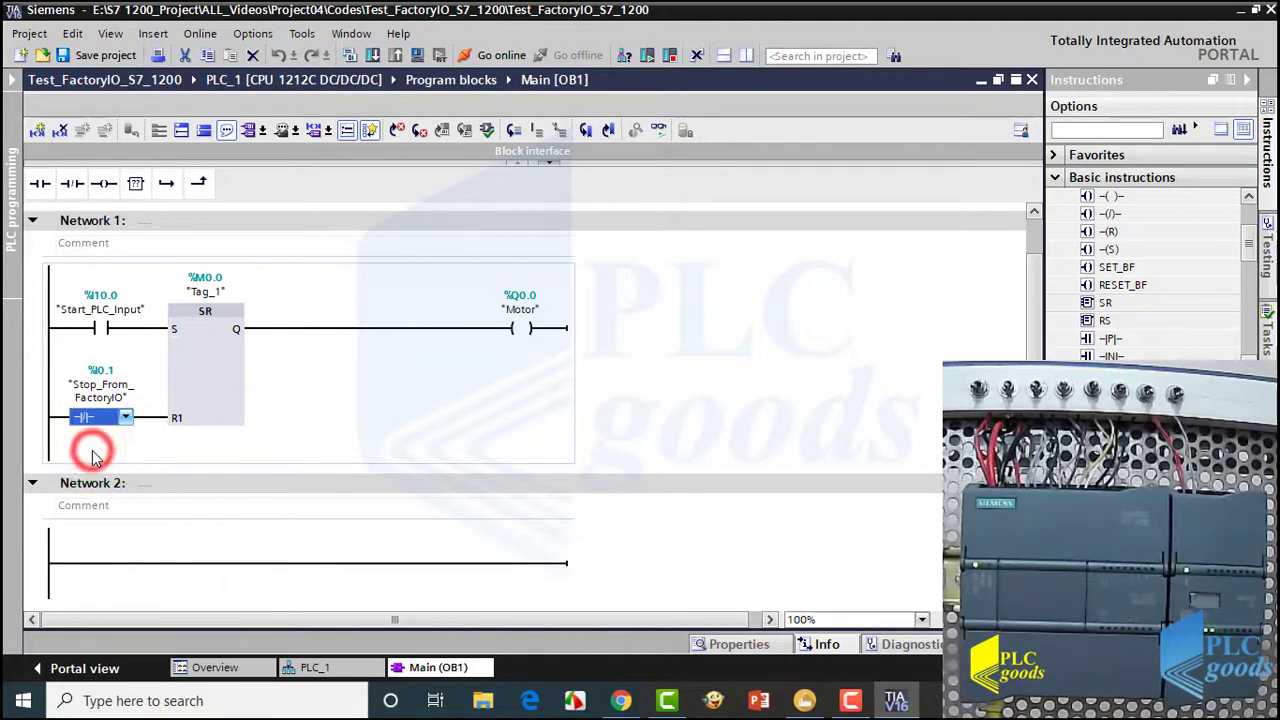
click(79, 57)
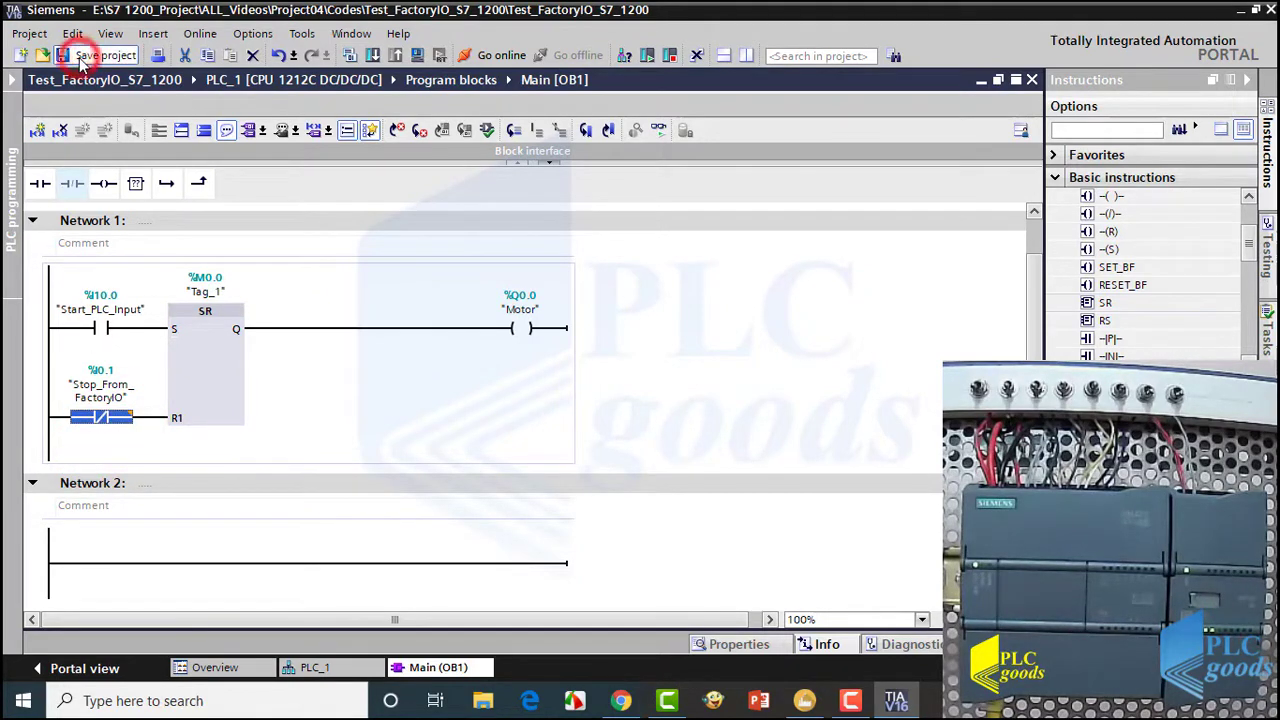
Download the updated program, then press the red stop button on the Factory I/O cabinet.
click(371, 57)
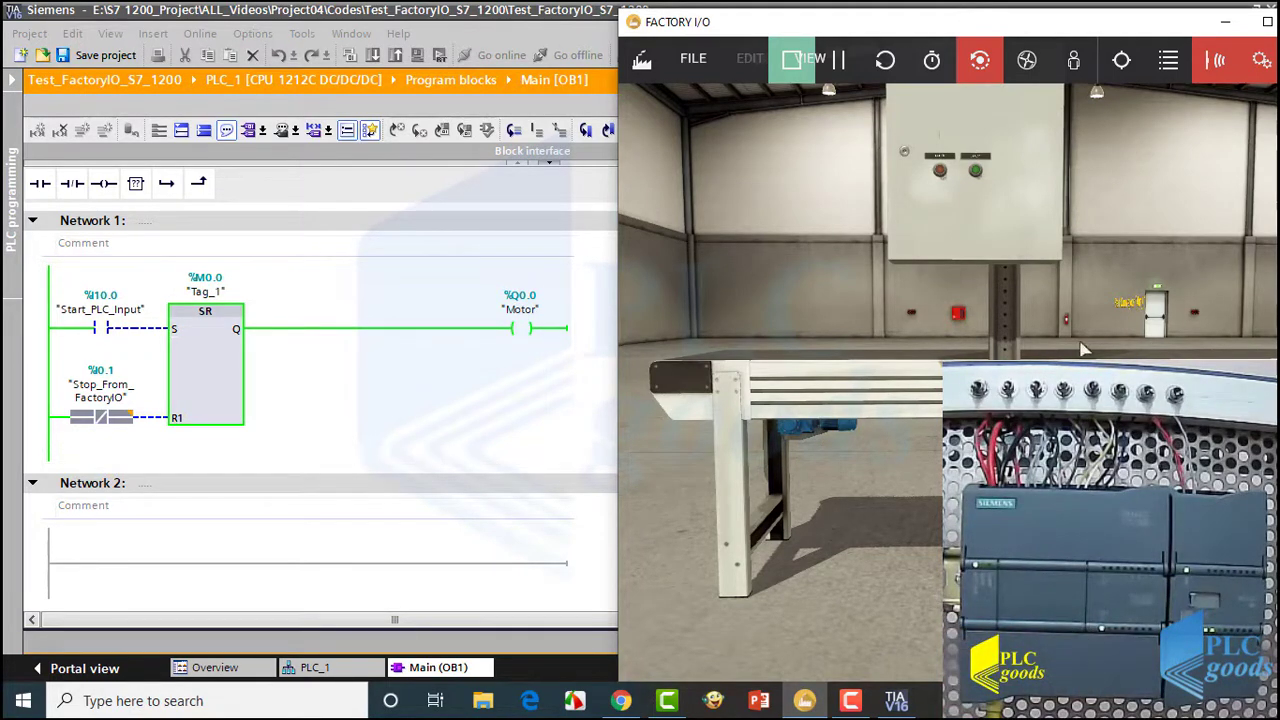
mouse_move(1140, 357)
mouse_down()
mouse_move(1142, 336)
mouse_move(1125, 352)
mouse_up()
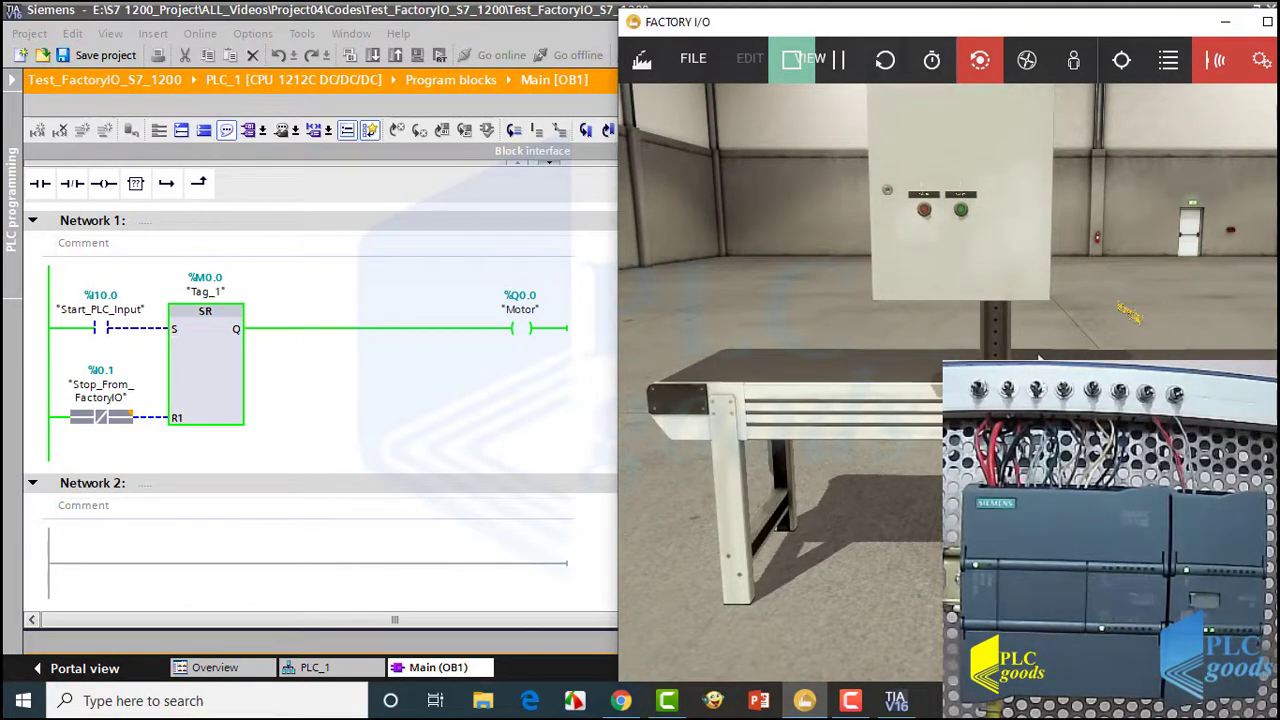
click(923, 217)
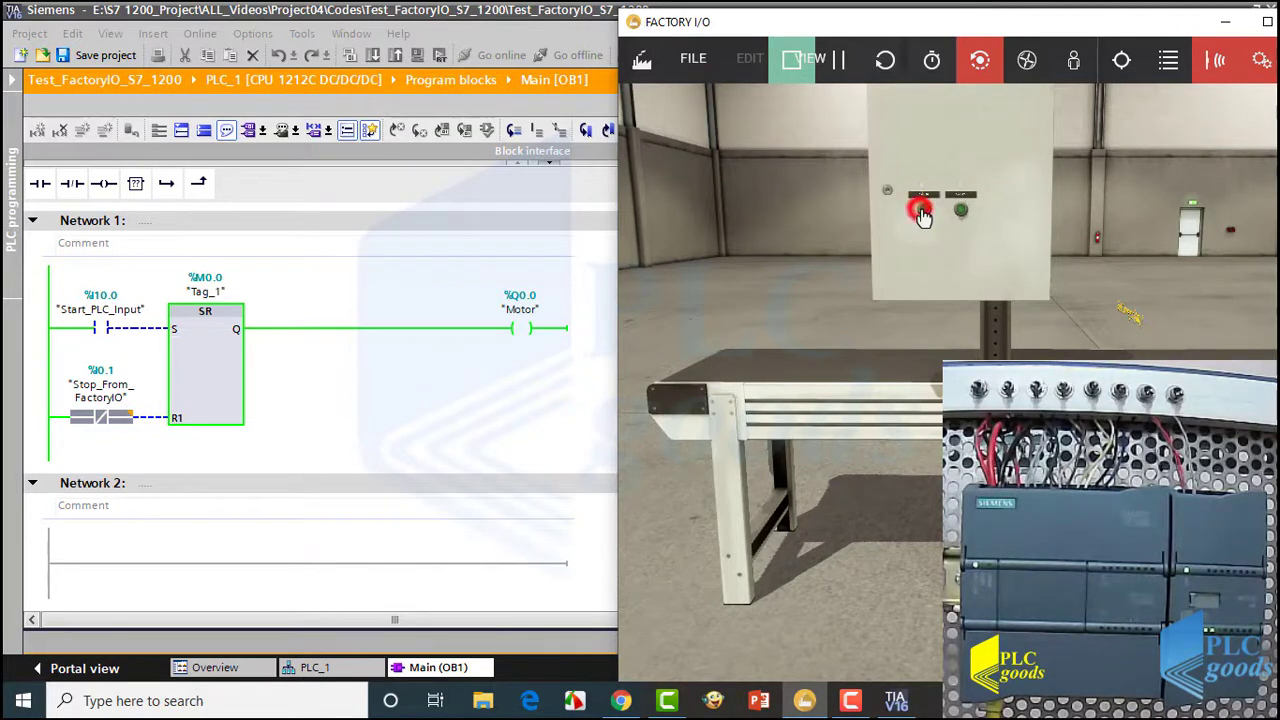